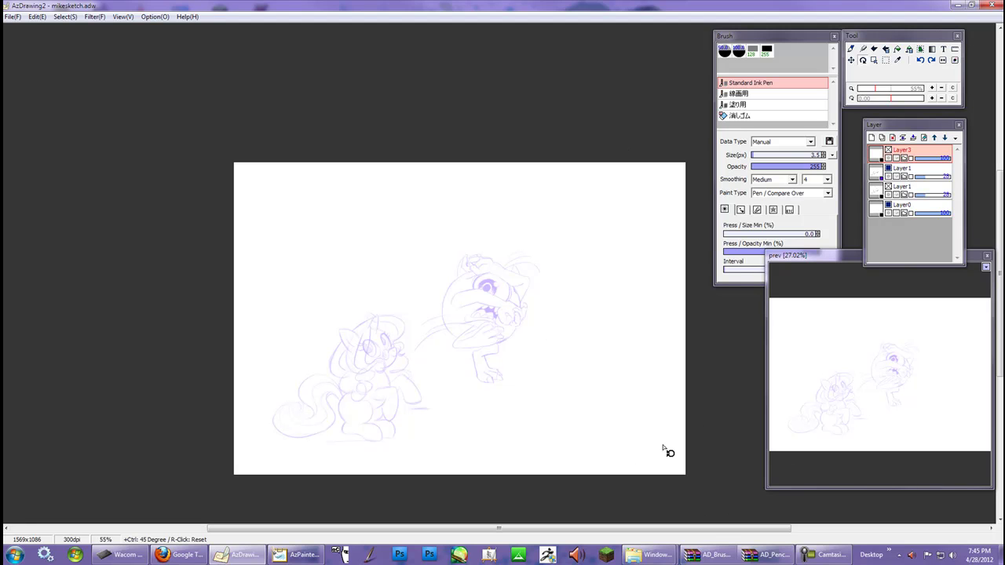
Reveal the shape-drawing sub-tools, glance at AzPainter2, then minimize it to return to the sketch
{"action": "left_click", "coordinate": [851, 50]}
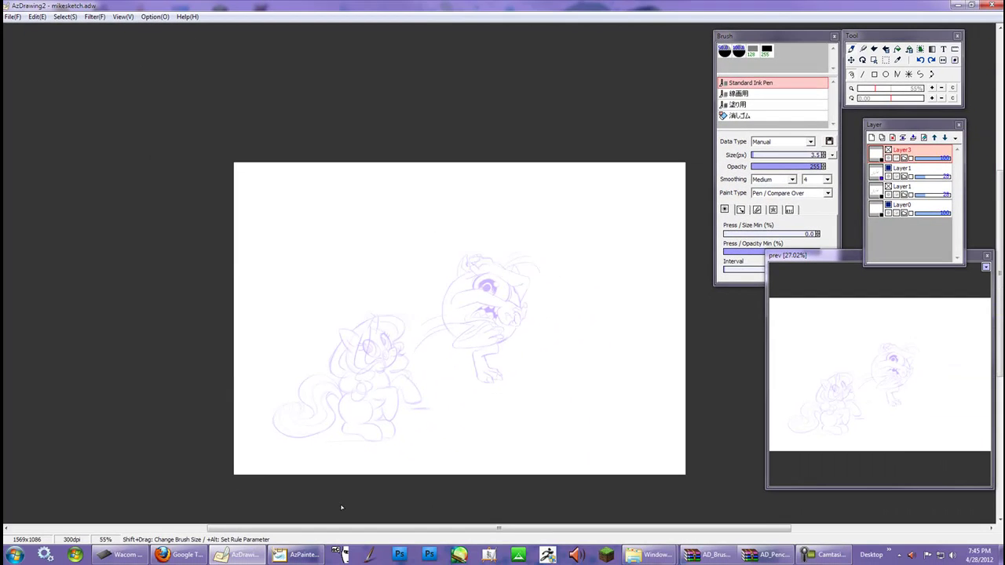
{"action": "left_click", "coordinate": [297, 554]}
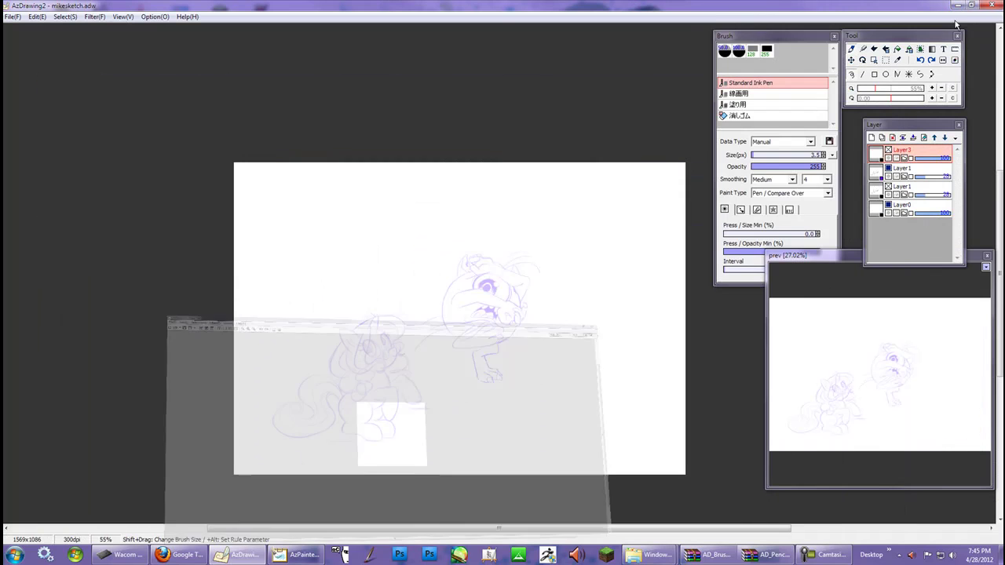
{"action": "left_click", "coordinate": [957, 5]}
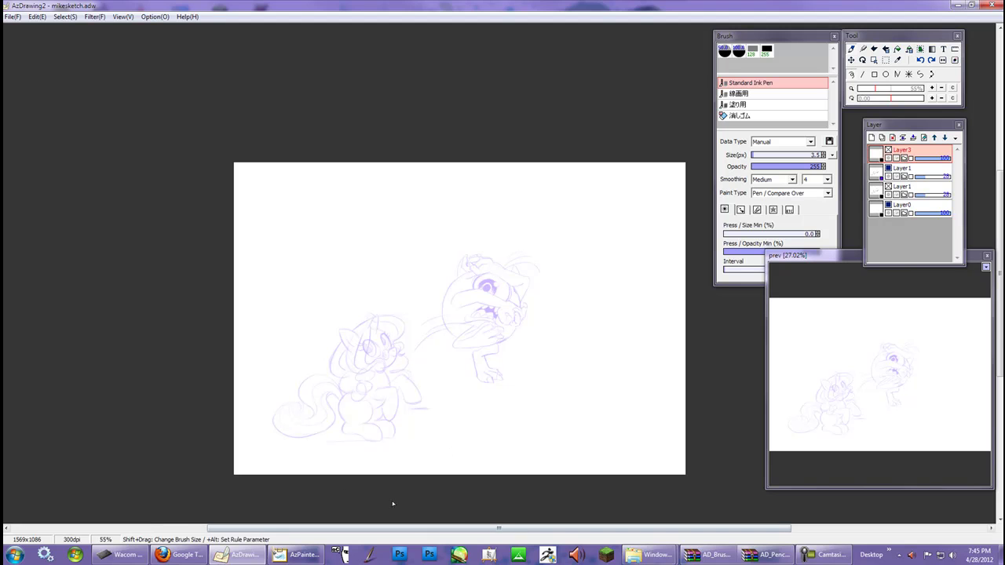
In Firefox, scroll through the 'Azpainter 2.12 ENG' forum post with its download link and screenshot
{"action": "left_click", "coordinate": [183, 555]}
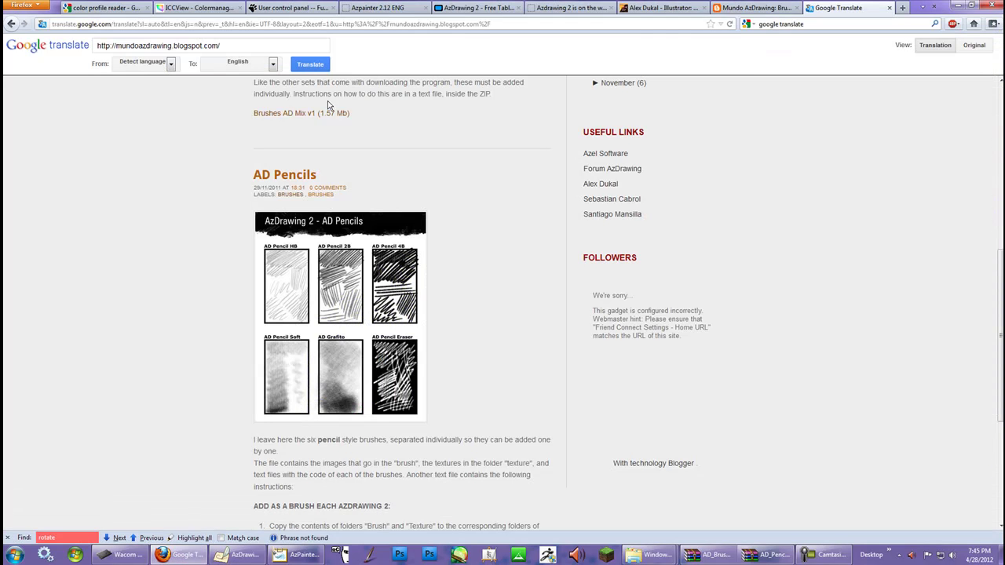
{"action": "left_click", "coordinate": [407, 10]}
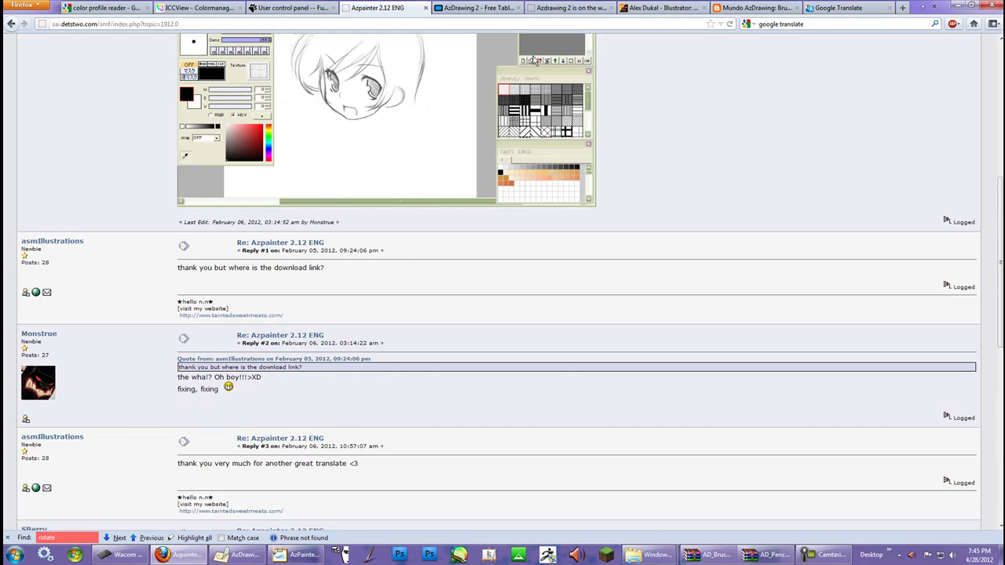
{"action": "scroll", "coordinate": [1000, 270], "scroll_direction": "up", "scroll_amount": 3}
{"action": "scroll", "coordinate": [991, 180], "scroll_direction": "up", "scroll_amount": 3}
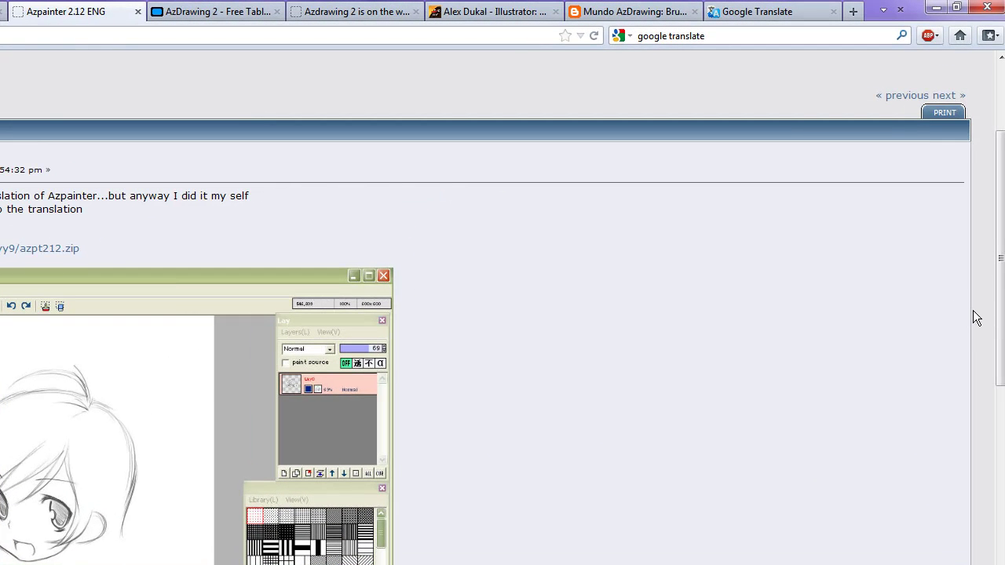
{"action": "left_click_drag", "start_coordinate": [1001, 319], "coordinate": [1001, 248]}
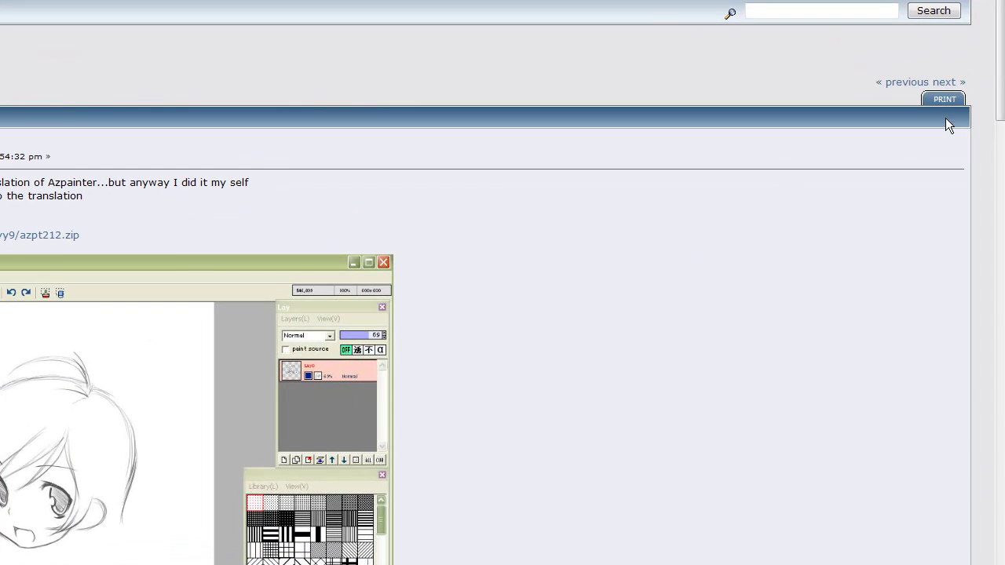
{"action": "left_click_drag", "start_coordinate": [999, 116], "coordinate": [972, 209]}
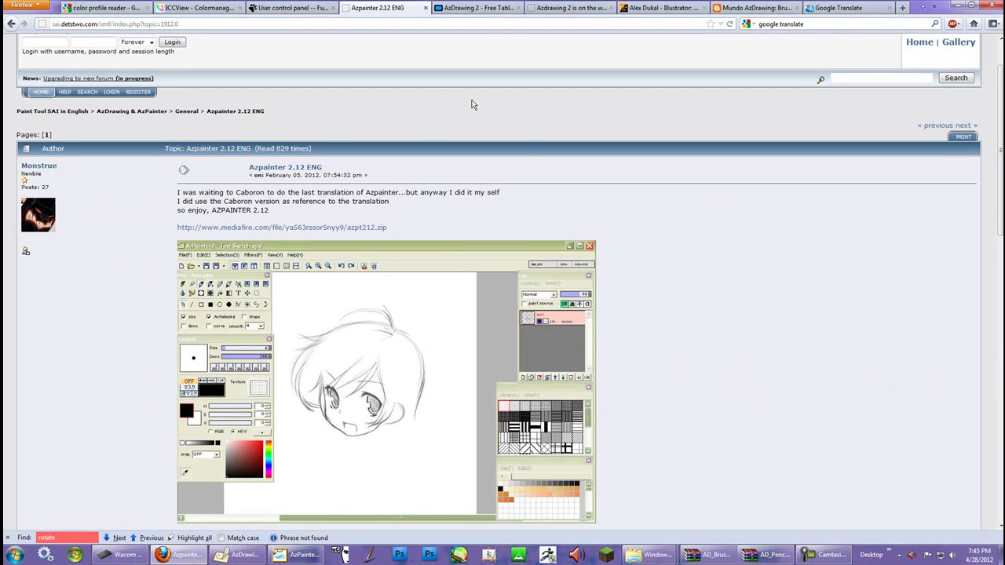
Browse the AzDrawing 2 download page on tabletpcfiles.com, then return to AzDrawing 2
{"action": "left_click", "coordinate": [483, 11]}
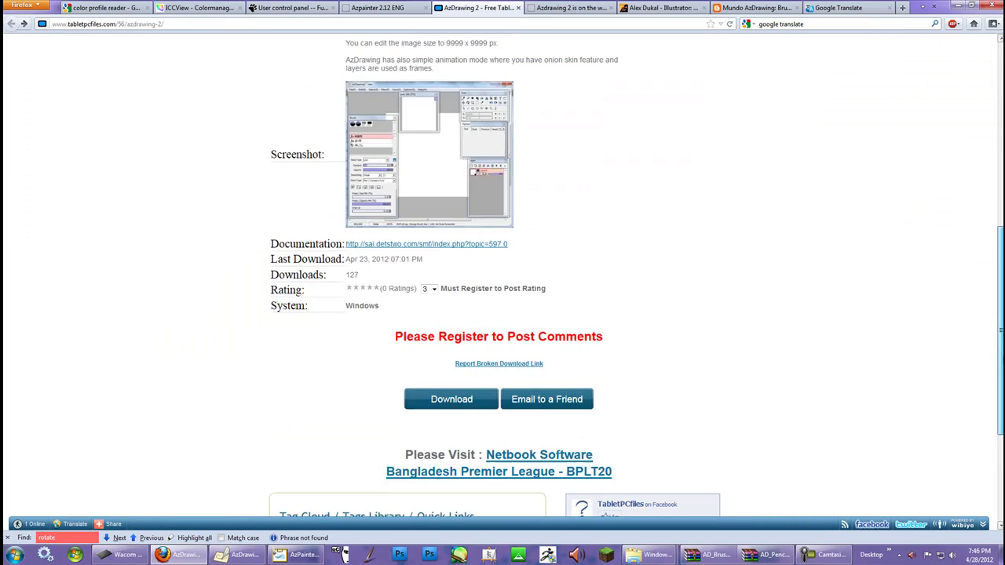
{"action": "scroll", "coordinate": [990, 396], "scroll_direction": "up", "scroll_amount": 3}
{"action": "scroll", "coordinate": [999, 311], "scroll_direction": "down", "scroll_amount": 2}
{"action": "left_click_drag", "start_coordinate": [999, 311], "coordinate": [997, 329]}
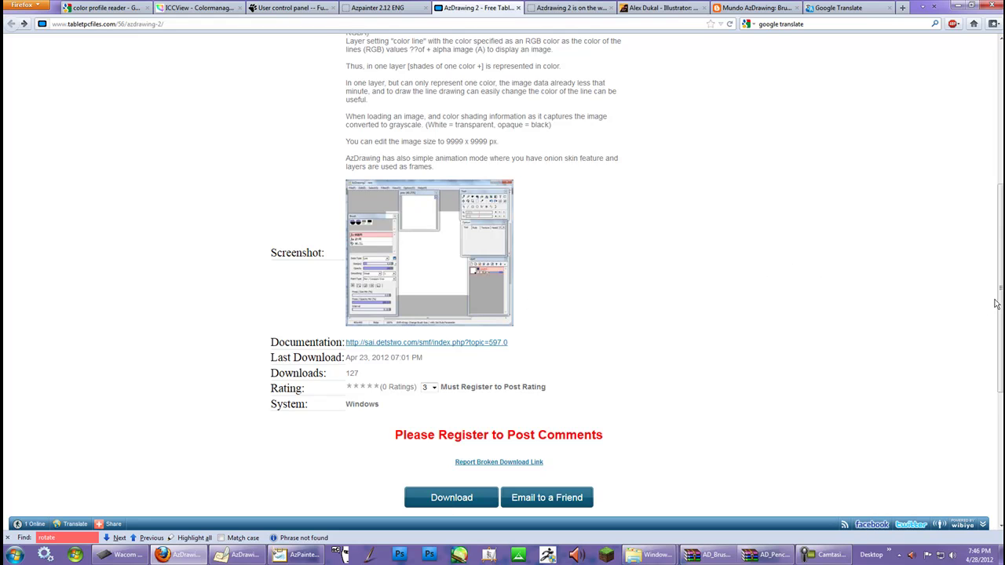
{"action": "left_click_drag", "start_coordinate": [1001, 301], "coordinate": [991, 155]}
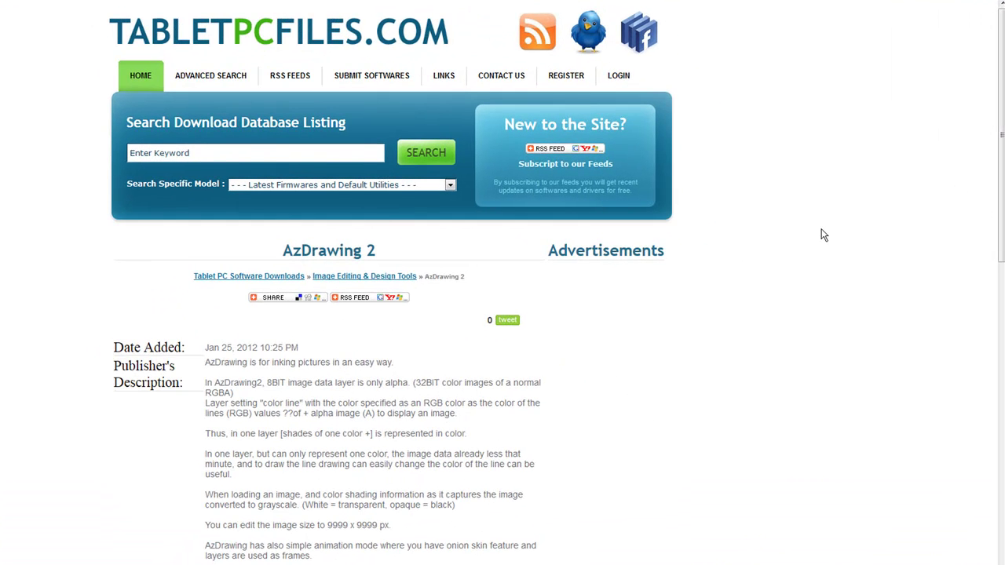
{"action": "left_click_drag", "start_coordinate": [996, 194], "coordinate": [1002, 228]}
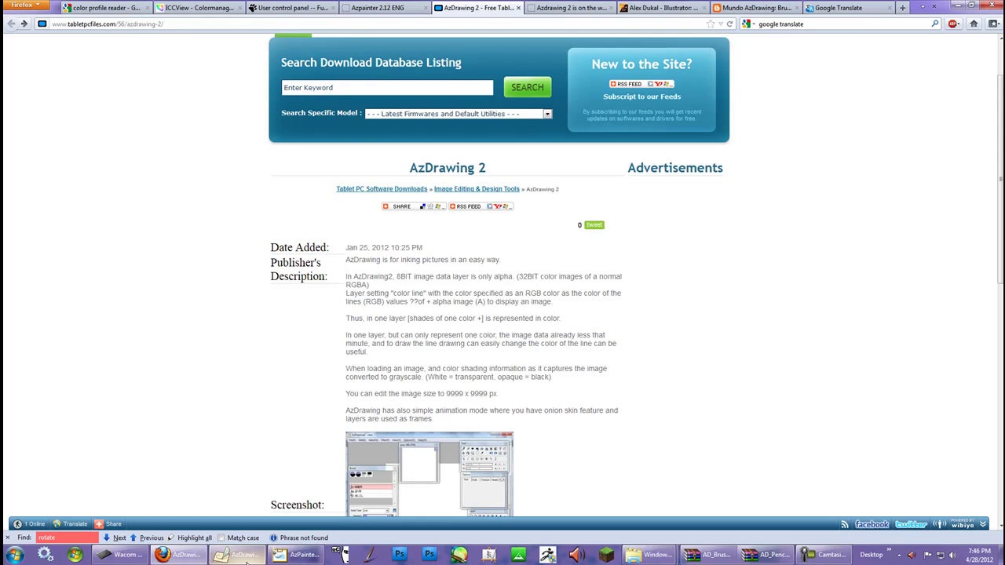
{"action": "left_click", "coordinate": [250, 554]}
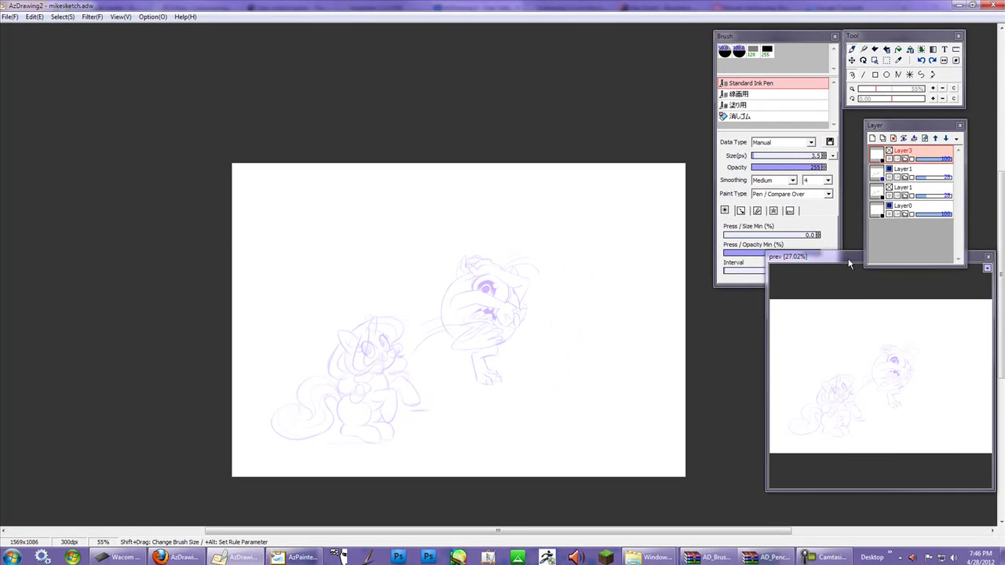
Reposition the preview navigator, pan the canvas with it, then close it
{"action": "left_click_drag", "start_coordinate": [848, 263], "coordinate": [805, 290]}
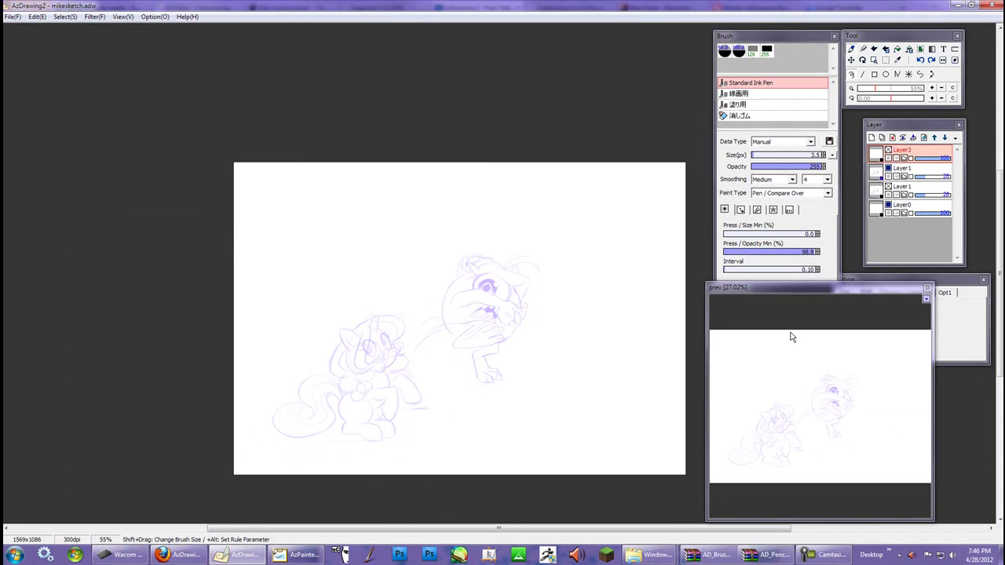
{"action": "mouse_move", "coordinate": [810, 426]}
{"action": "left_mouse_down"}
{"action": "mouse_move", "coordinate": [823, 435]}
{"action": "mouse_move", "coordinate": [832, 376]}
{"action": "mouse_move", "coordinate": [816, 422]}
{"action": "left_mouse_up"}
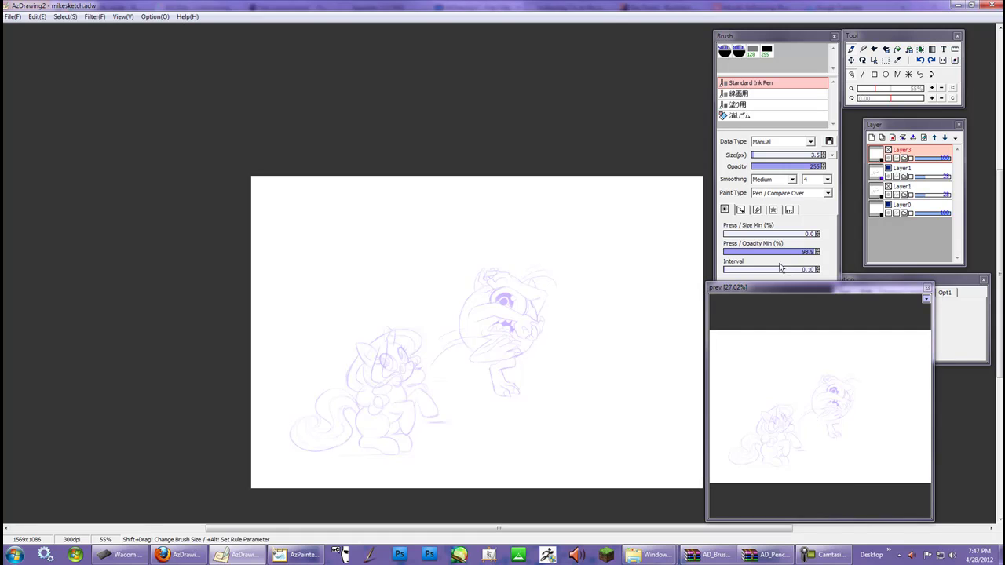
{"action": "left_click", "coordinate": [927, 287]}
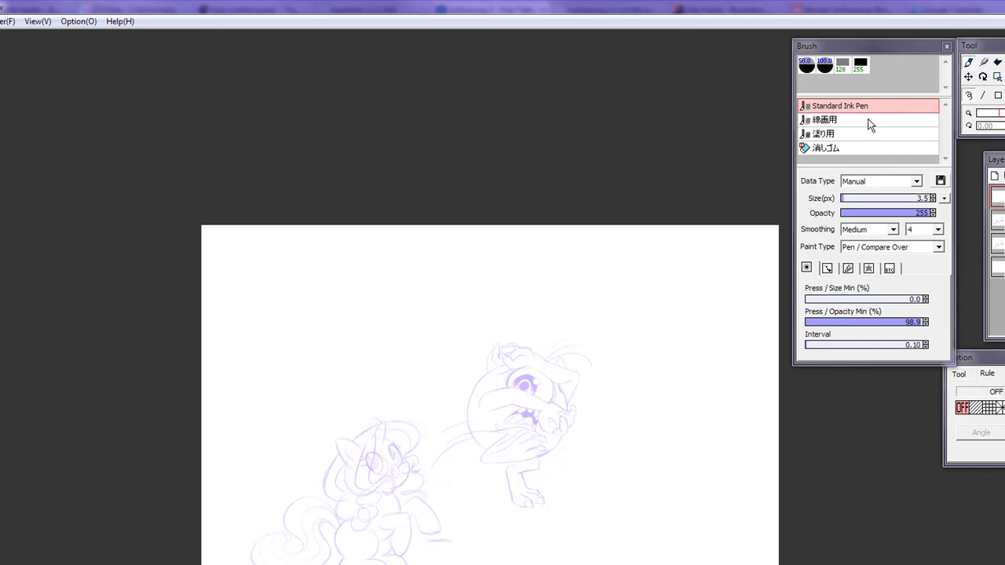
Add a test 'New' brush to the brush list and view its settings without changes
{"action": "left_click", "coordinate": [878, 160]}
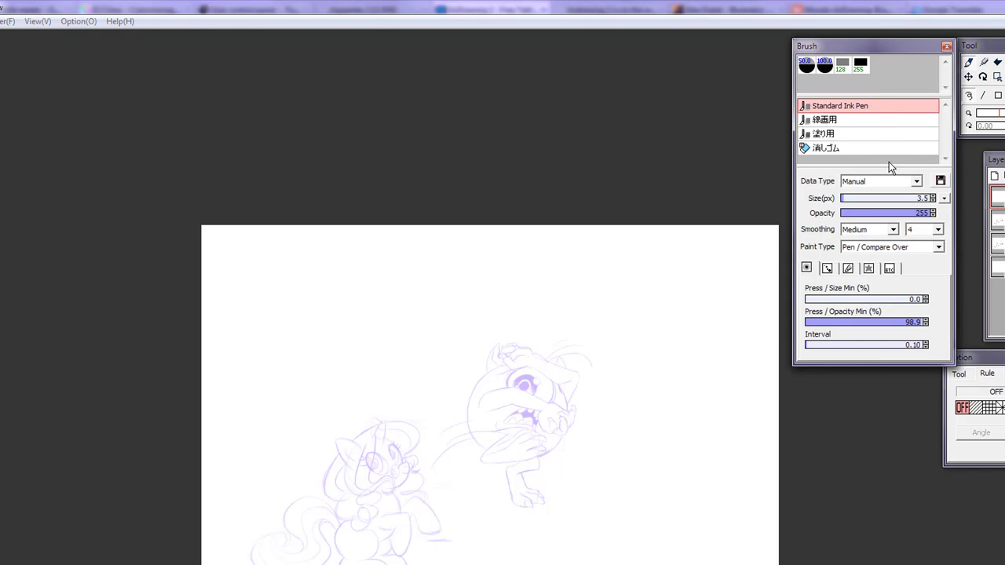
{"action": "right_click", "coordinate": [886, 161]}
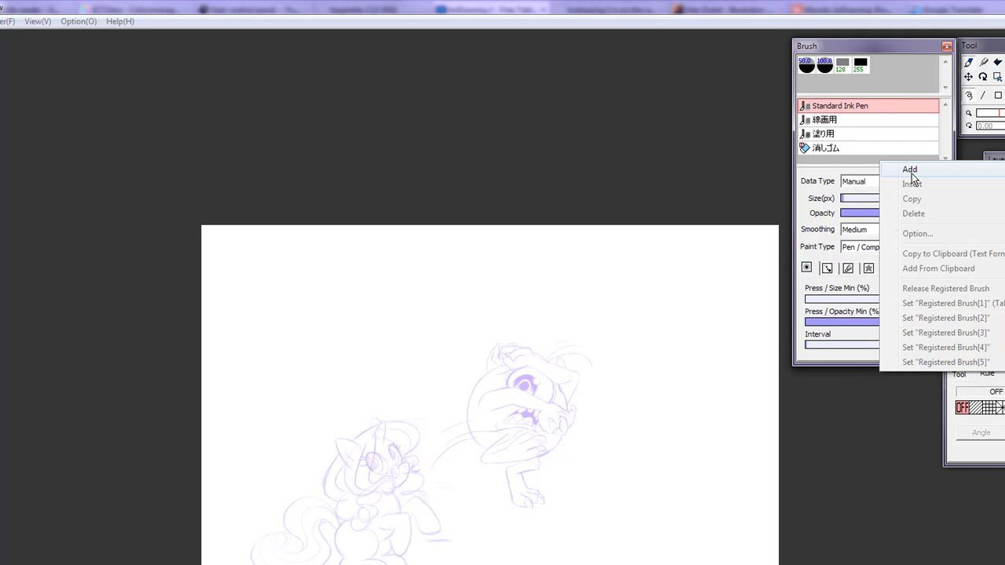
{"action": "left_click", "coordinate": [910, 171]}
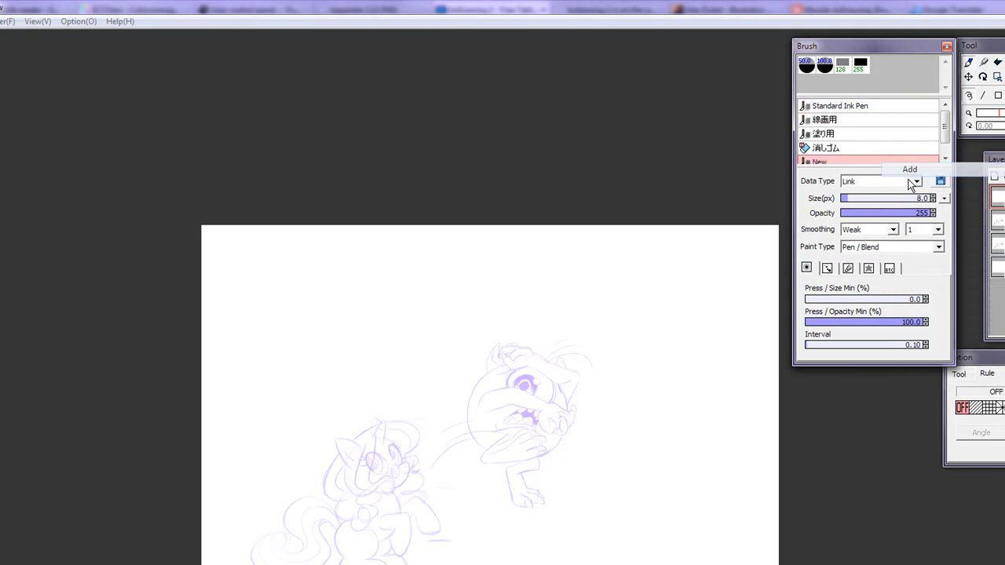
{"action": "left_click", "coordinate": [943, 149]}
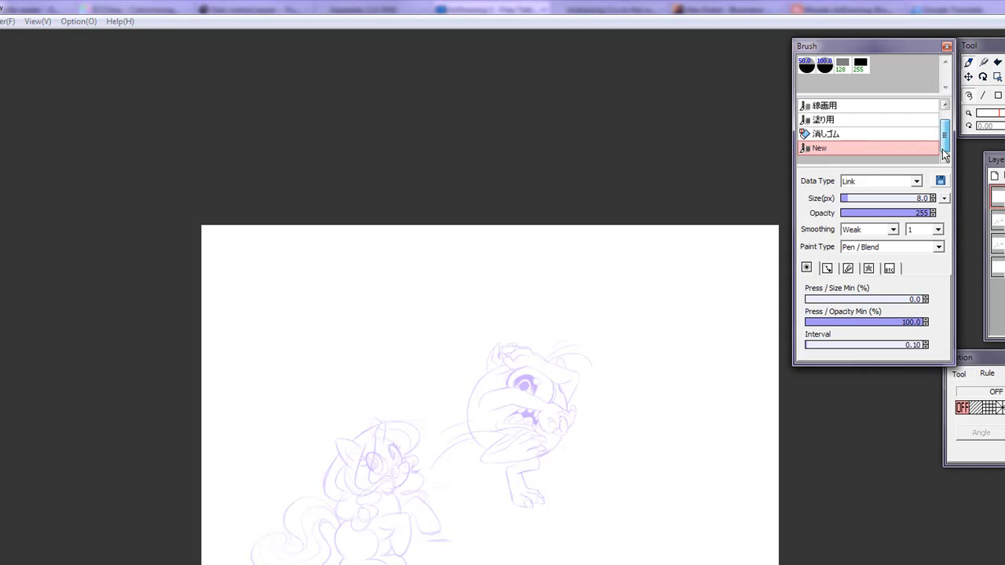
{"action": "double_click", "coordinate": [828, 149]}
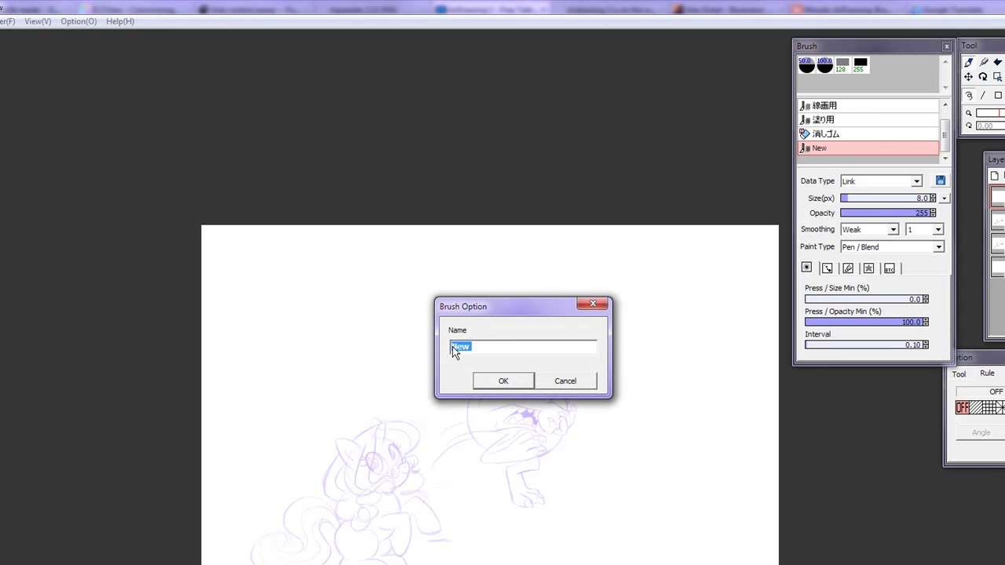
{"action": "left_click", "coordinate": [565, 382]}
Delete the 'New' brush and reselect the Standard Ink Pen
{"action": "right_click", "coordinate": [855, 151]}
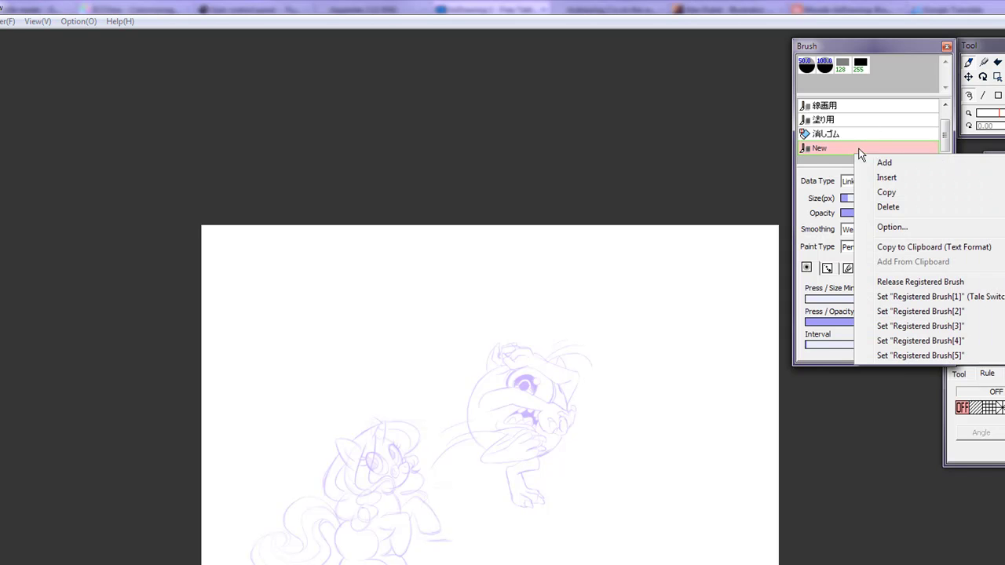
{"action": "left_click", "coordinate": [887, 206]}
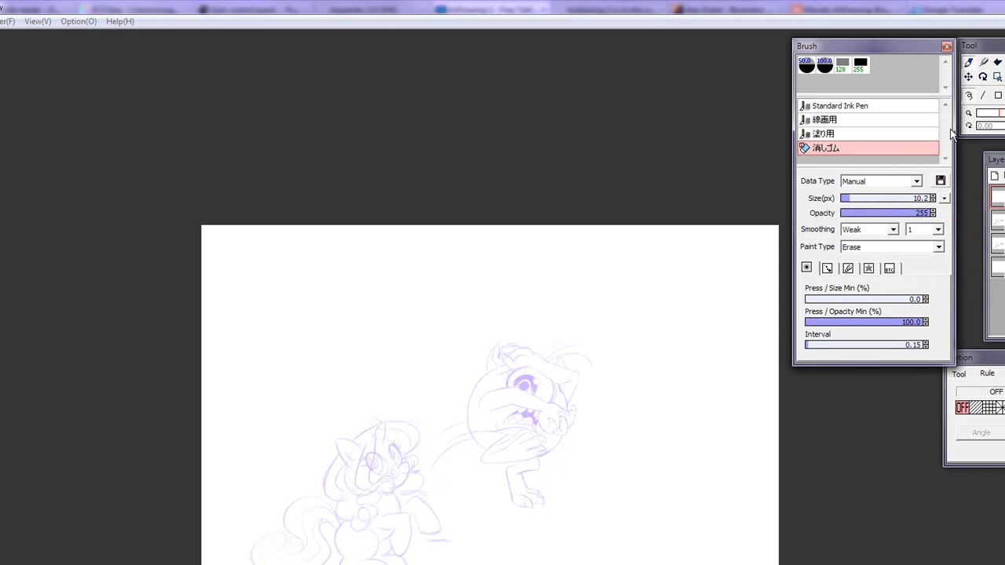
{"action": "left_click", "coordinate": [850, 108]}
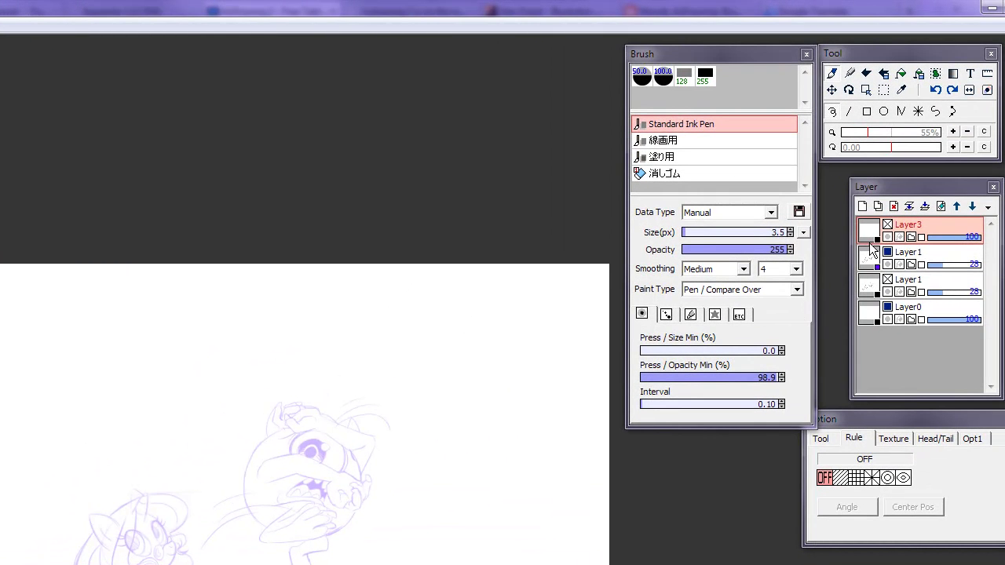
Show Layer3's ink lines, then undo the stray curve and zigzag strokes on the right
{"action": "left_click", "coordinate": [886, 226]}
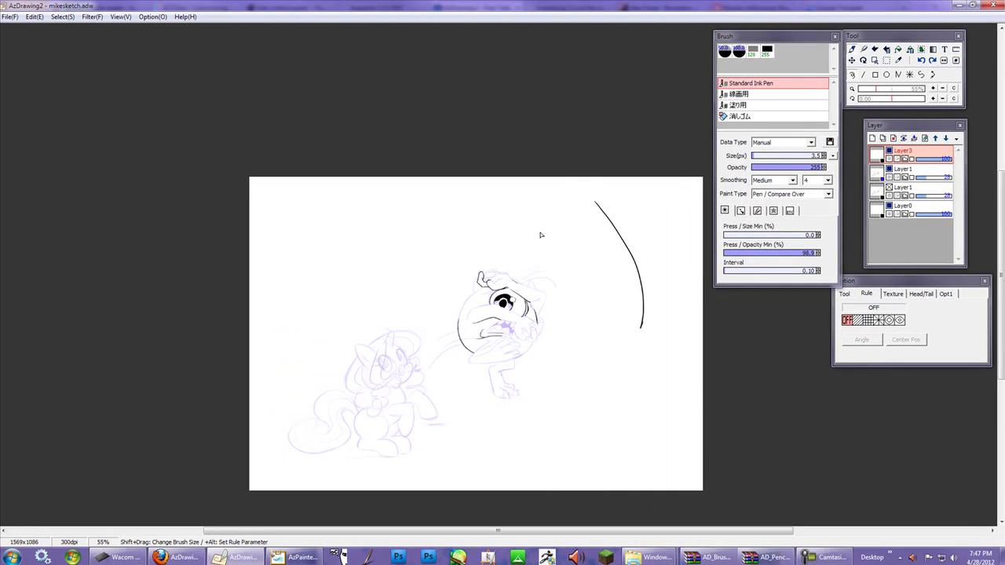
{"action": "key", "text": "ctrl+z"}
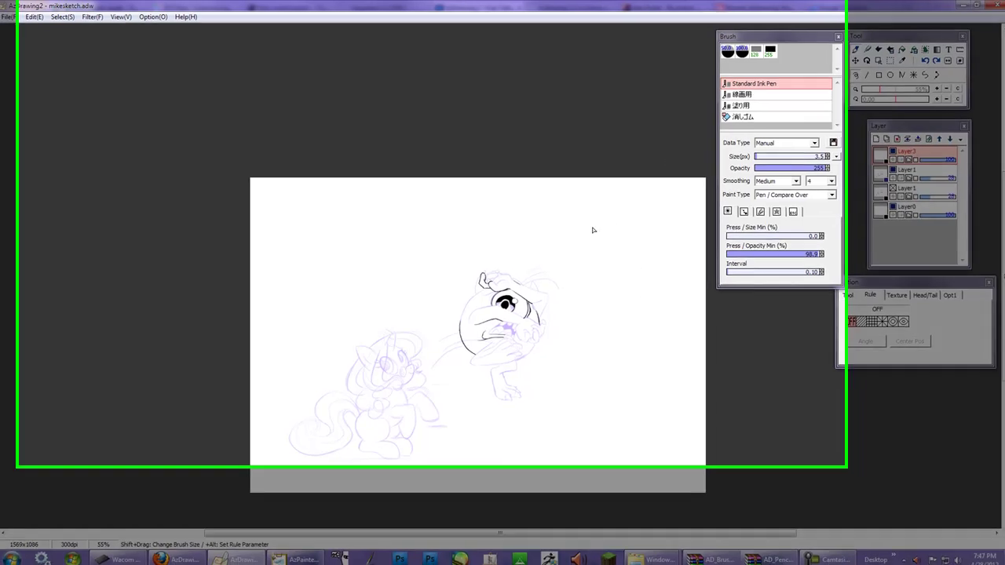
{"action": "mouse_move", "coordinate": [570, 219]}
{"action": "left_mouse_down"}
{"action": "mouse_move", "coordinate": [614, 232]}
{"action": "mouse_move", "coordinate": [589, 395]}
{"action": "left_mouse_up"}
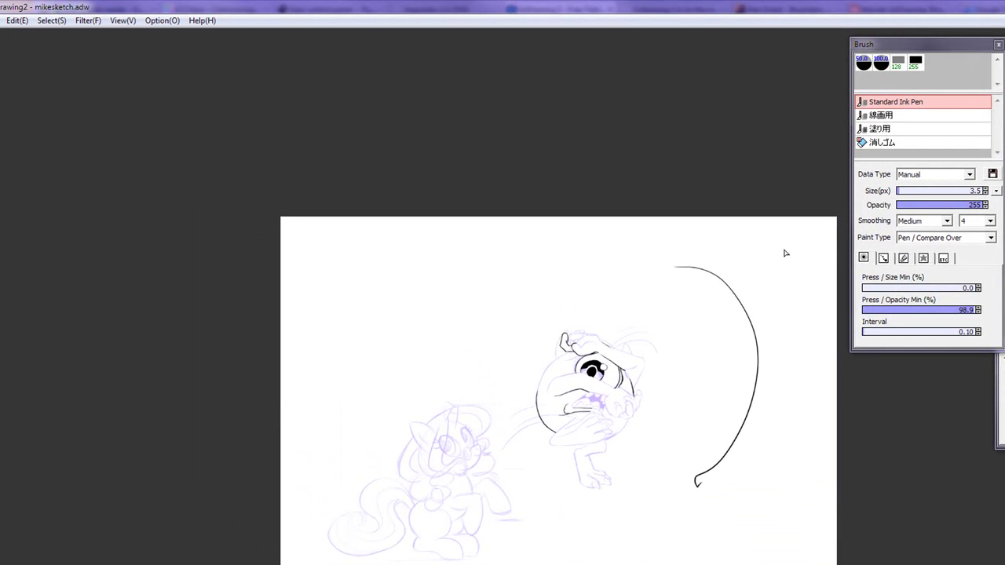
{"action": "mouse_move", "coordinate": [784, 256]}
{"action": "left_mouse_down"}
{"action": "mouse_move", "coordinate": [794, 380]}
{"action": "mouse_move", "coordinate": [758, 506]}
{"action": "mouse_move", "coordinate": [724, 512]}
{"action": "left_mouse_up"}
{"action": "key", "text": "ctrl+z"}
{"action": "key", "text": "ctrl+z"}
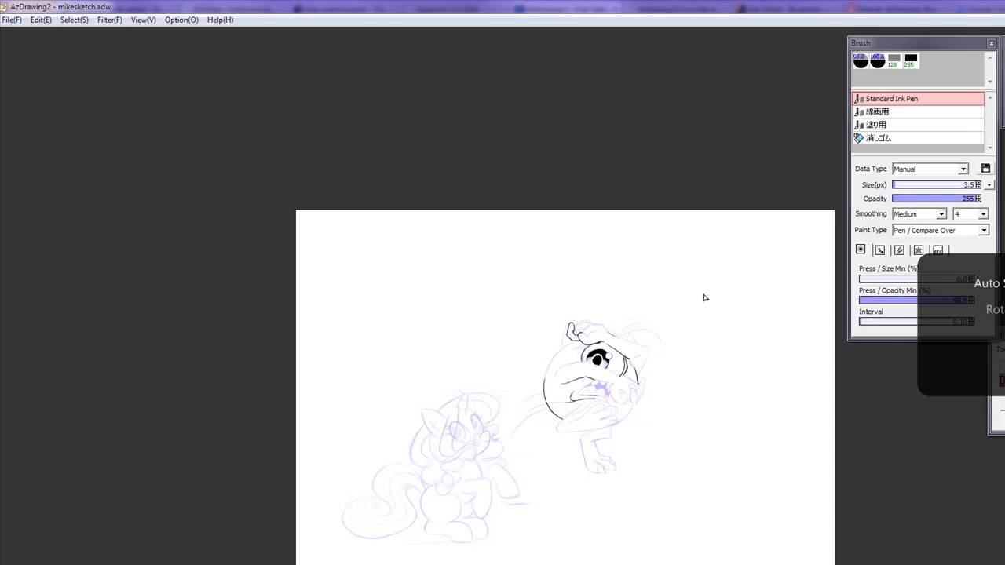
{"action": "scroll", "coordinate": [704, 297], "scroll_direction": "down", "scroll_amount": 5}
{"action": "scroll", "coordinate": [704, 297], "scroll_direction": "up", "scroll_amount": 10}
{"action": "scroll", "coordinate": [646, 251], "scroll_direction": "down", "scroll_amount": 2}
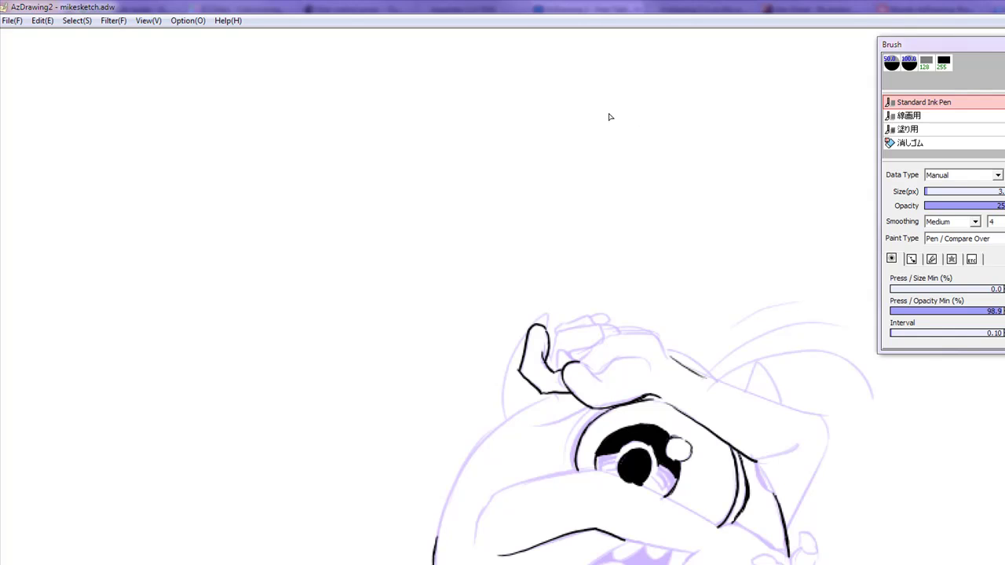
{"action": "mouse_move", "coordinate": [614, 110]}
{"action": "left_mouse_down"}
{"action": "mouse_move", "coordinate": [655, 117]}
{"action": "mouse_move", "coordinate": [735, 168]}
{"action": "mouse_move", "coordinate": [771, 217]}
{"action": "left_mouse_up"}
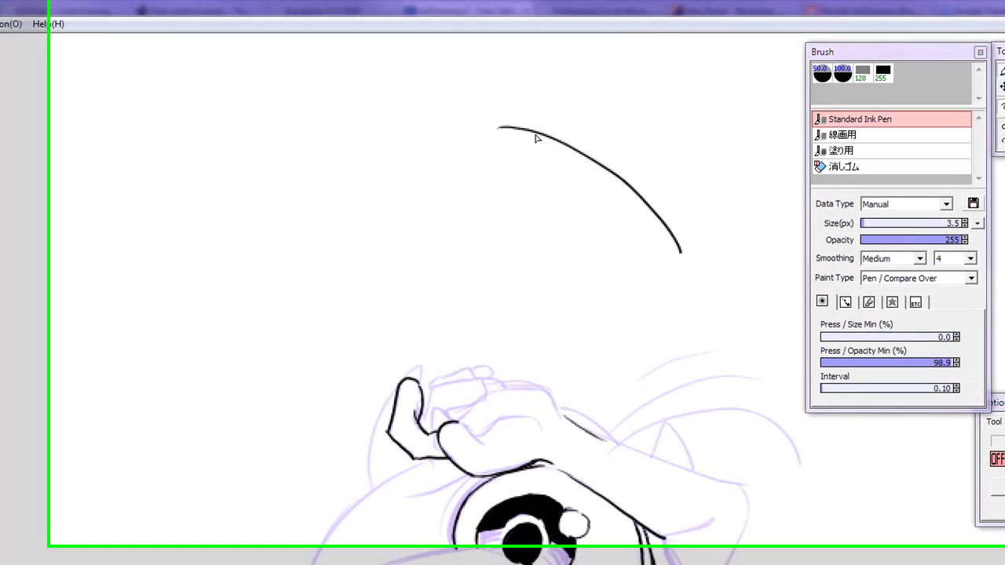
{"action": "key", "text": "ctrl+z"}
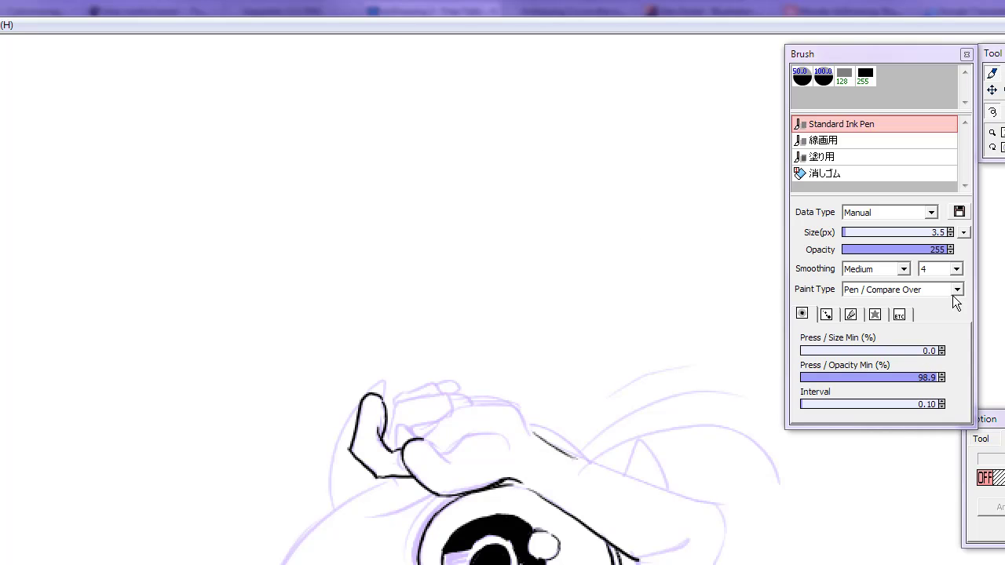
{"action": "left_click", "coordinate": [957, 290]}
{"action": "left_click", "coordinate": [874, 305]}
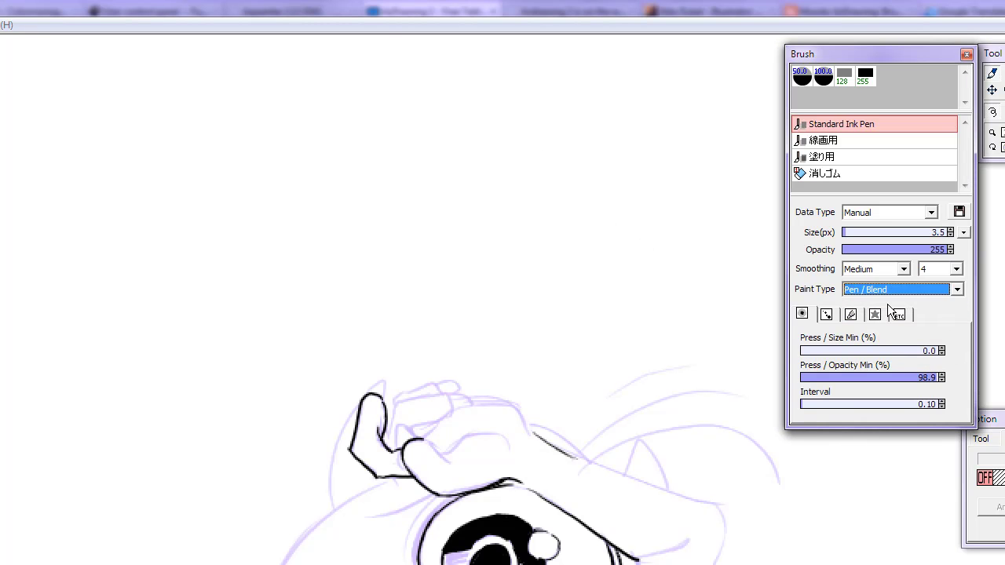
{"action": "key", "text": "ctrl+y"}
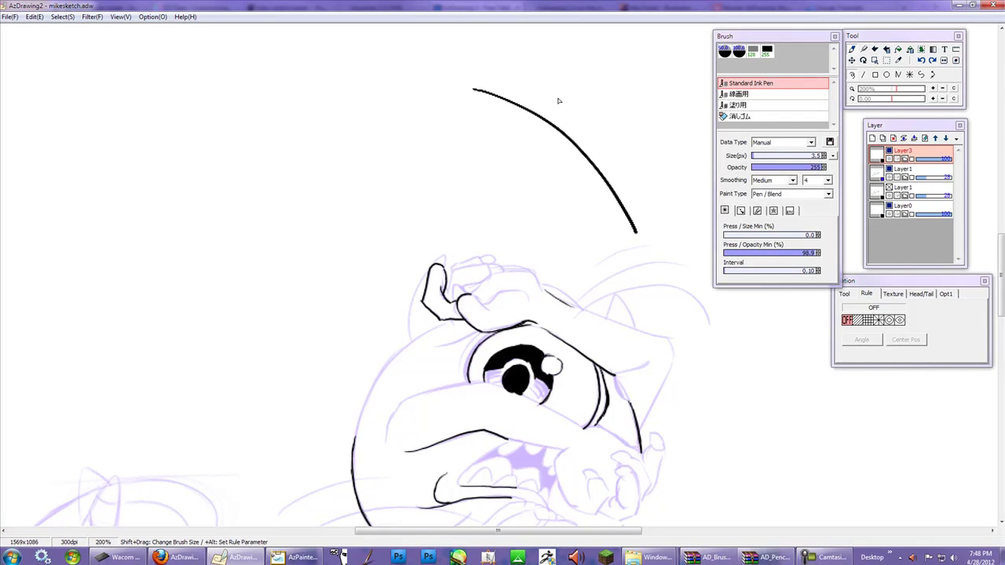
{"action": "key", "text": "ctrl+z"}
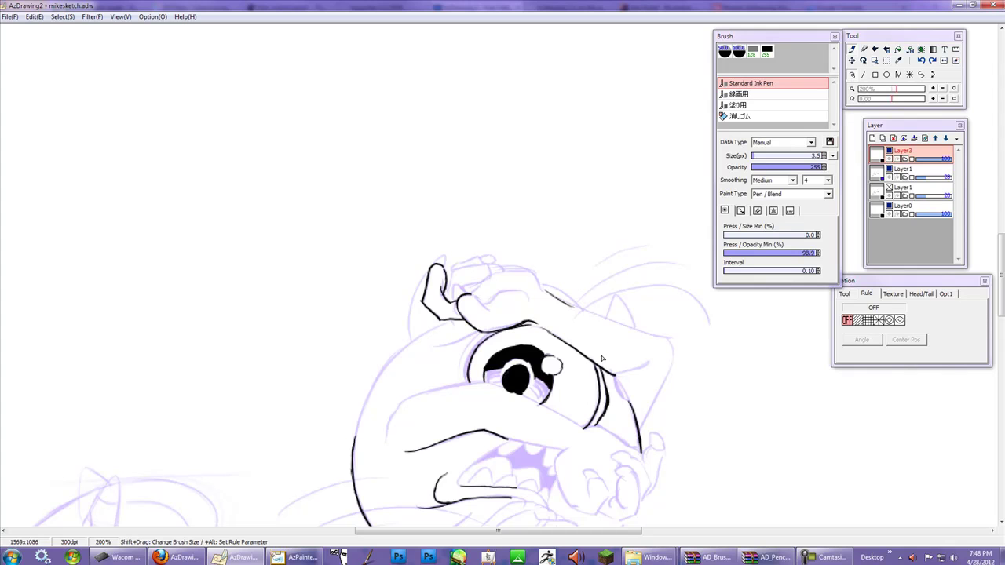
{"action": "left_click", "coordinate": [827, 194]}
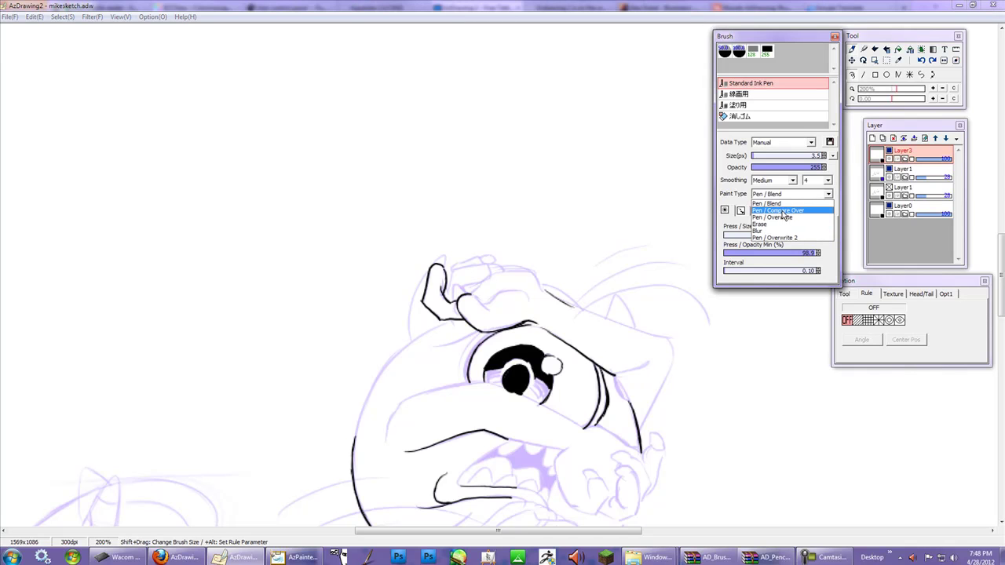
{"action": "left_click", "coordinate": [785, 215]}
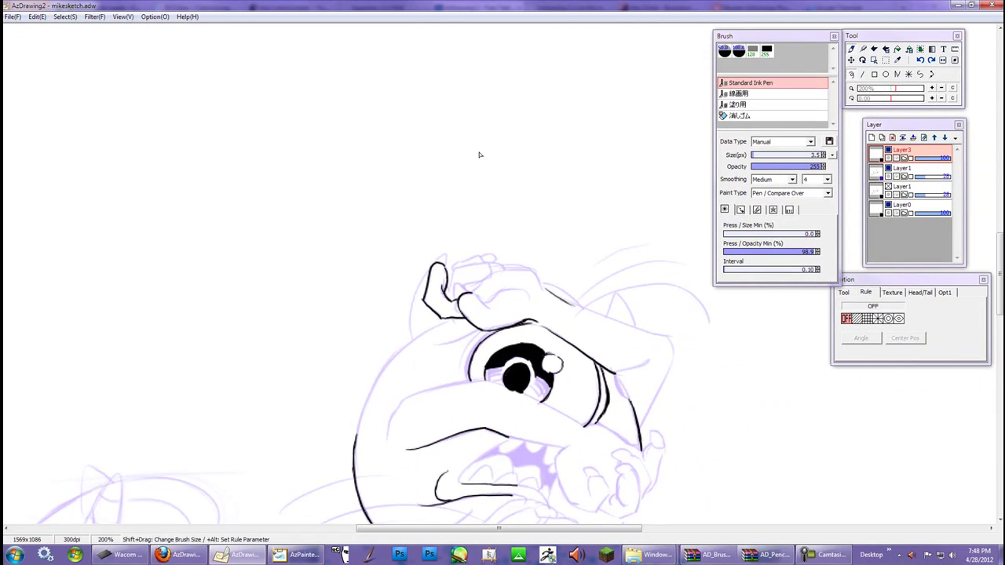
{"action": "scroll", "coordinate": [483, 157], "scroll_direction": "down", "scroll_amount": 4}
{"action": "scroll", "coordinate": [486, 157], "scroll_direction": "up", "scroll_amount": 1}
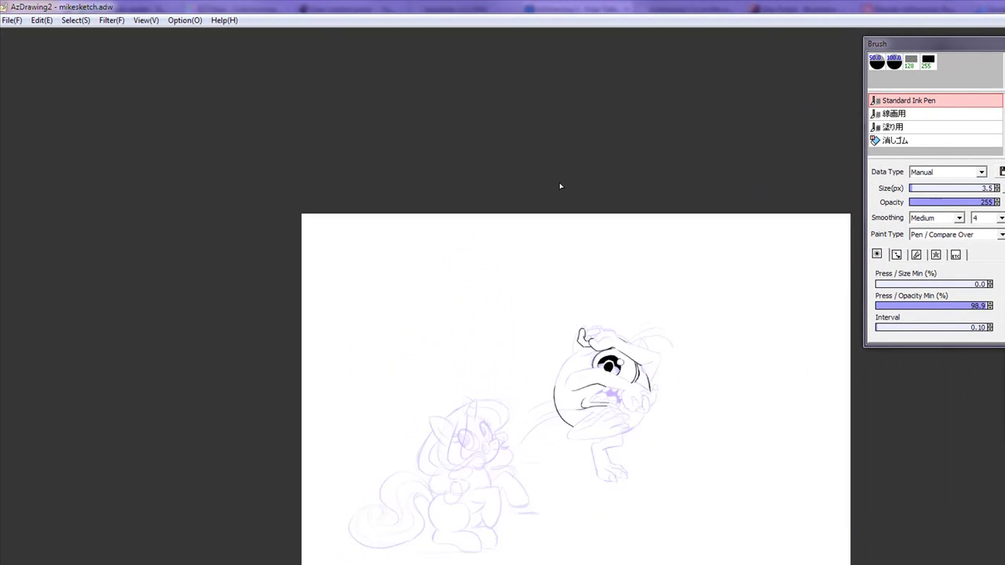
{"action": "scroll", "coordinate": [558, 180], "scroll_direction": "up", "scroll_amount": 1}
{"action": "left_click", "coordinate": [185, 20]}
{"action": "left_click", "coordinate": [201, 36]}
{"action": "left_click", "coordinate": [519, 349]}
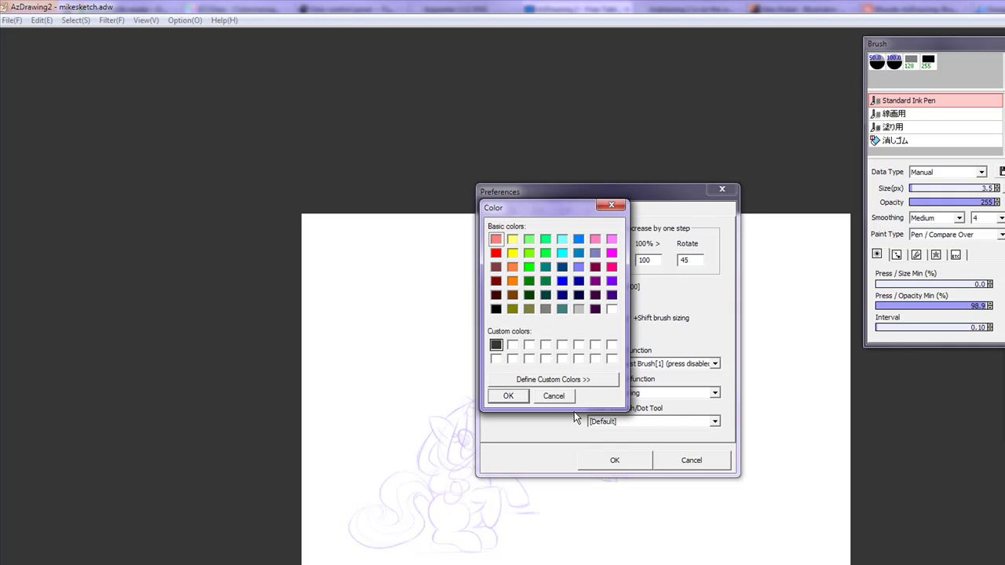
{"action": "left_click", "coordinate": [553, 396]}
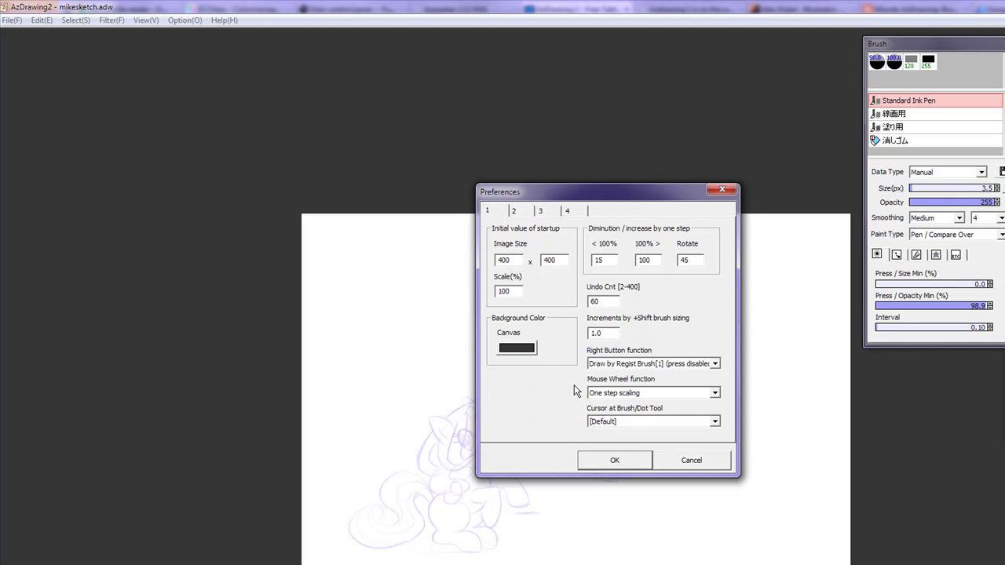
{"action": "left_click", "coordinate": [610, 460]}
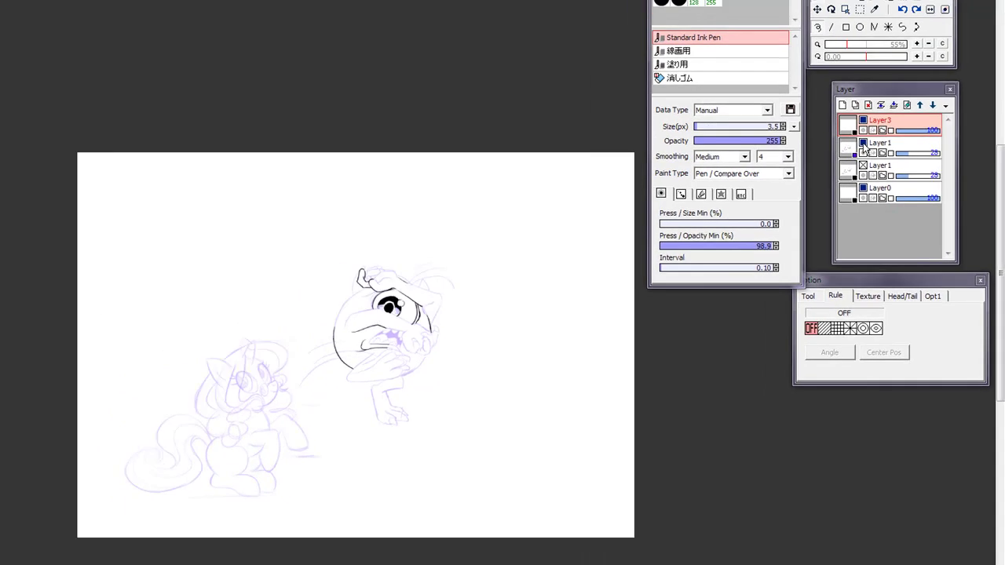
Swap the purple sketch layer for the grey Layer1 and open its Layer Option (opacity 28)
{"action": "left_click", "coordinate": [842, 122]}
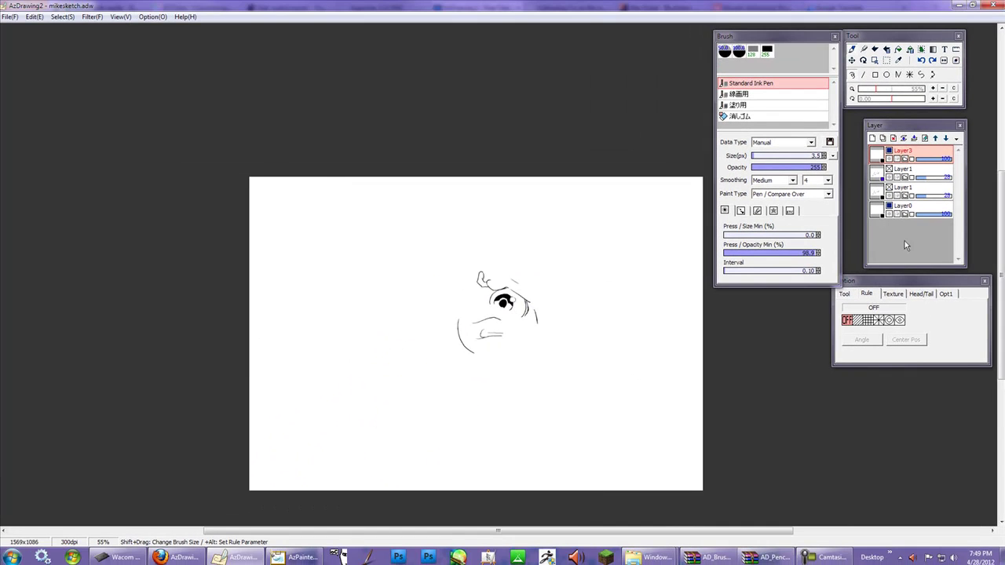
{"action": "left_click", "coordinate": [890, 188]}
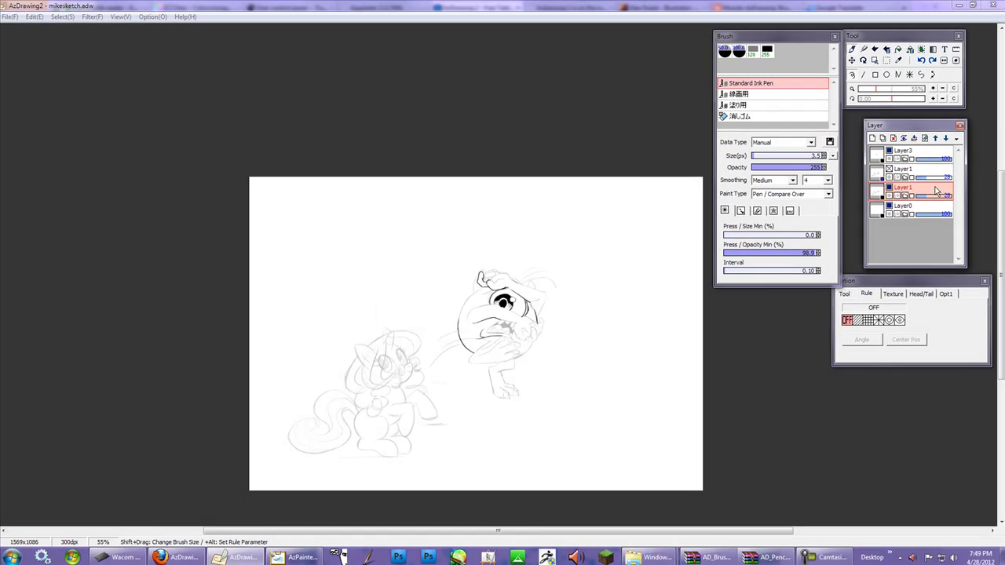
{"action": "double_click", "coordinate": [962, 253]}
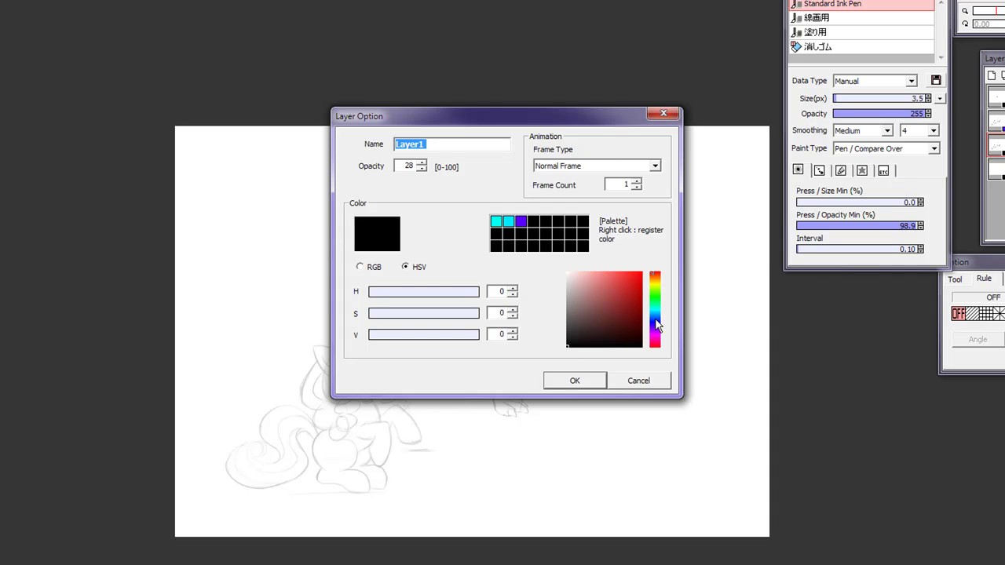
Register magenta and blue palette swatches, leaving Layer1's colour blue (H 241, S 255, V 251)
{"action": "left_click_drag", "start_coordinate": [658, 331], "coordinate": [657, 347]}
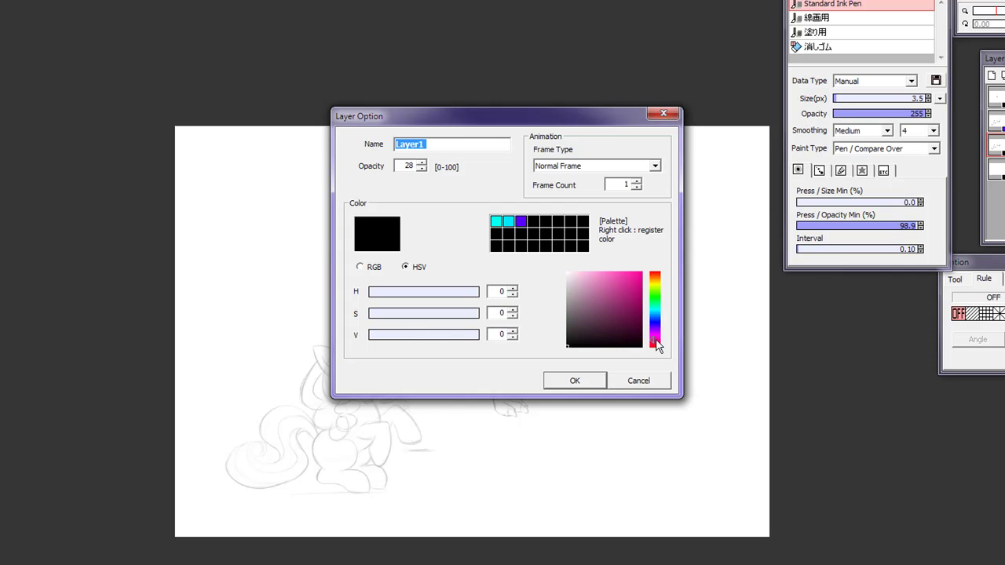
{"action": "left_click", "coordinate": [642, 274]}
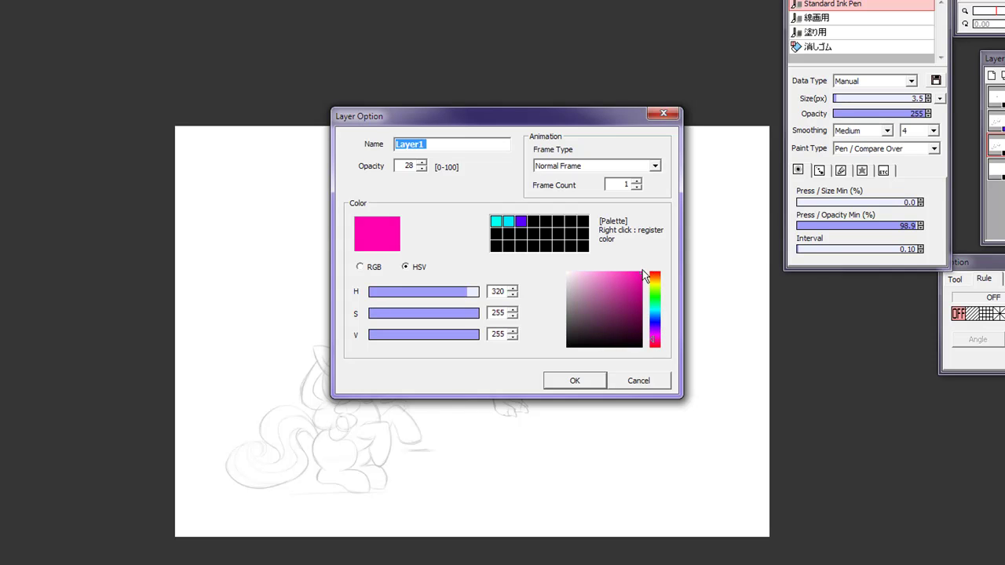
{"action": "right_click", "coordinate": [534, 222]}
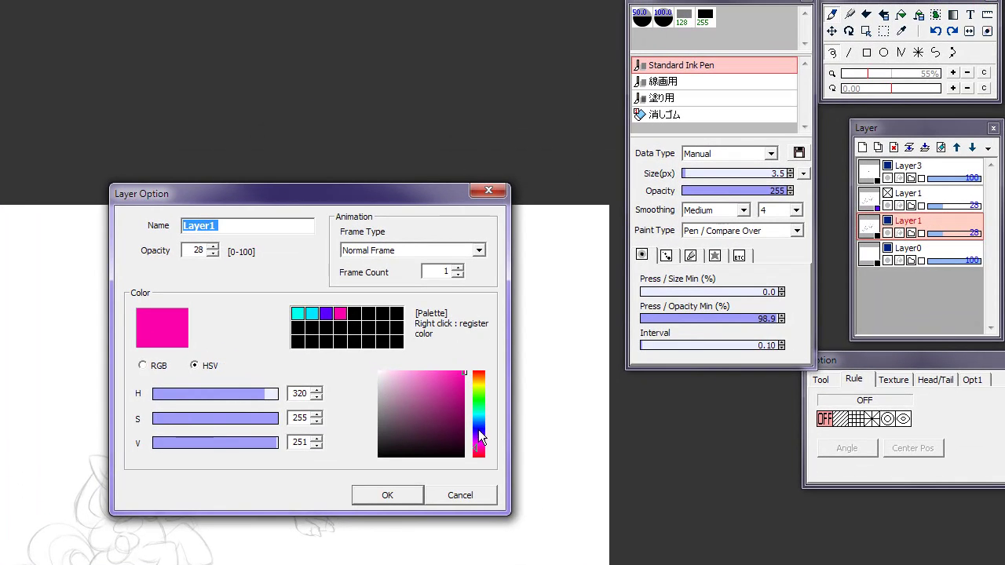
{"action": "left_click", "coordinate": [577, 369]}
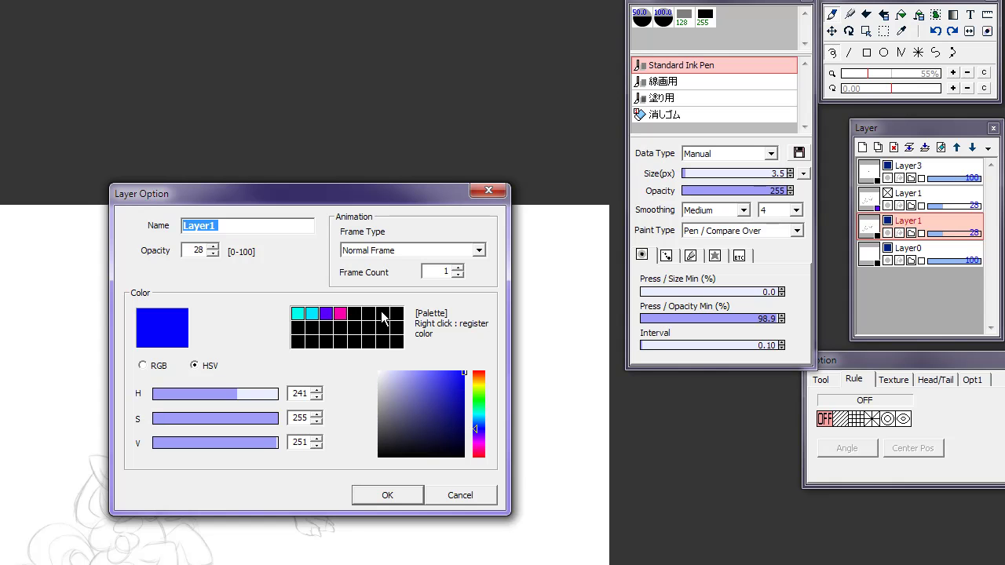
{"action": "right_click", "coordinate": [355, 314]}
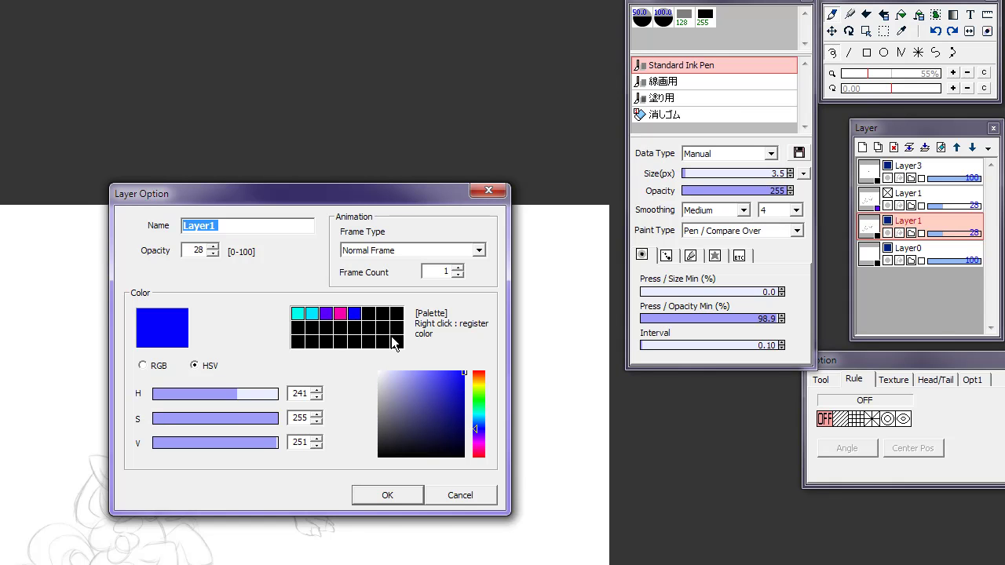
{"action": "left_click", "coordinate": [421, 499]}
{"action": "right_click", "coordinate": [937, 191]}
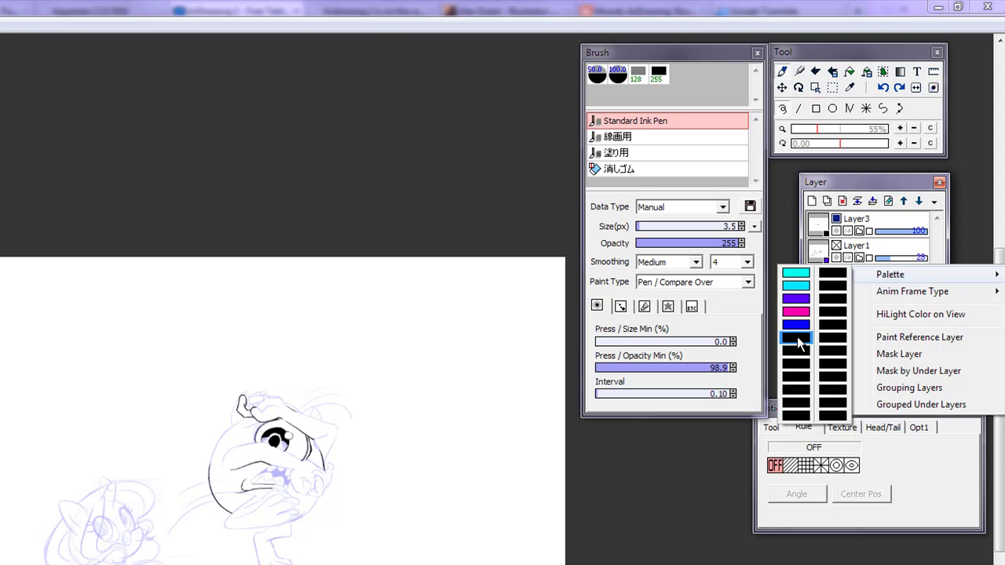
Try cyan and magenta tints on the sketch layer from its palette, settling on purple
{"action": "left_click", "coordinate": [798, 333]}
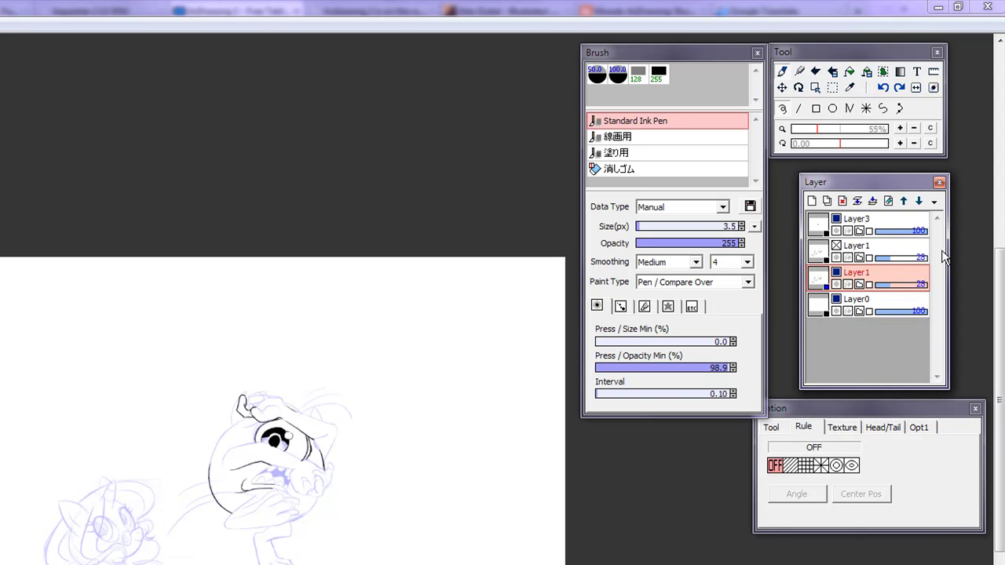
{"action": "right_click", "coordinate": [926, 277]}
{"action": "mouse_move", "coordinate": [890, 287]}
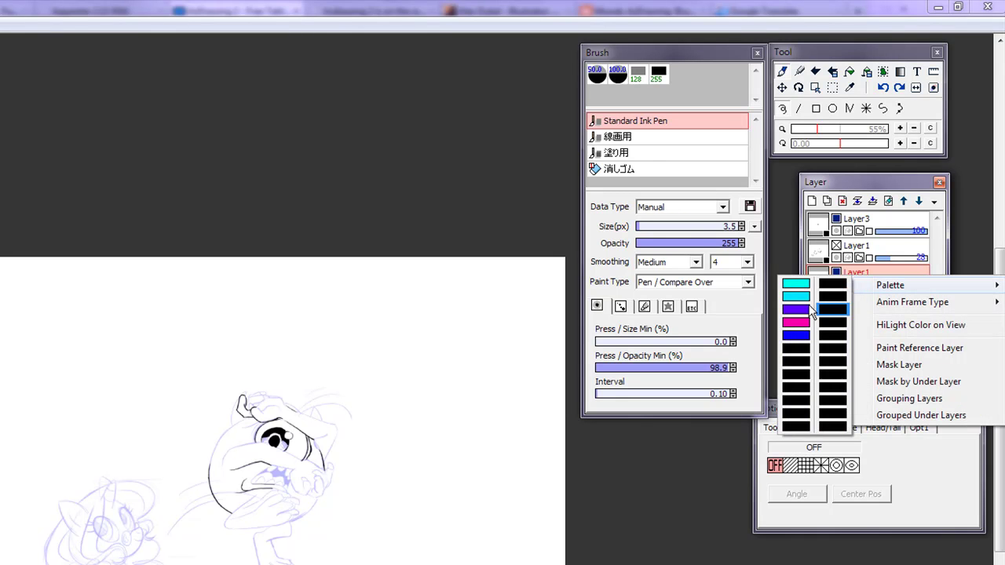
{"action": "left_click", "coordinate": [795, 295]}
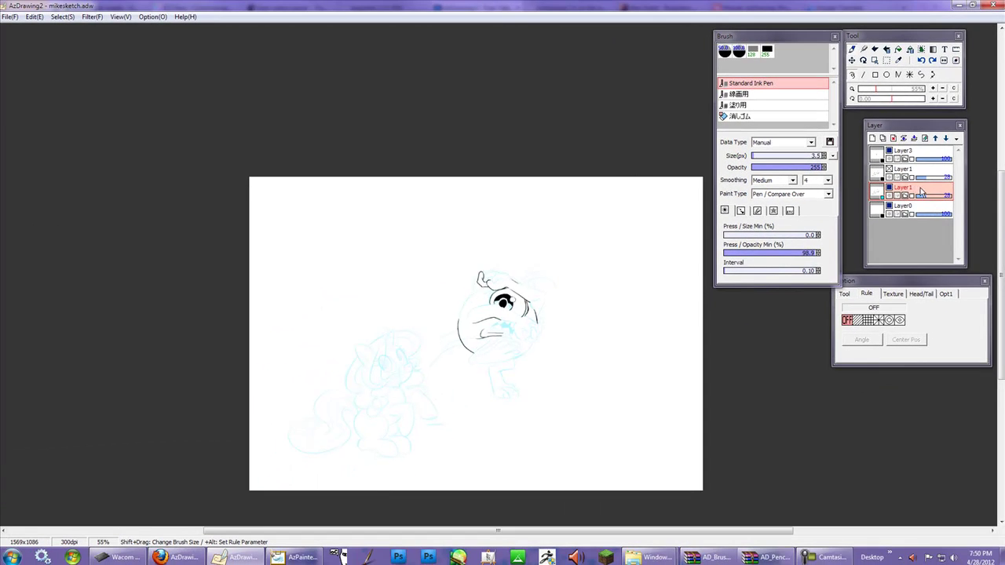
{"action": "right_click", "coordinate": [921, 191]}
{"action": "mouse_move", "coordinate": [927, 195]}
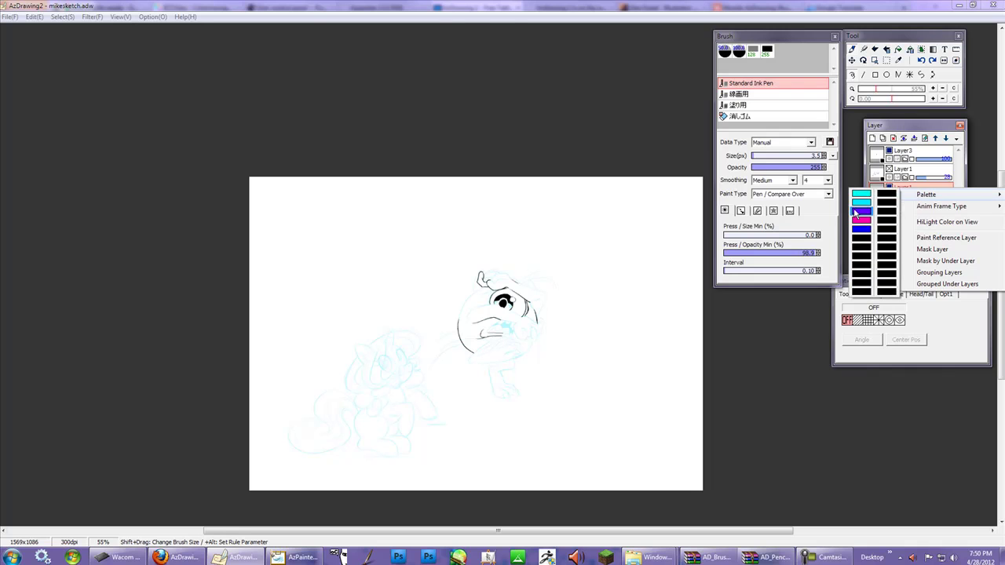
{"action": "left_click", "coordinate": [860, 224]}
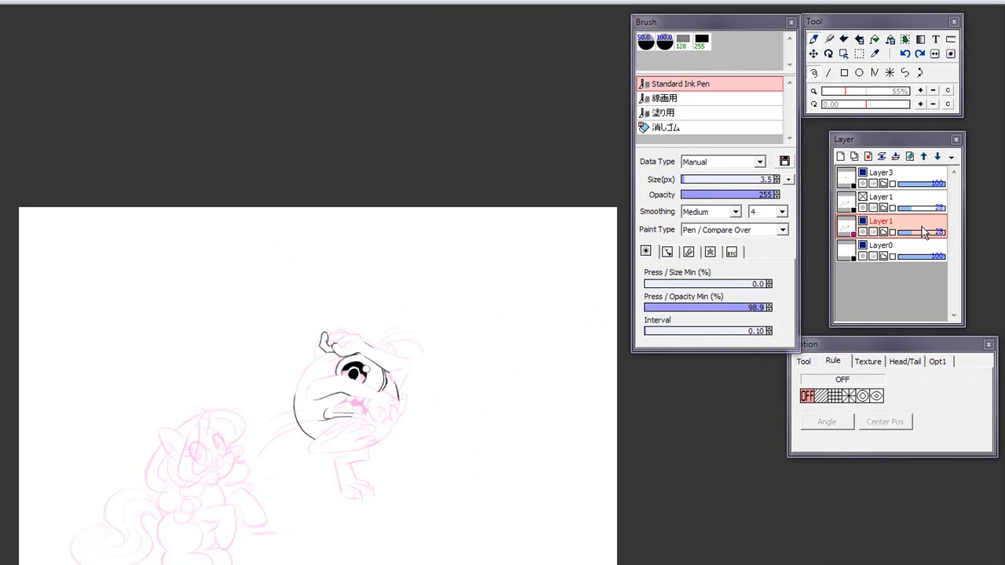
{"action": "right_click", "coordinate": [924, 231]}
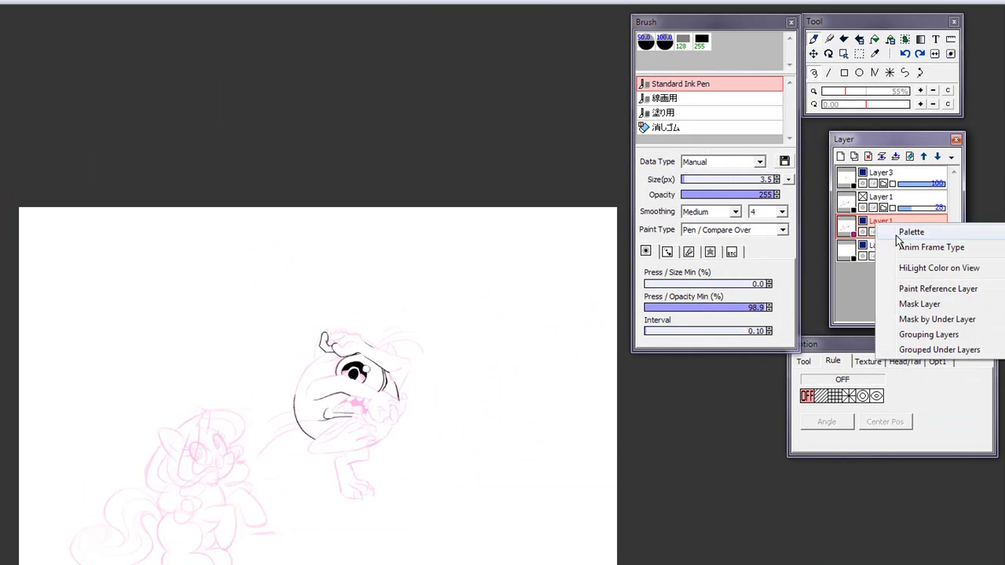
{"action": "mouse_move", "coordinate": [904, 232]}
{"action": "left_click", "coordinate": [826, 254]}
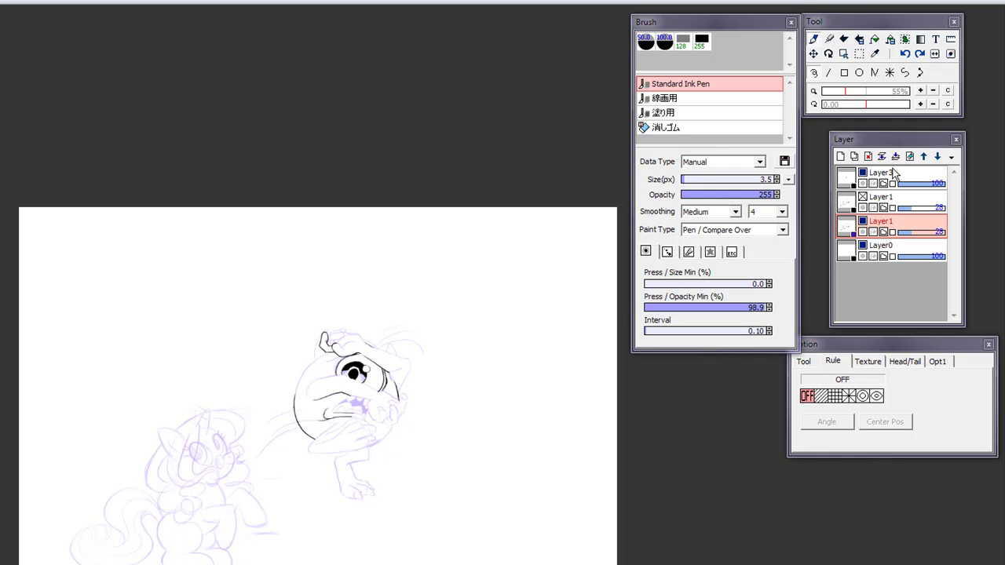
Make Layer3 active, enable the Linear rule, and draw three vertical test lines
{"action": "left_click", "coordinate": [920, 179]}
{"action": "left_click", "coordinate": [835, 377]}
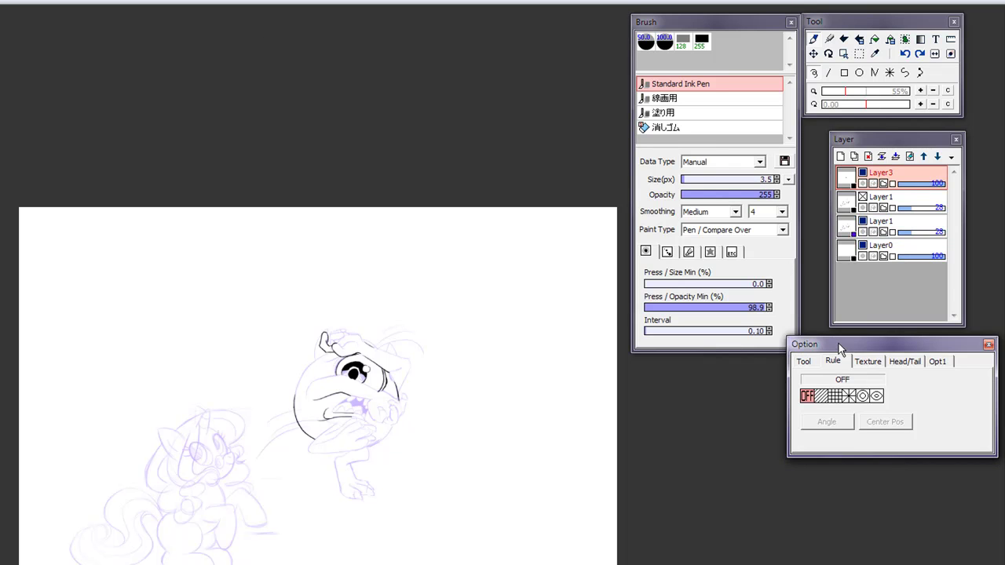
{"action": "left_click_drag", "start_coordinate": [837, 343], "coordinate": [776, 376]}
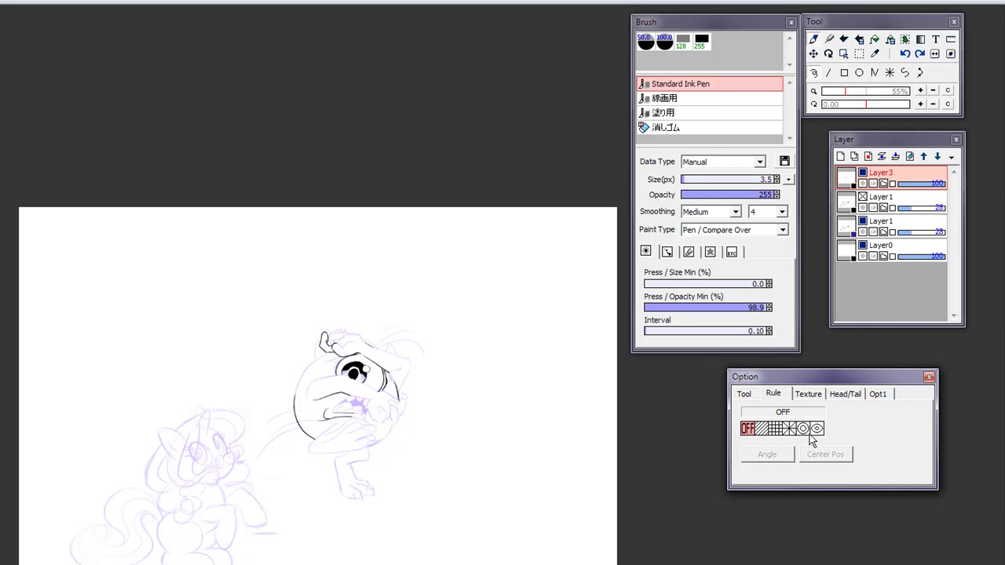
{"action": "left_click", "coordinate": [761, 428]}
{"action": "left_click_drag", "start_coordinate": [573, 325], "coordinate": [578, 469]}
{"action": "left_click_drag", "start_coordinate": [621, 301], "coordinate": [502, 423]}
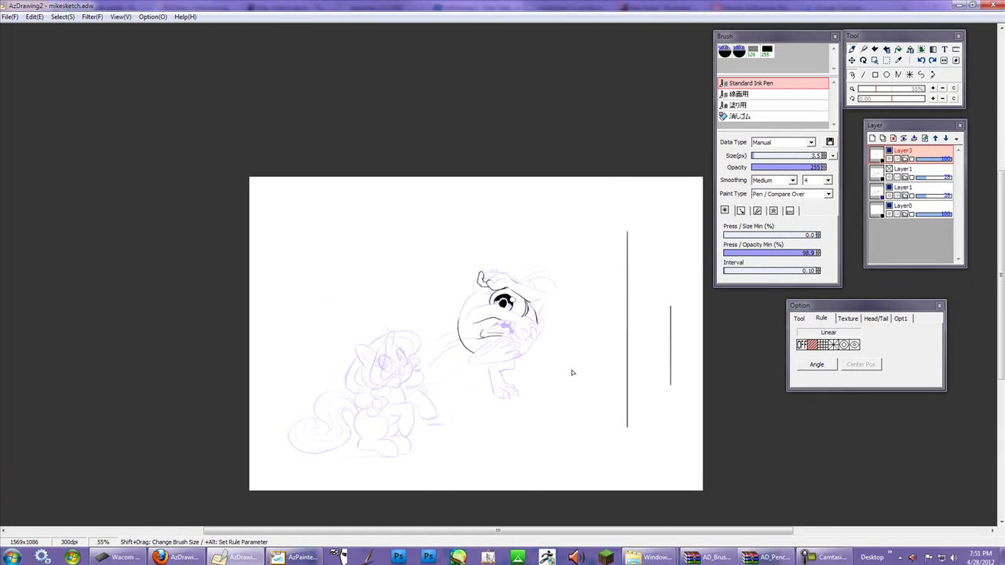
{"action": "left_click", "coordinate": [818, 365]}
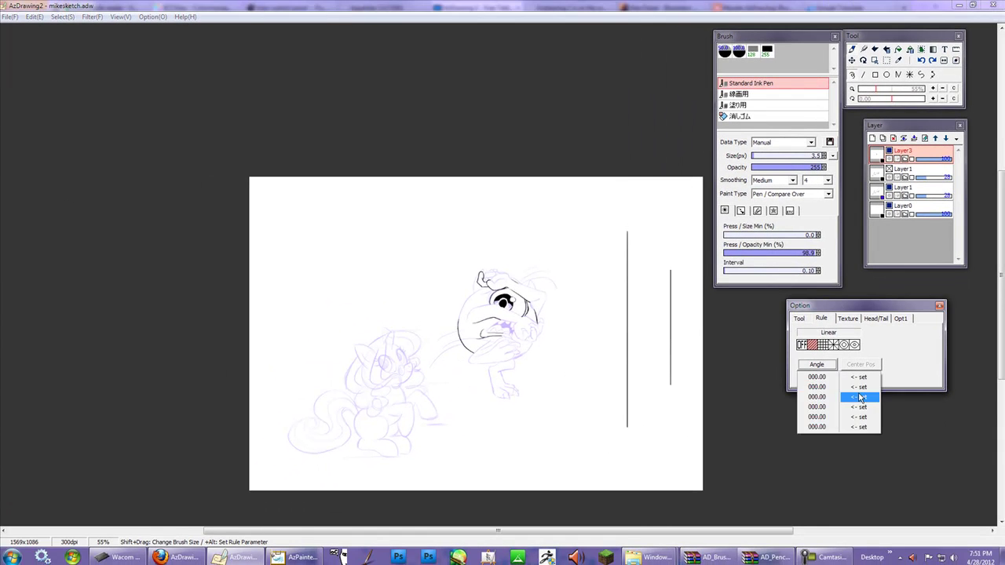
{"action": "left_click", "coordinate": [815, 377]}
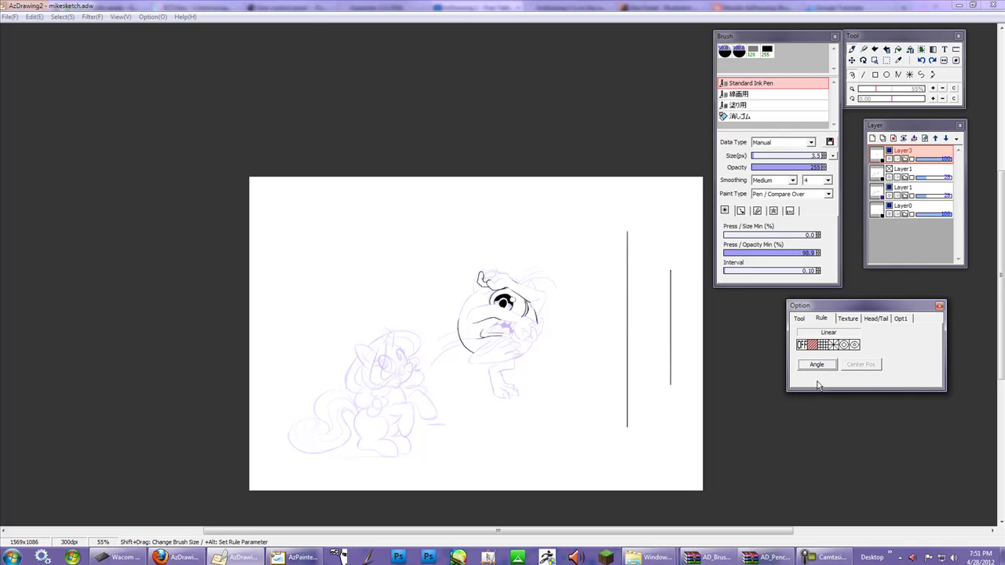
{"action": "left_click_drag", "start_coordinate": [687, 318], "coordinate": [686, 431]}
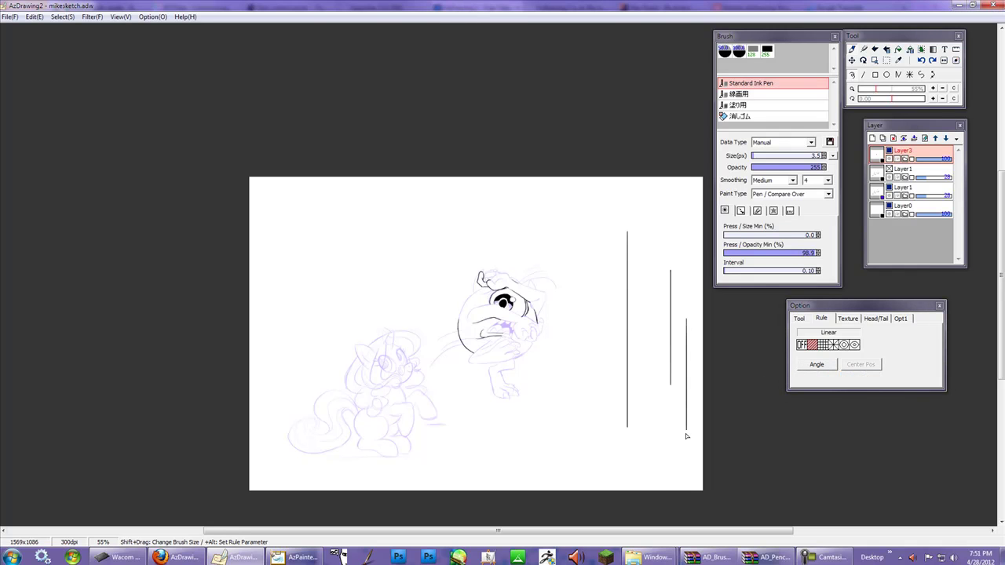
Set the rule's angle preset to 0, draw horizontal ruled lines, and undo the last
{"action": "left_click", "coordinate": [808, 365]}
{"action": "left_click", "coordinate": [818, 386]}
{"action": "mouse_move", "coordinate": [696, 369]}
{"action": "left_mouse_down"}
{"action": "mouse_move", "coordinate": [587, 369]}
{"action": "mouse_move", "coordinate": [603, 343]}
{"action": "mouse_move", "coordinate": [682, 342]}
{"action": "left_mouse_up"}
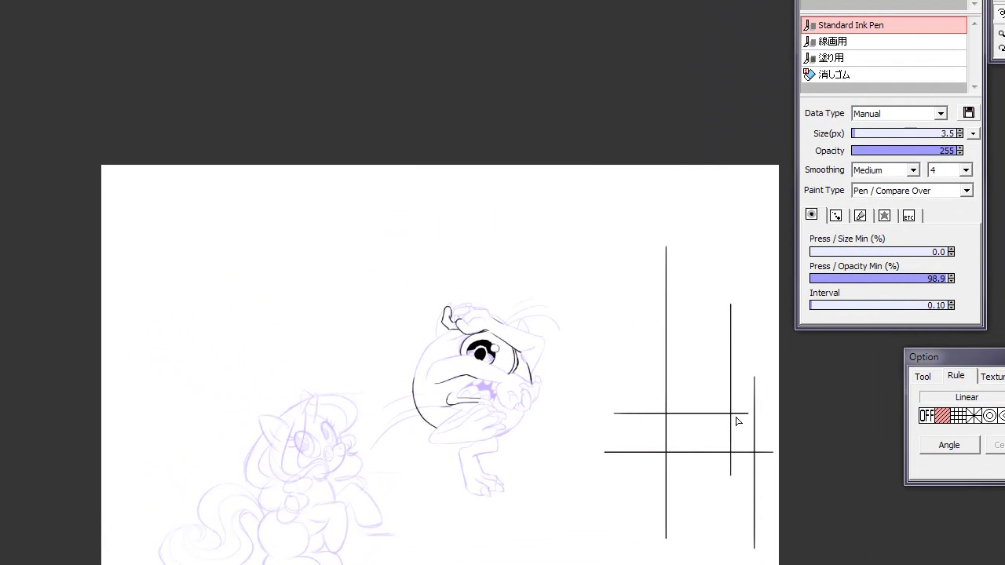
{"action": "left_click_drag", "start_coordinate": [773, 373], "coordinate": [643, 382]}
{"action": "left_click_drag", "start_coordinate": [620, 343], "coordinate": [772, 343]}
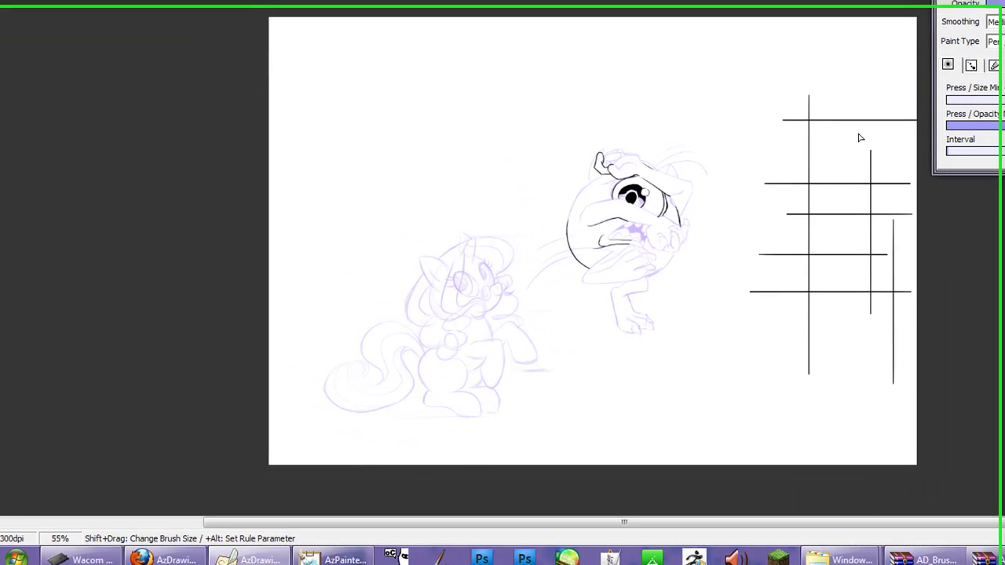
{"action": "left_click_drag", "start_coordinate": [779, 252], "coordinate": [511, 252]}
{"action": "mouse_move", "coordinate": [875, 71]}
{"action": "left_mouse_down"}
{"action": "mouse_move", "coordinate": [689, 79]}
{"action": "mouse_move", "coordinate": [902, 71]}
{"action": "mouse_move", "coordinate": [903, 47]}
{"action": "left_mouse_up"}
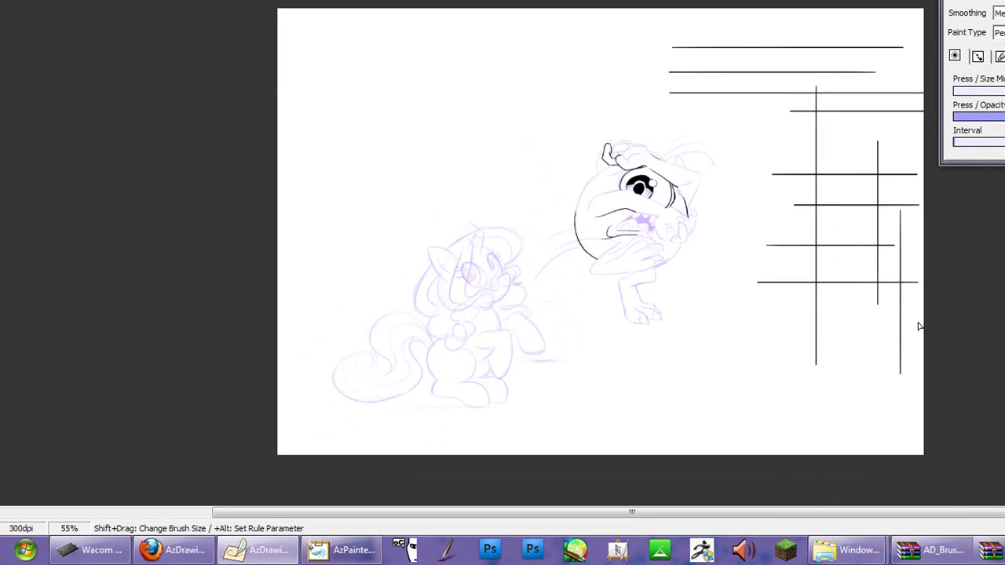
{"action": "key", "text": "ctrl+z"}
{"action": "key", "text": "ctrl+z"}
{"action": "key", "text": "ctrl+z"}
{"action": "key", "text": "ctrl+z"}
{"action": "key", "text": "ctrl+z"}
{"action": "key", "text": "ctrl+z"}
{"action": "key", "text": "ctrl+z"}
{"action": "key", "text": "ctrl+z"}
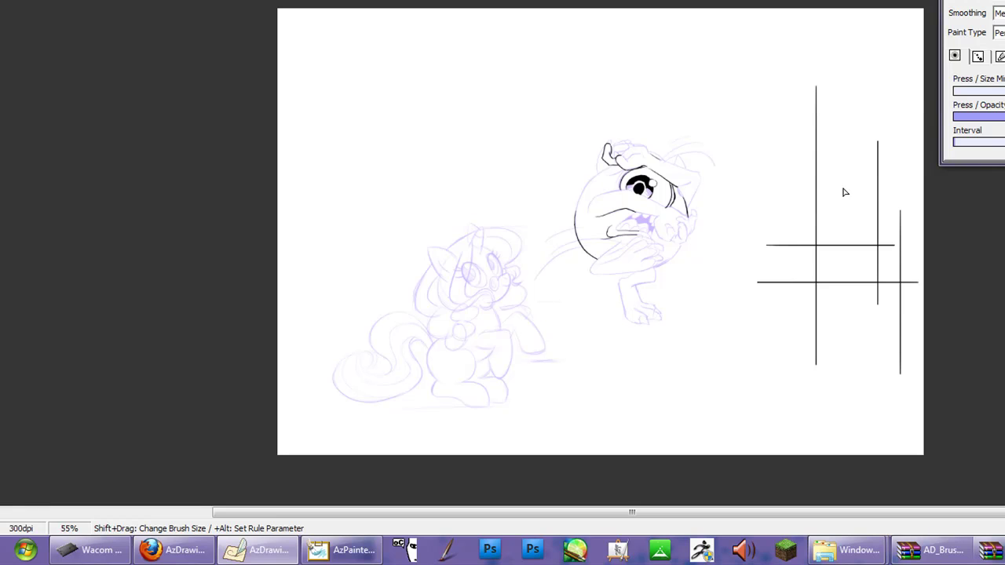
Undo the vertical test lines and zoom to 300% on the pony's hooves
{"action": "key", "text": "ctrl+z"}
{"action": "key", "text": "ctrl+z"}
{"action": "key", "text": "ctrl+z"}
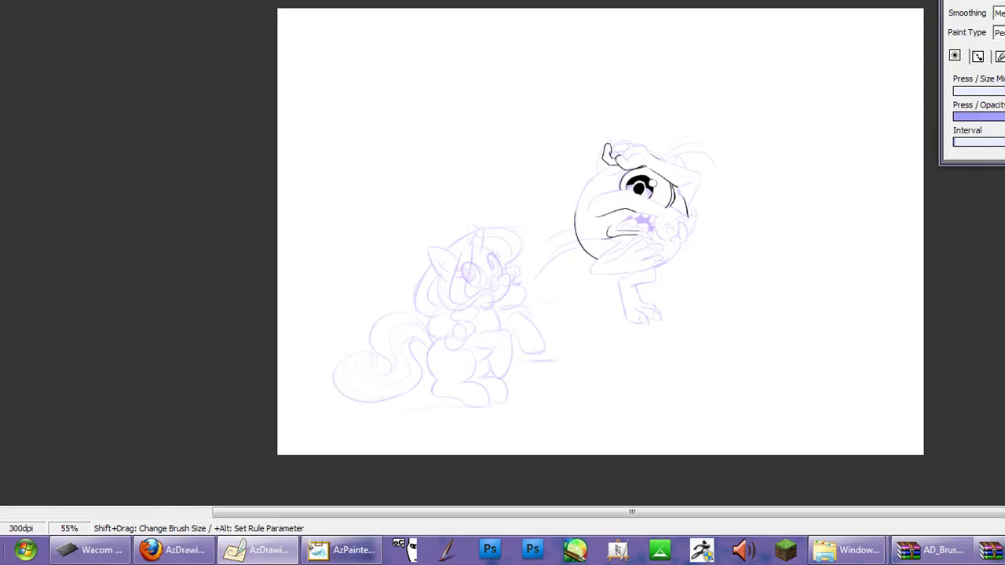
{"action": "scroll", "coordinate": [399, 456], "scroll_direction": "up", "scroll_amount": 3}
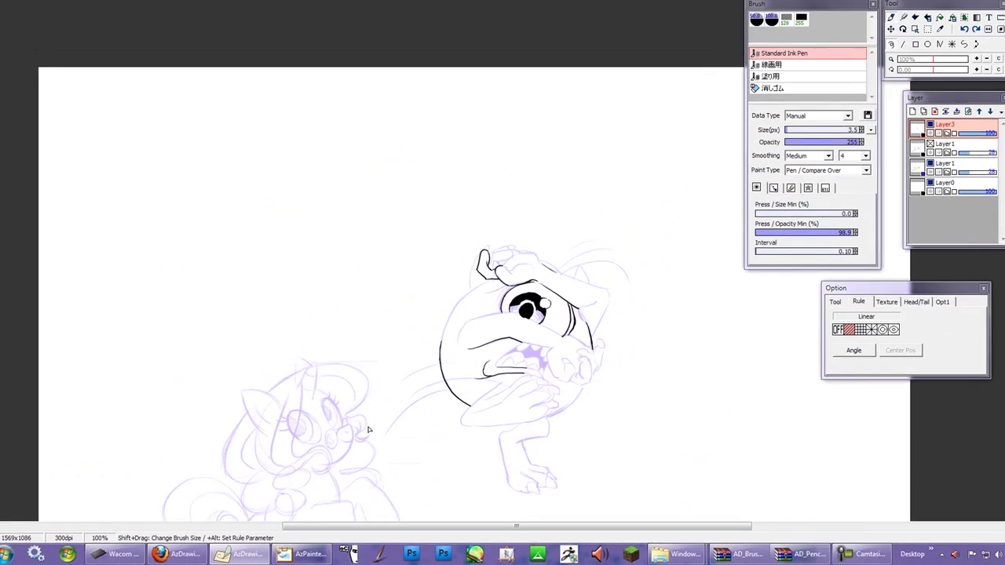
{"action": "scroll", "coordinate": [367, 430], "scroll_direction": "down", "scroll_amount": 1}
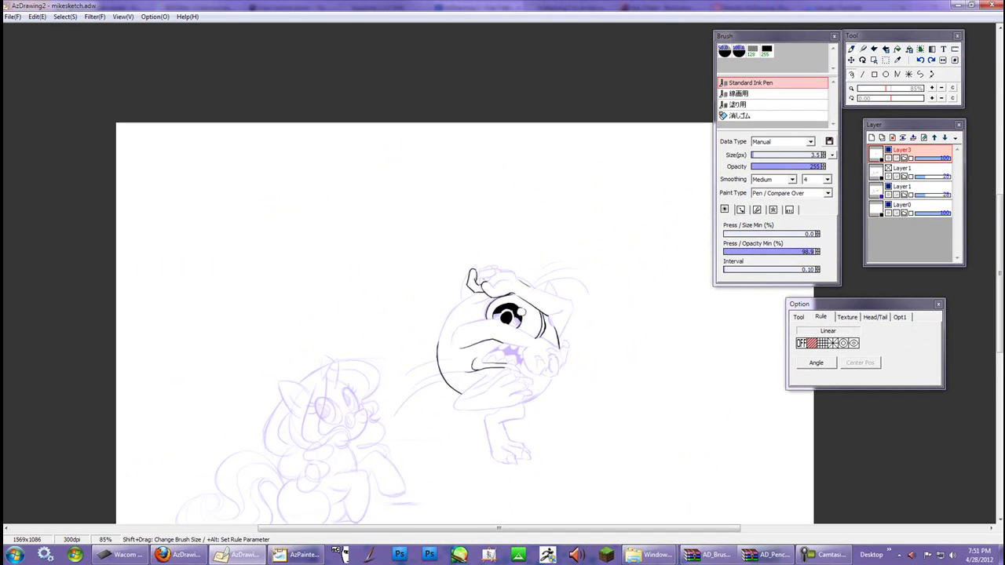
{"action": "mouse_move", "coordinate": [511, 314]}
{"action": "left_mouse_down"}
{"action": "mouse_move", "coordinate": [427, 202]}
{"action": "mouse_move", "coordinate": [510, 216]}
{"action": "mouse_move", "coordinate": [542, 102]}
{"action": "left_mouse_up"}
{"action": "left_click_drag", "start_coordinate": [505, 178], "coordinate": [468, 205]}
{"action": "scroll", "coordinate": [345, 321], "scroll_direction": "down", "scroll_amount": 3}
{"action": "scroll", "coordinate": [341, 314], "scroll_direction": "up", "scroll_amount": 4}
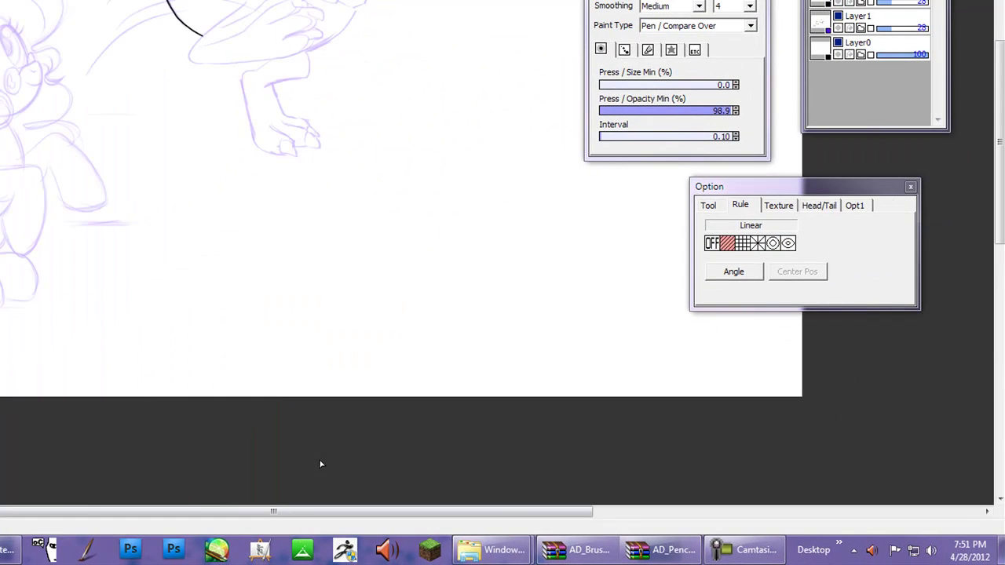
{"action": "scroll", "coordinate": [222, 390], "scroll_direction": "up", "scroll_amount": 2}
{"action": "mouse_move", "coordinate": [269, 511]}
{"action": "left_mouse_down"}
{"action": "mouse_move", "coordinate": [102, 503]}
{"action": "mouse_move", "coordinate": [159, 437]}
{"action": "mouse_move", "coordinate": [47, 408]}
{"action": "mouse_move", "coordinate": [8, 94]}
{"action": "left_mouse_up"}
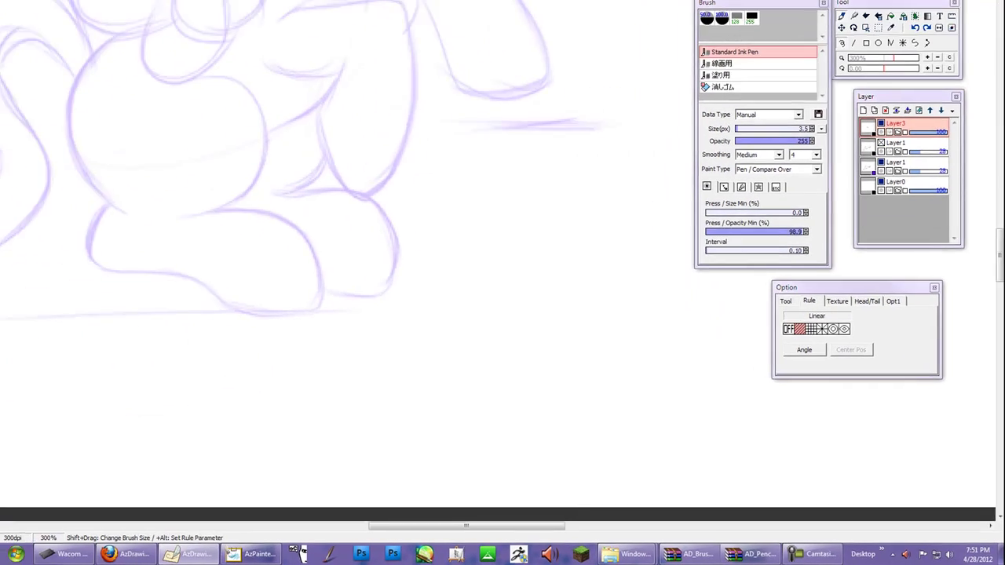
{"action": "scroll", "coordinate": [96, 306], "scroll_direction": "down", "scroll_amount": 2}
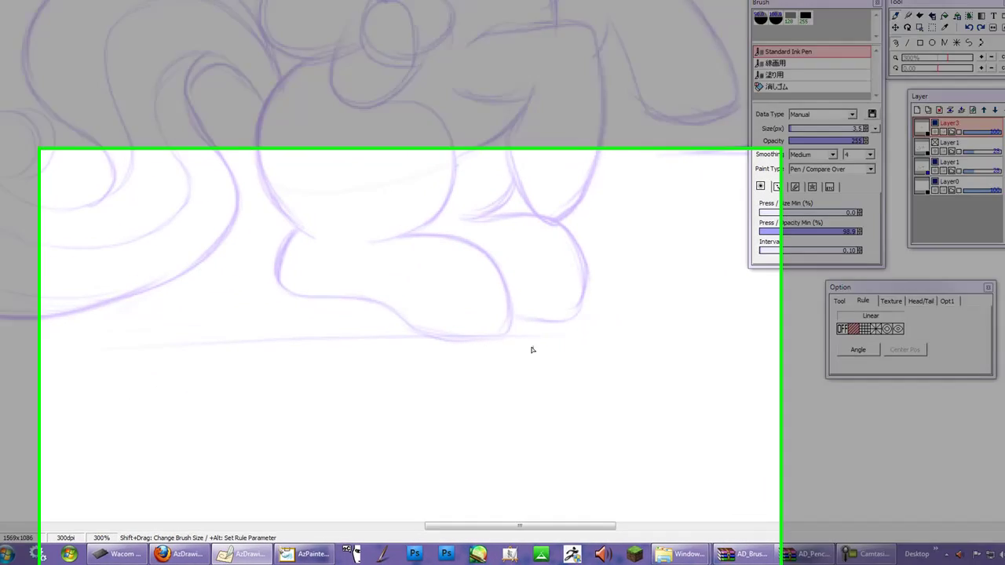
Ink straight ruled ground lines under the hooves, undoing one bad stroke, then zoom back to 55%
{"action": "left_click_drag", "start_coordinate": [509, 361], "coordinate": [66, 365]}
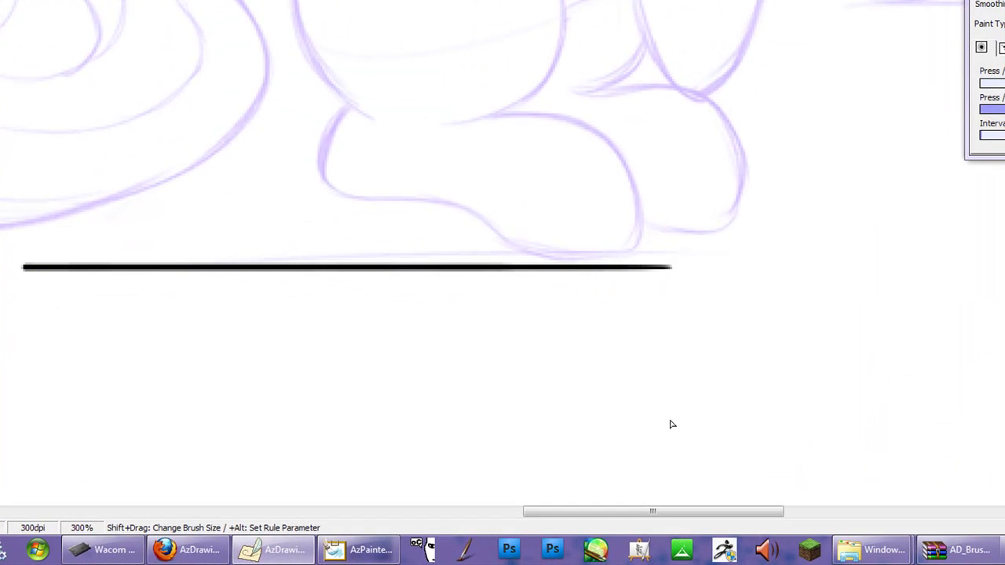
{"action": "left_click_drag", "start_coordinate": [755, 264], "coordinate": [291, 265]}
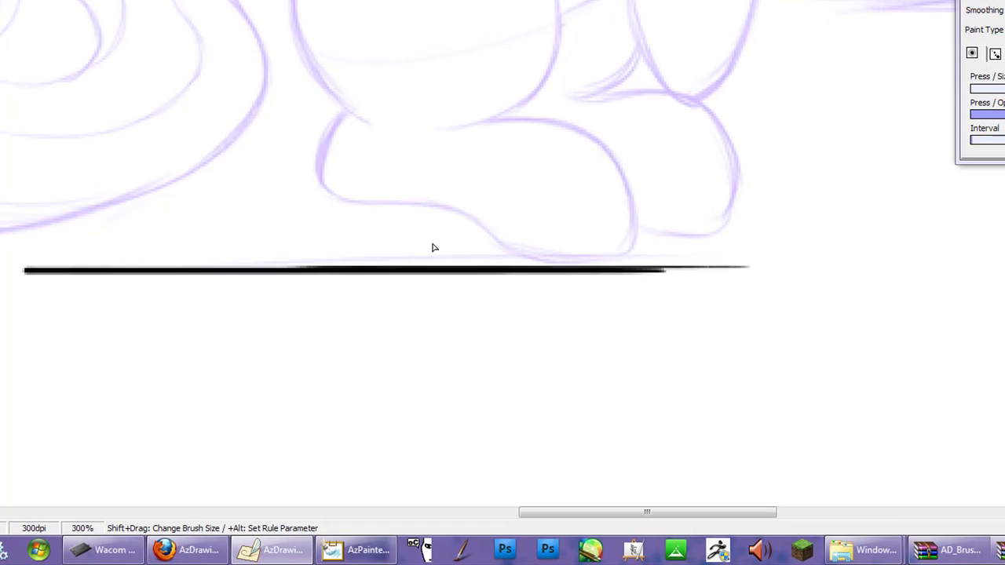
{"action": "key", "text": "ctrl+z"}
{"action": "key", "text": "ctrl+z"}
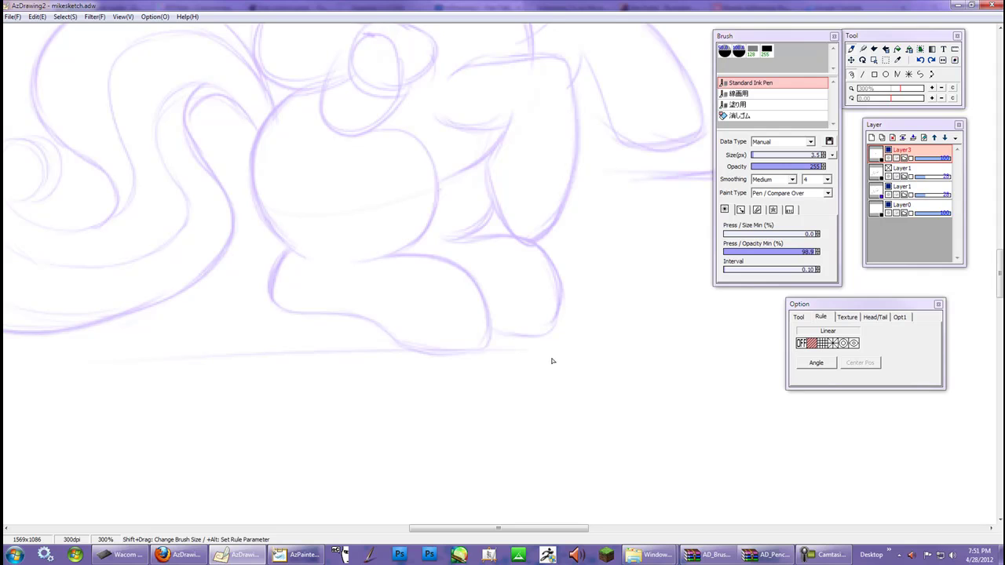
{"action": "left_click_drag", "start_coordinate": [528, 363], "coordinate": [54, 361]}
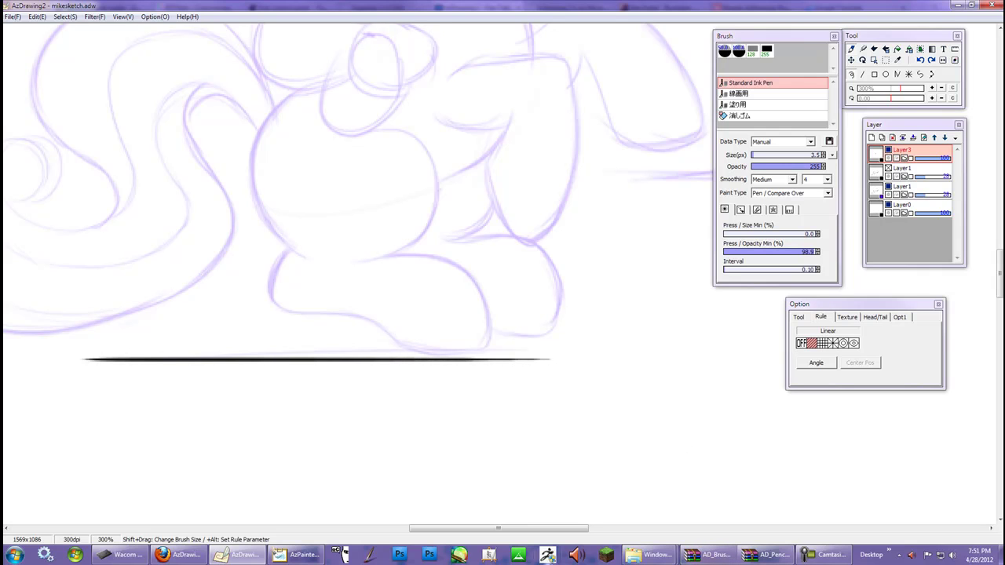
{"action": "left_click_drag", "start_coordinate": [564, 527], "coordinate": [606, 525]}
{"action": "left_click_drag", "start_coordinate": [503, 179], "coordinate": [370, 176]}
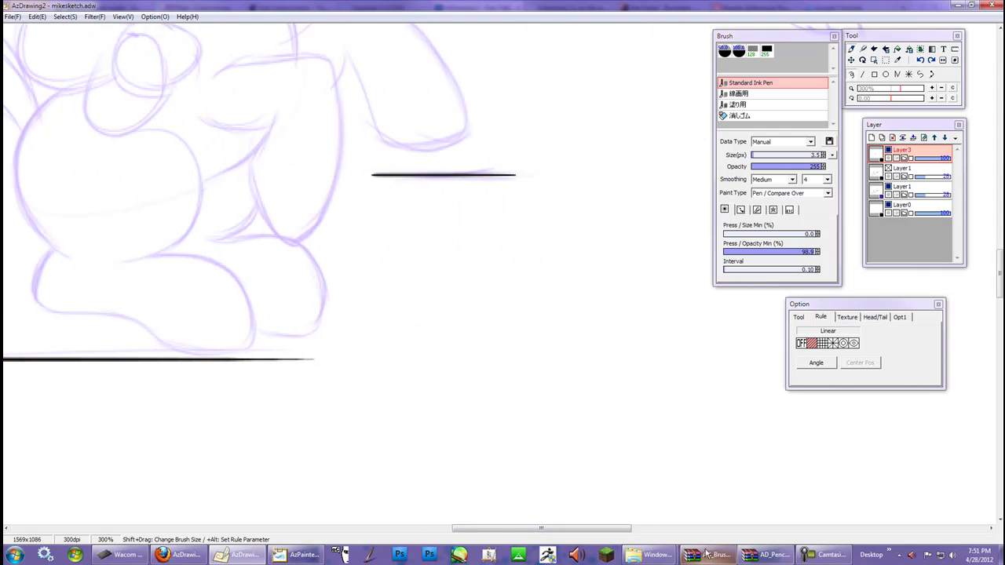
{"action": "scroll", "coordinate": [606, 353], "scroll_direction": "down", "scroll_amount": 2}
{"action": "scroll", "coordinate": [607, 353], "scroll_direction": "down", "scroll_amount": 1}
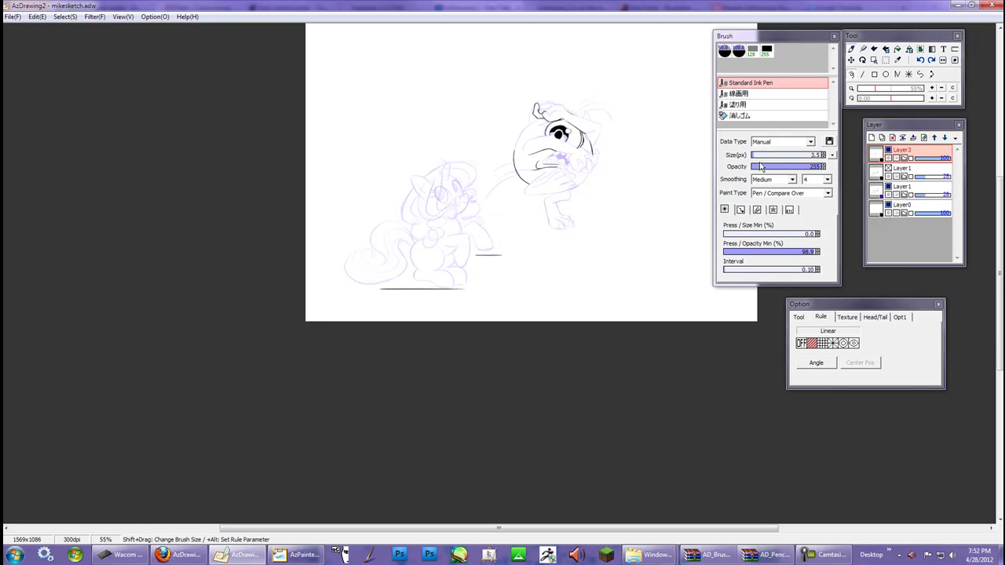
Try Radial-ruled diagonal speed lines right of the sketch, then undo them
{"action": "left_click", "coordinate": [834, 345]}
{"action": "left_click_drag", "start_coordinate": [629, 223], "coordinate": [672, 253]}
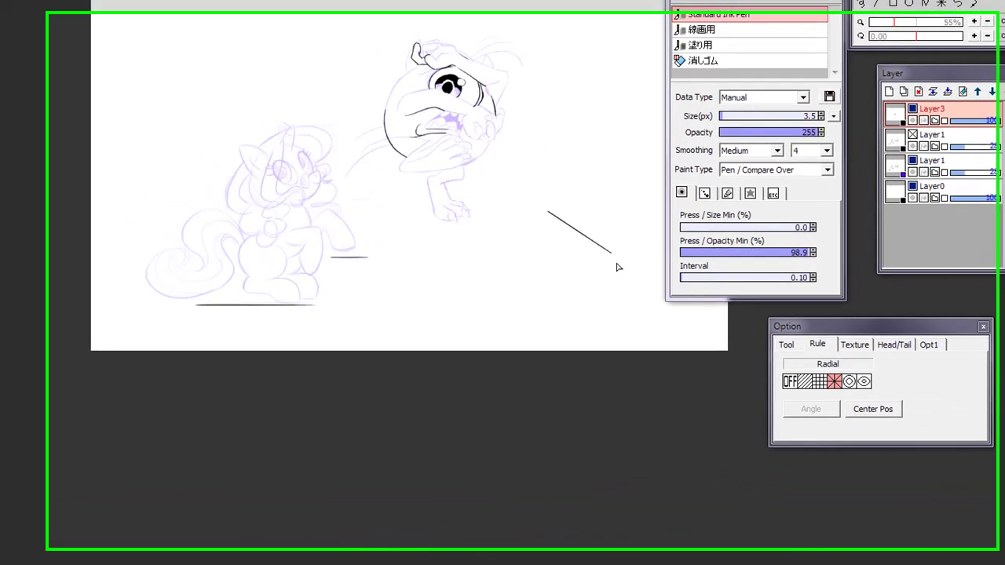
{"action": "left_click_drag", "start_coordinate": [551, 226], "coordinate": [628, 277]}
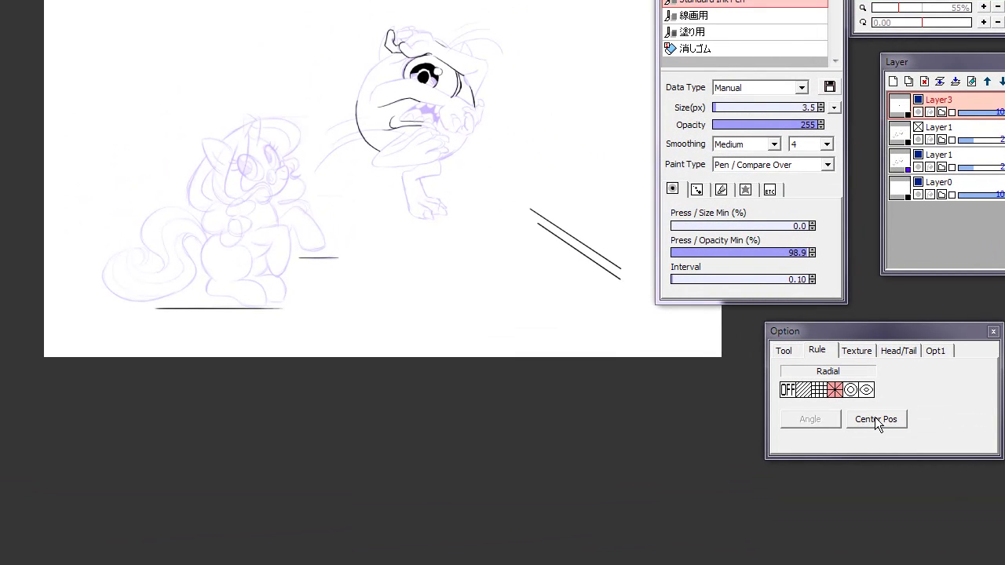
{"action": "left_click", "coordinate": [877, 420]}
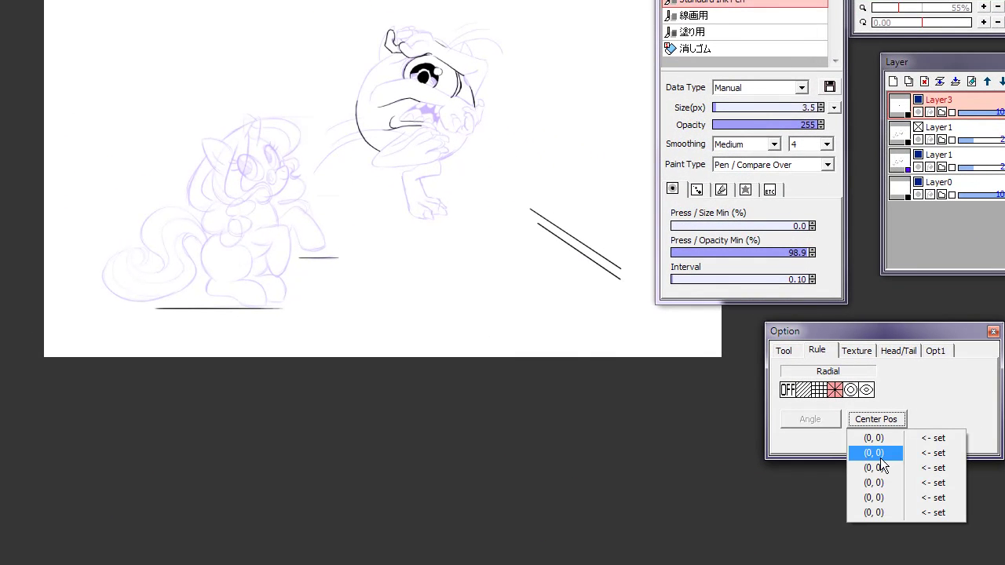
{"action": "left_click", "coordinate": [934, 439]}
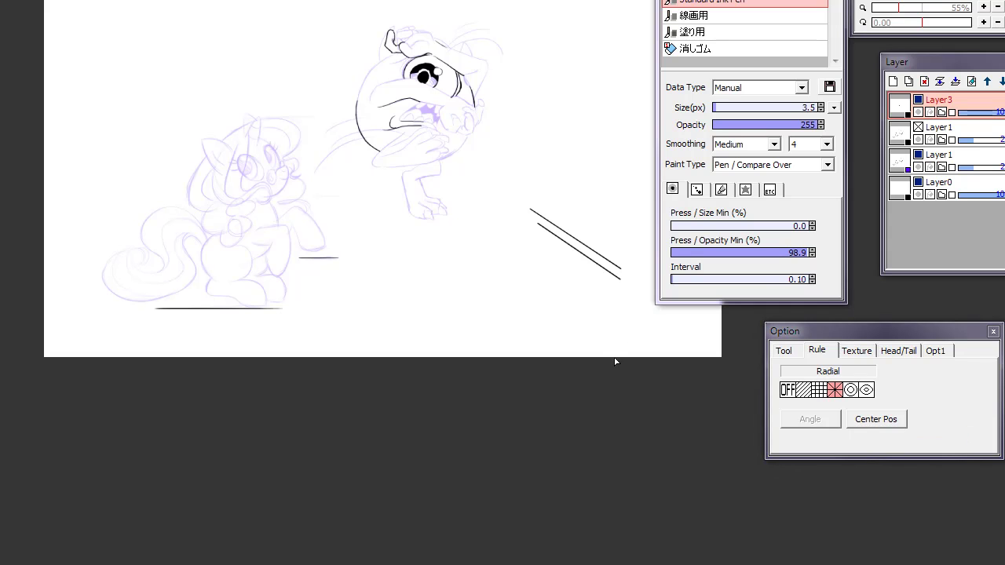
{"action": "left_click_drag", "start_coordinate": [591, 297], "coordinate": [630, 213]}
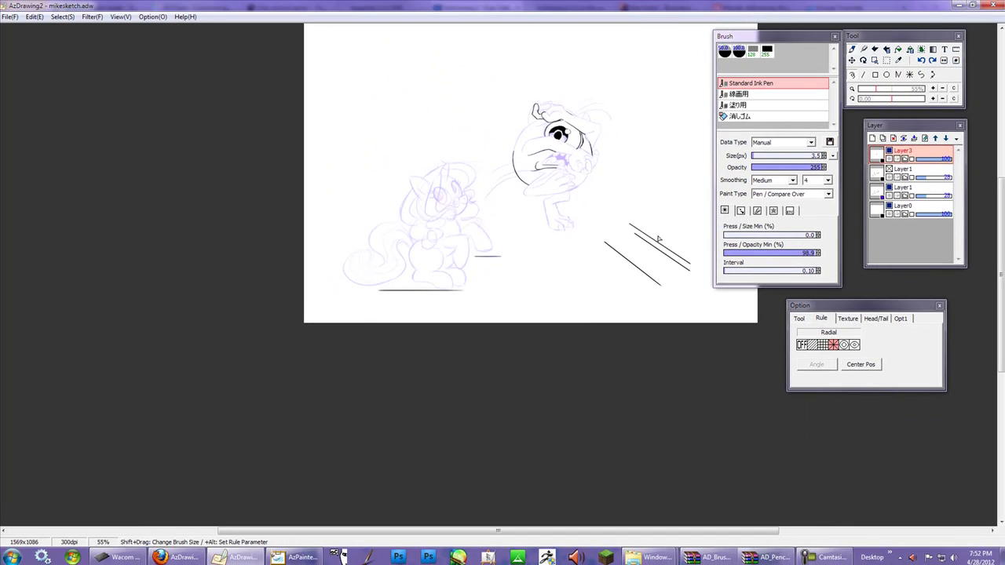
{"action": "left_click_drag", "start_coordinate": [599, 237], "coordinate": [557, 283]}
{"action": "key", "text": "ctrl+z"}
{"action": "key", "text": "ctrl+z"}
{"action": "key", "text": "ctrl+z"}
{"action": "key", "text": "ctrl+z"}
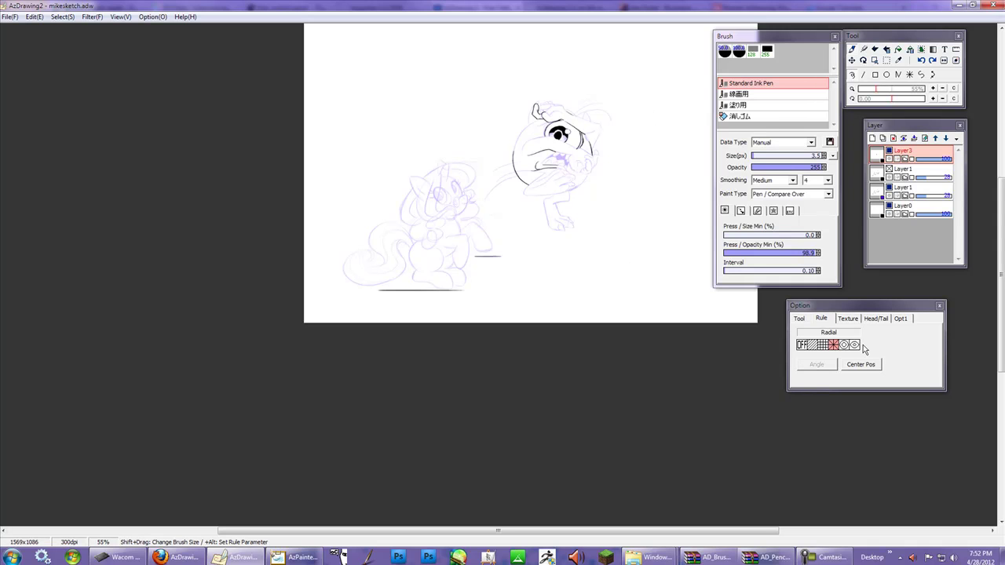
Switch the ruler to Concentric and draw five curved speed lines right of the character
{"action": "left_click", "coordinate": [844, 345]}
{"action": "left_click_drag", "start_coordinate": [660, 214], "coordinate": [633, 250]}
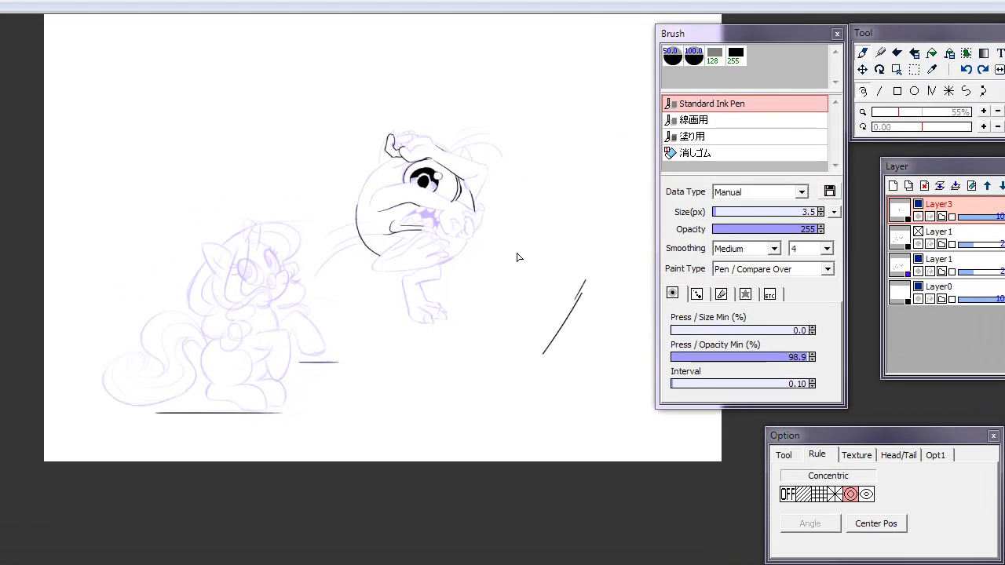
{"action": "left_click_drag", "start_coordinate": [673, 182], "coordinate": [616, 273]}
{"action": "left_click_drag", "start_coordinate": [575, 212], "coordinate": [441, 409]}
{"action": "left_click_drag", "start_coordinate": [548, 194], "coordinate": [427, 376]}
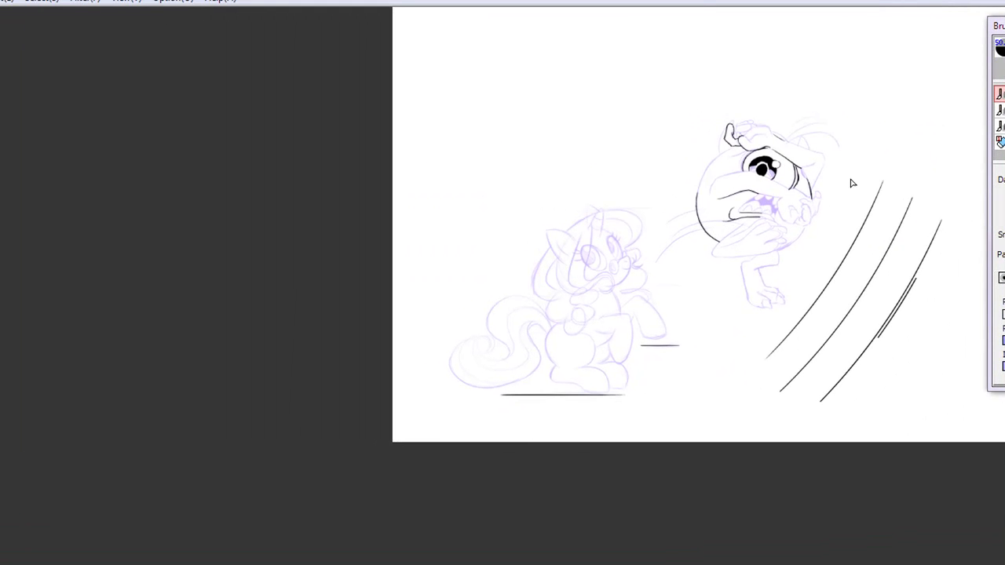
{"action": "mouse_move", "coordinate": [866, 175]}
{"action": "left_mouse_down"}
{"action": "mouse_move", "coordinate": [837, 235]}
{"action": "mouse_move", "coordinate": [782, 315]}
{"action": "left_mouse_up"}
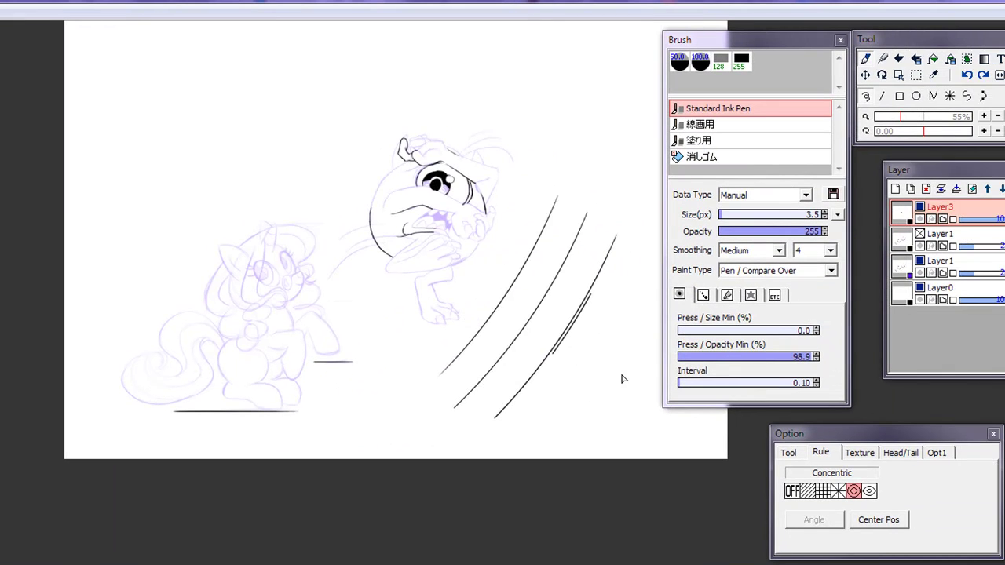
Undo the curved lines, draw four parallel test speed lines, then undo those too
{"action": "key", "text": "ctrl+z"}
{"action": "key", "text": "ctrl+z"}
{"action": "key", "text": "ctrl+z"}
{"action": "key", "text": "ctrl+z"}
{"action": "mouse_move", "coordinate": [636, 299]}
{"action": "left_mouse_down"}
{"action": "mouse_move", "coordinate": [540, 437]}
{"action": "mouse_move", "coordinate": [550, 411]}
{"action": "left_mouse_up"}
{"action": "mouse_move", "coordinate": [602, 279]}
{"action": "left_mouse_down"}
{"action": "mouse_move", "coordinate": [519, 401]}
{"action": "mouse_move", "coordinate": [515, 361]}
{"action": "left_mouse_up"}
{"action": "left_click_drag", "start_coordinate": [562, 273], "coordinate": [504, 361]}
{"action": "left_click_drag", "start_coordinate": [556, 271], "coordinate": [493, 363]}
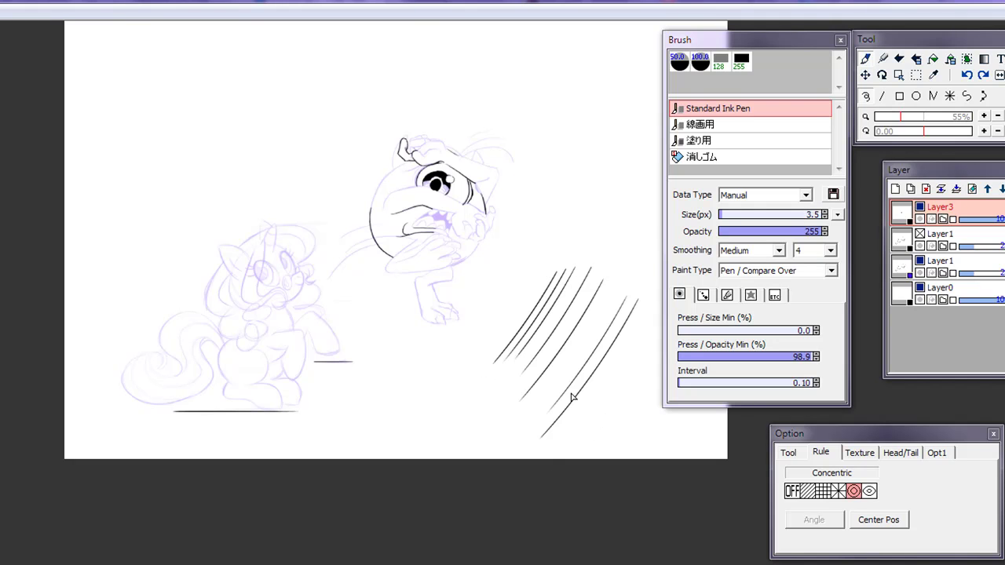
{"action": "key", "text": "ctrl+z"}
{"action": "key", "text": "ctrl+z"}
{"action": "key", "text": "ctrl+z"}
{"action": "key", "text": "ctrl+z"}
{"action": "key", "text": "ctrl+z"}
{"action": "key", "text": "ctrl+z"}
{"action": "key", "text": "ctrl+z"}
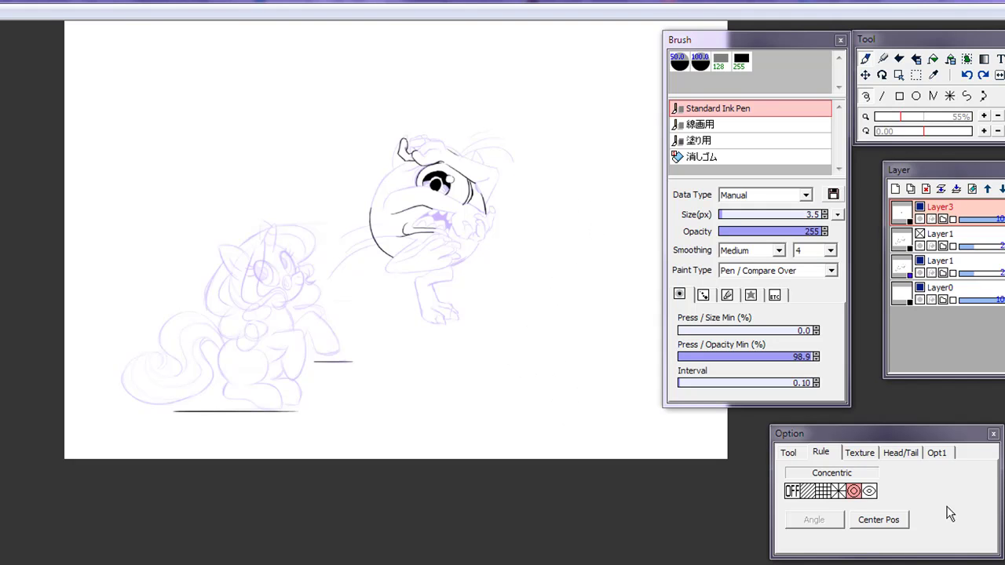
Set the ruler to Elliptical, draw three test curved strokes, then undo them
{"action": "left_click", "coordinate": [869, 490]}
{"action": "mouse_move", "coordinate": [589, 280]}
{"action": "left_mouse_down"}
{"action": "mouse_move", "coordinate": [500, 404]}
{"action": "mouse_move", "coordinate": [578, 243]}
{"action": "mouse_move", "coordinate": [476, 393]}
{"action": "mouse_move", "coordinate": [562, 289]}
{"action": "left_mouse_up"}
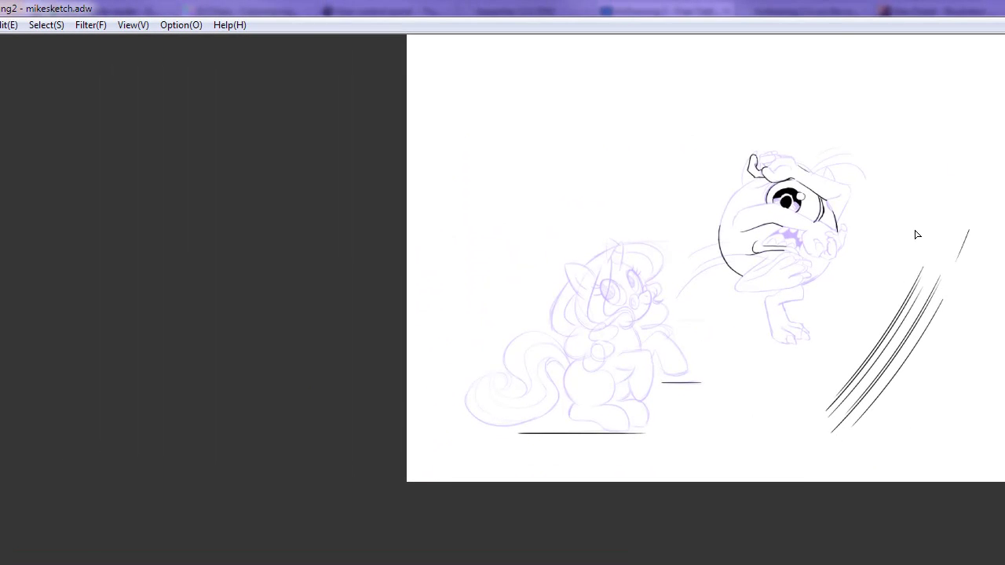
{"action": "mouse_move", "coordinate": [697, 218]}
{"action": "left_mouse_down"}
{"action": "mouse_move", "coordinate": [648, 387]}
{"action": "mouse_move", "coordinate": [634, 364]}
{"action": "left_mouse_up"}
{"action": "left_click_drag", "start_coordinate": [744, 246], "coordinate": [707, 291]}
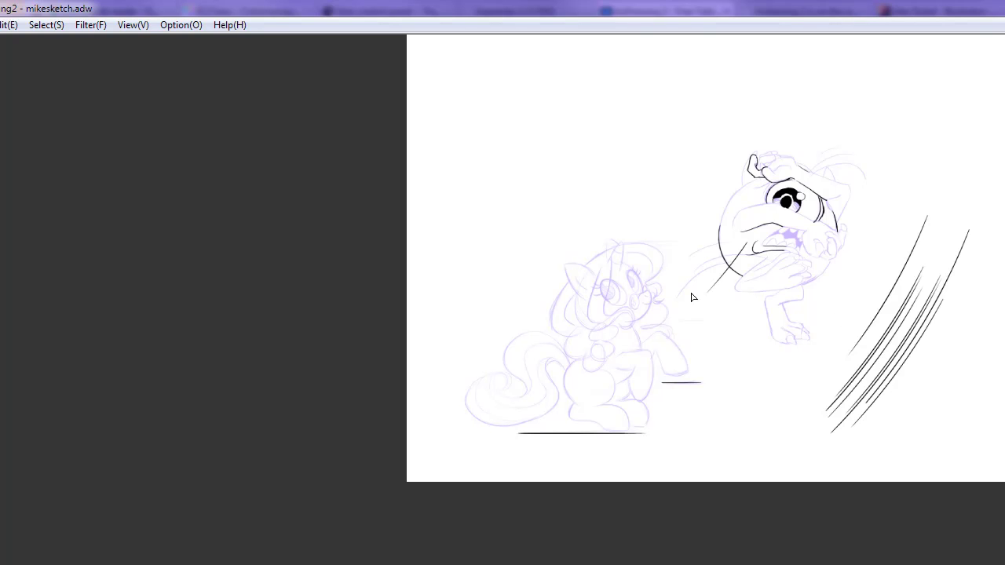
{"action": "key", "text": "ctrl+z"}
{"action": "key", "text": "ctrl+z"}
{"action": "key", "text": "ctrl+z"}
{"action": "key", "text": "ctrl+z"}
{"action": "key", "text": "ctrl+z"}
{"action": "key", "text": "ctrl+z"}
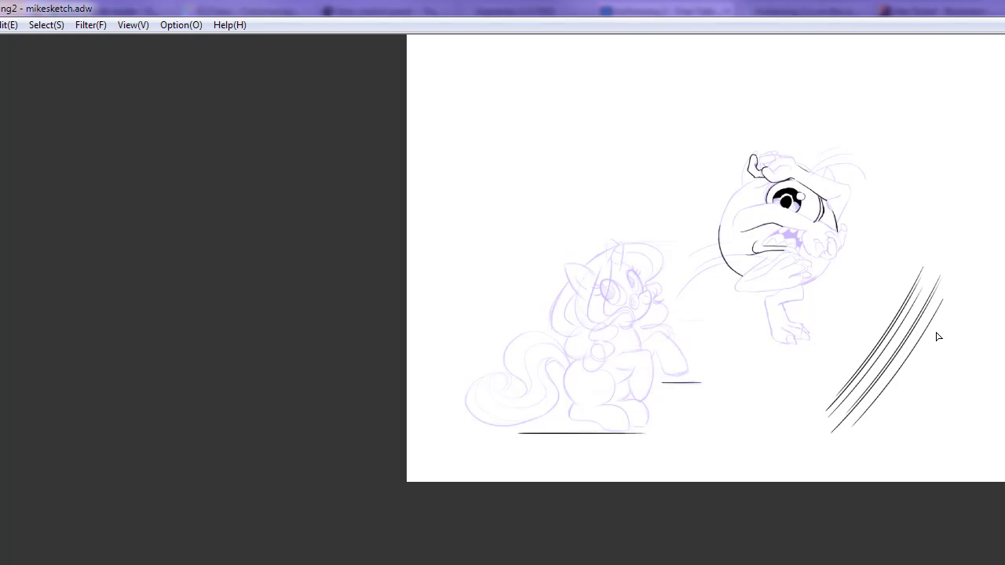
{"action": "key", "text": "ctrl+z"}
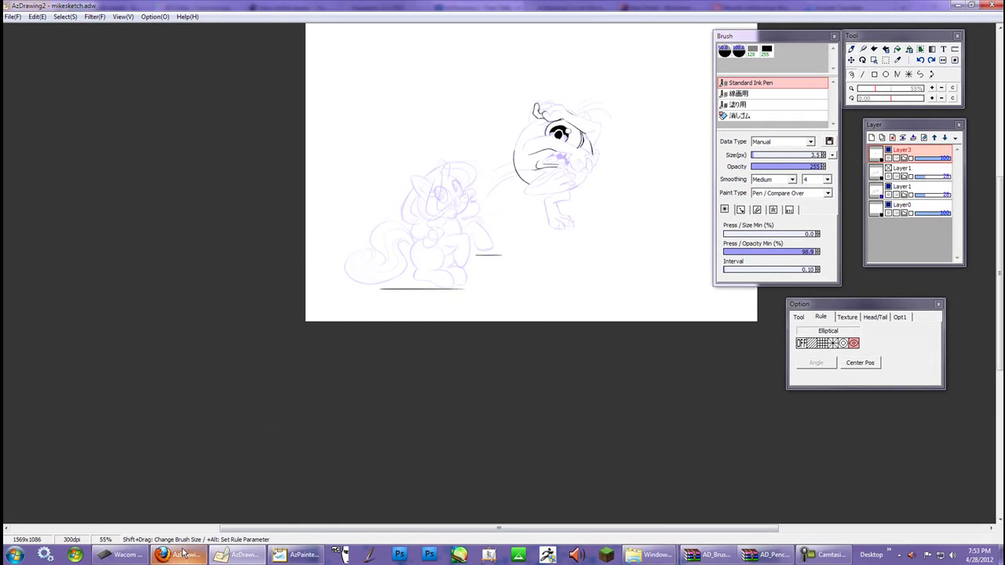
In Firefox, open the artist's blog tab on its AzDrawing label and scroll to the Mundo AzDrawing post
{"action": "left_click", "coordinate": [182, 555]}
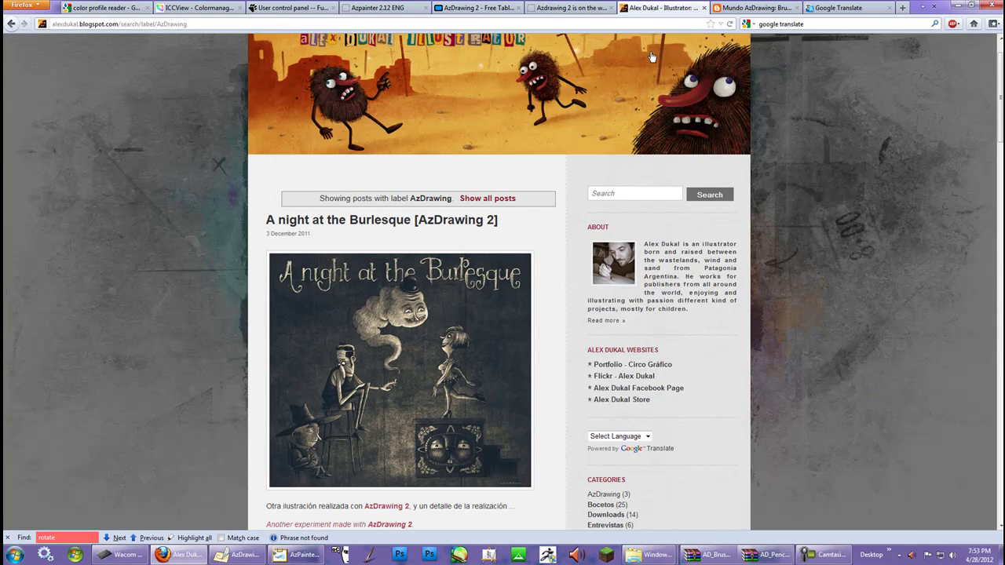
{"action": "left_click", "coordinate": [652, 8]}
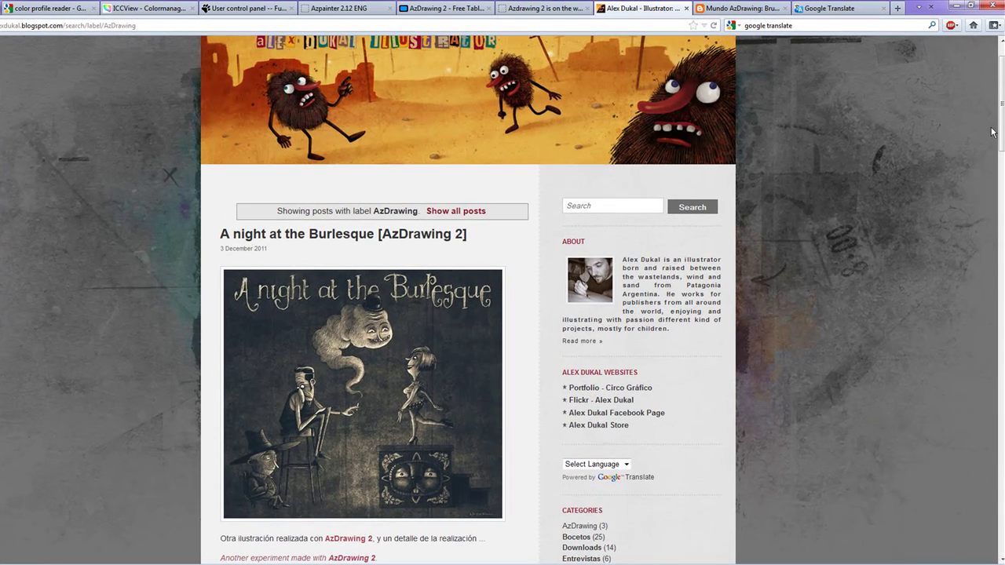
{"action": "left_click_drag", "start_coordinate": [1001, 135], "coordinate": [994, 229]}
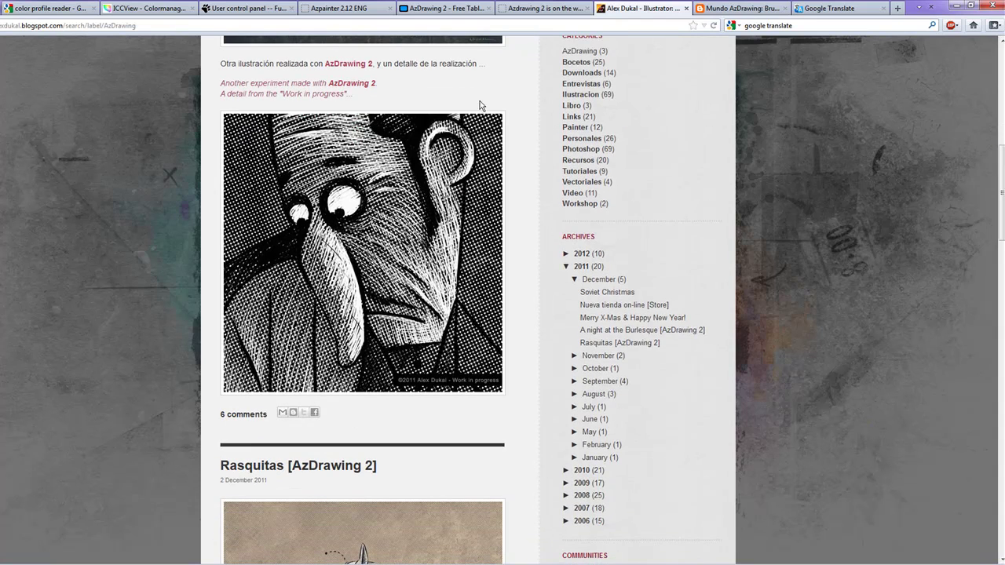
{"action": "left_click_drag", "start_coordinate": [994, 228], "coordinate": [991, 309]}
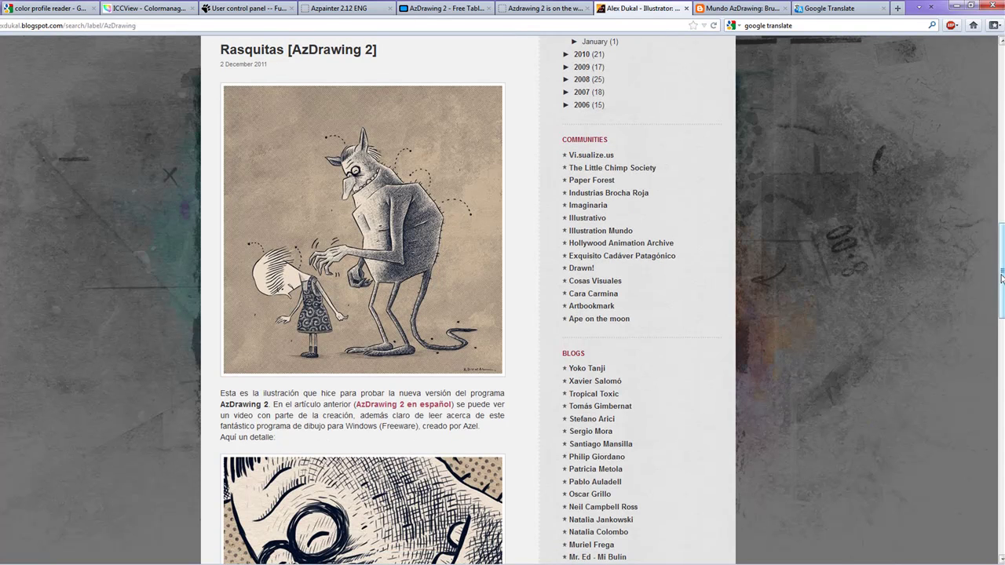
{"action": "left_click_drag", "start_coordinate": [1000, 280], "coordinate": [999, 343]}
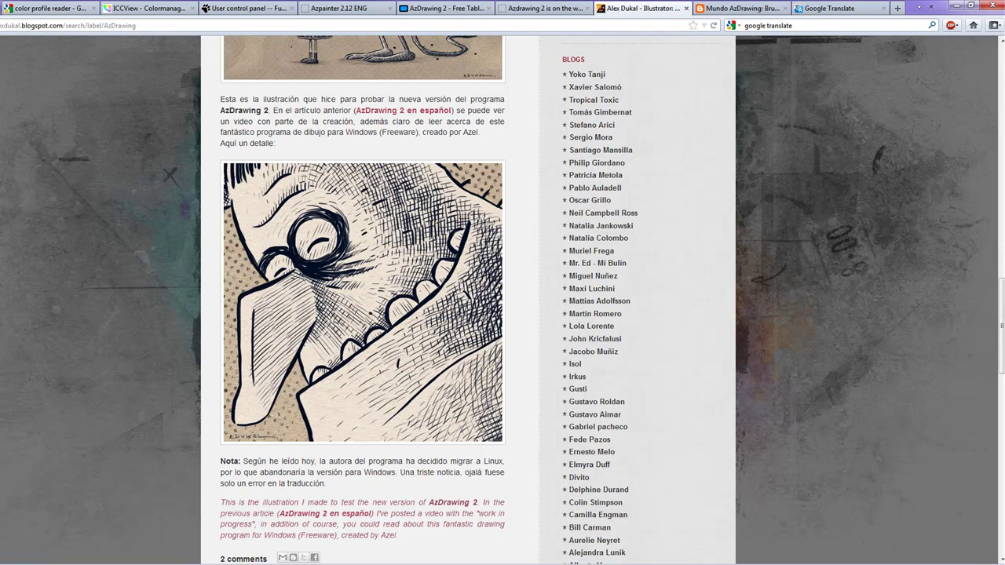
{"action": "scroll", "coordinate": [976, 329], "scroll_direction": "down", "scroll_amount": 6}
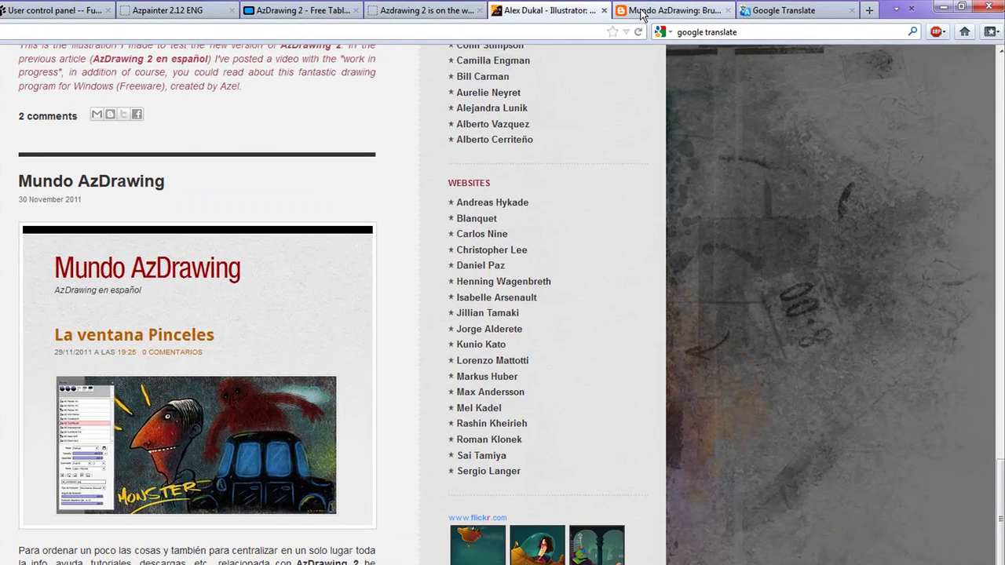
Open Mundo AzDrawing's Google Translate version and scroll to the AD Pencils install steps and AD_Pencils.zip link
{"action": "left_click", "coordinate": [642, 12]}
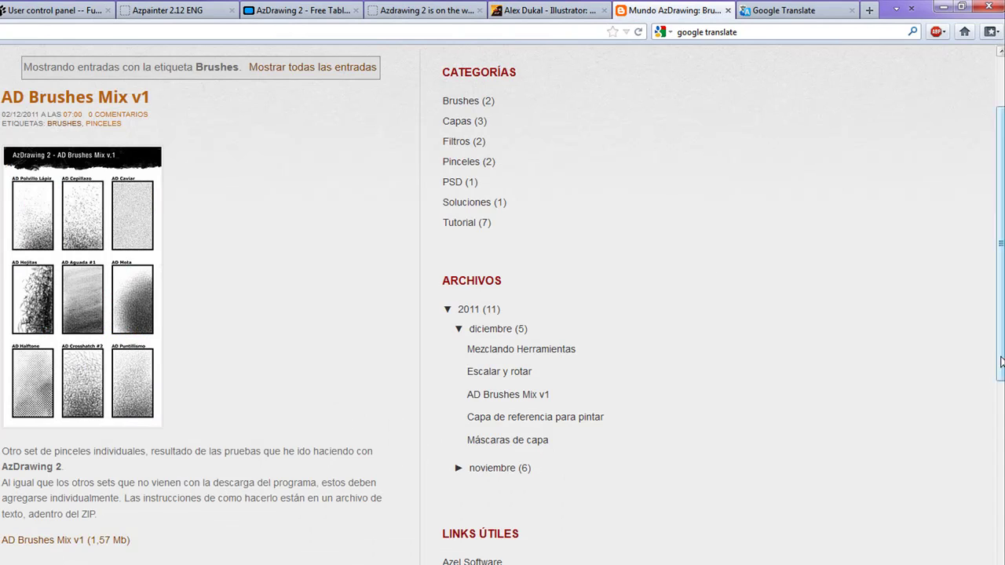
{"action": "mouse_move", "coordinate": [1000, 367]}
{"action": "left_mouse_down"}
{"action": "mouse_move", "coordinate": [999, 422]}
{"action": "mouse_move", "coordinate": [996, 325]}
{"action": "mouse_move", "coordinate": [969, 502]}
{"action": "mouse_move", "coordinate": [971, 337]}
{"action": "left_mouse_up"}
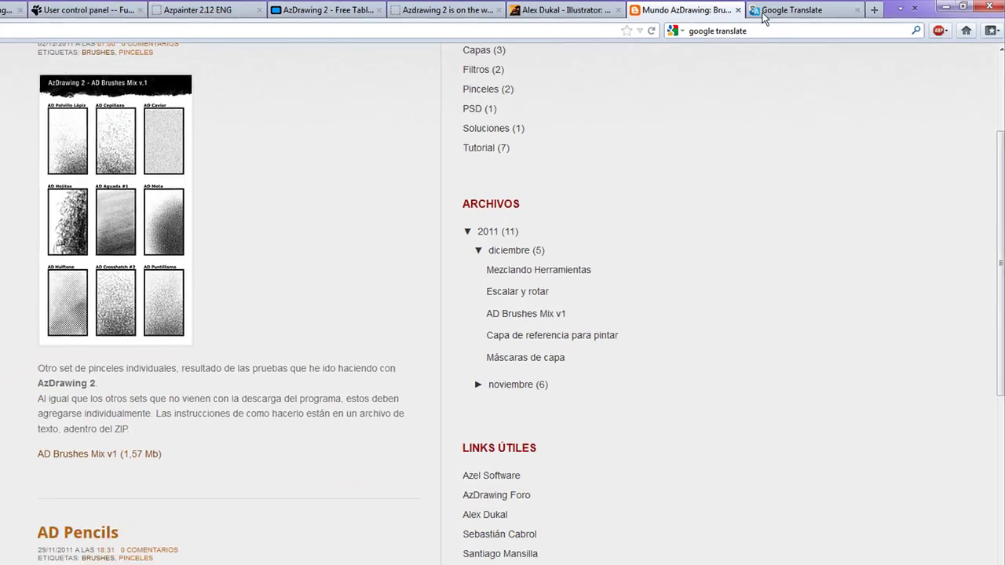
{"action": "left_click", "coordinate": [763, 17]}
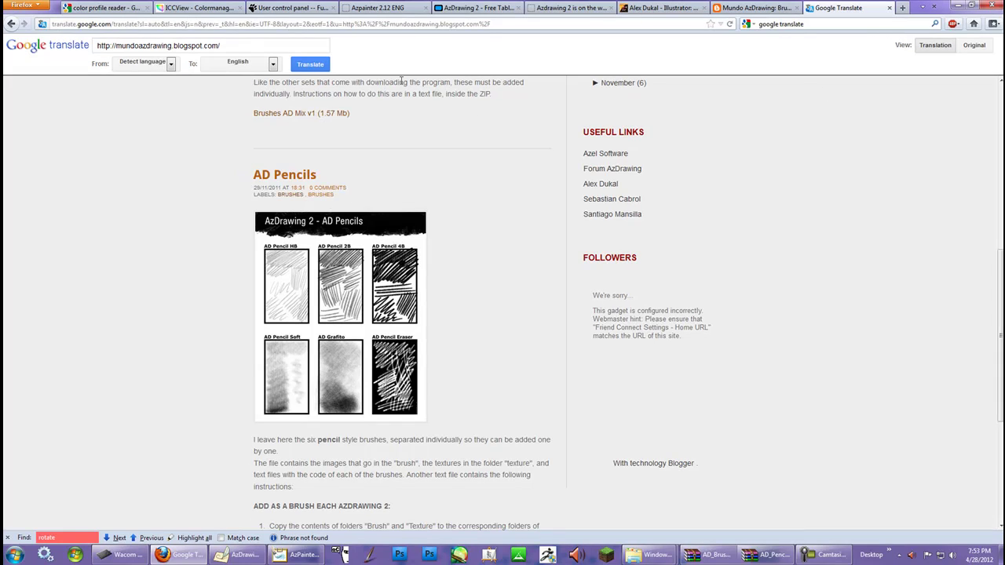
{"action": "mouse_move", "coordinate": [997, 281]}
{"action": "left_mouse_down"}
{"action": "mouse_move", "coordinate": [998, 366]}
{"action": "mouse_move", "coordinate": [995, 267]}
{"action": "left_mouse_up"}
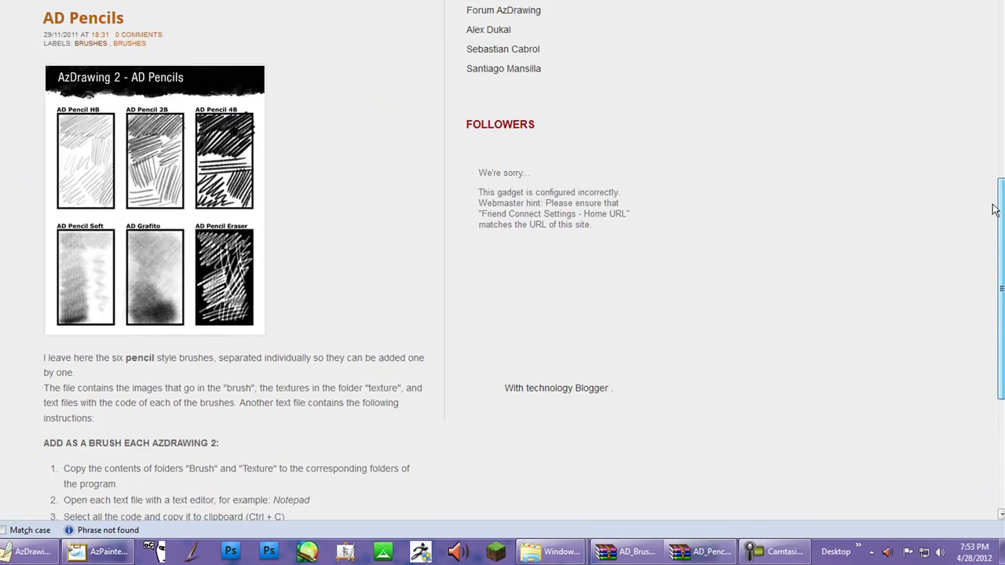
{"action": "mouse_move", "coordinate": [991, 203]}
{"action": "left_mouse_down"}
{"action": "mouse_move", "coordinate": [989, 31]}
{"action": "mouse_move", "coordinate": [986, 49]}
{"action": "left_mouse_up"}
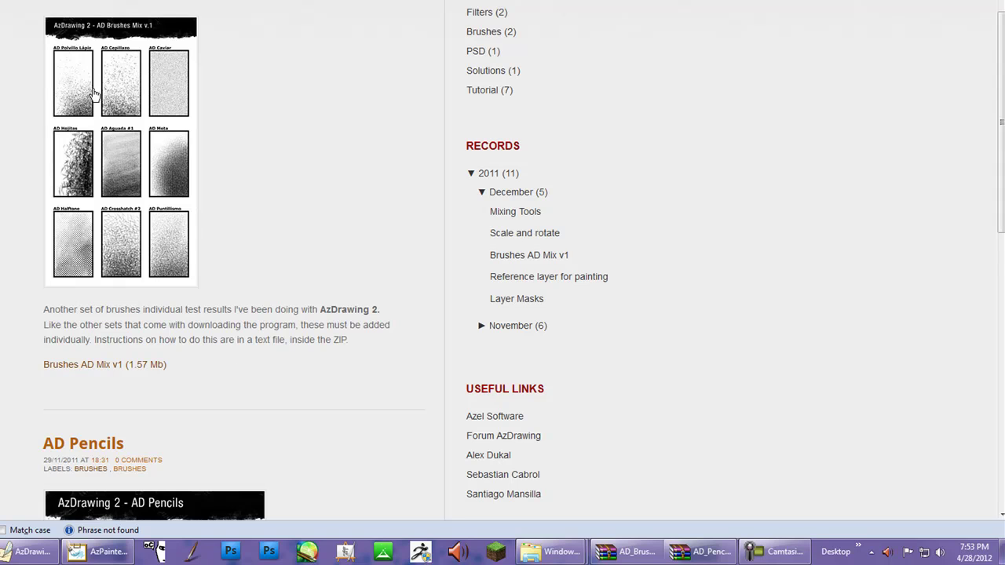
{"action": "scroll", "coordinate": [87, 83], "scroll_direction": "up", "scroll_amount": 2}
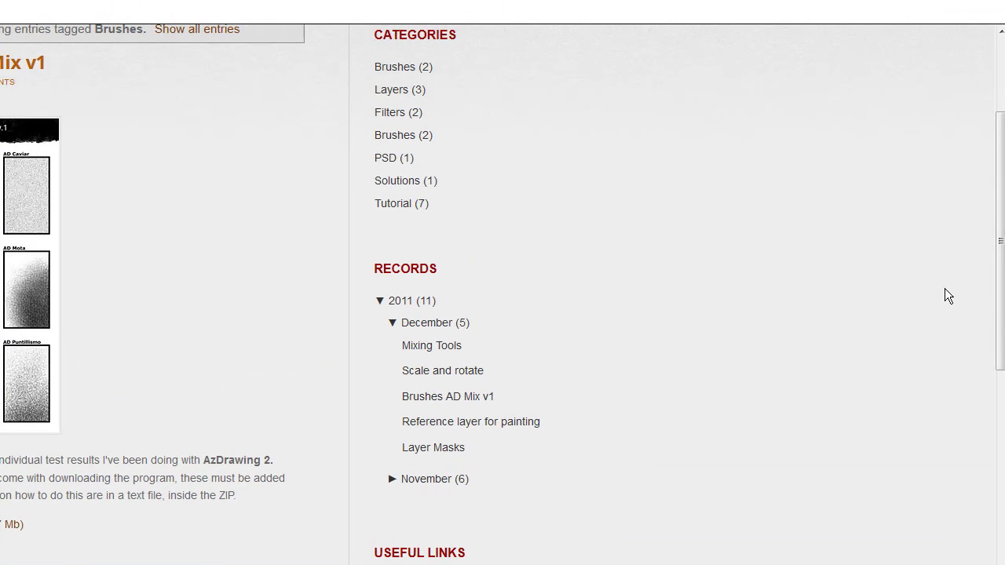
{"action": "left_click_drag", "start_coordinate": [1000, 336], "coordinate": [965, 545]}
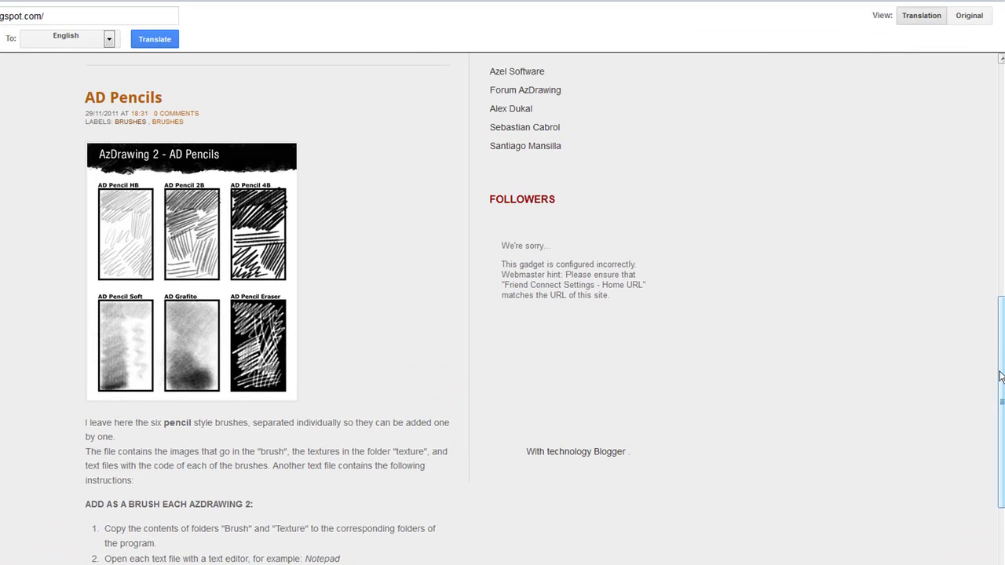
{"action": "scroll", "coordinate": [994, 440], "scroll_direction": "down", "scroll_amount": 3}
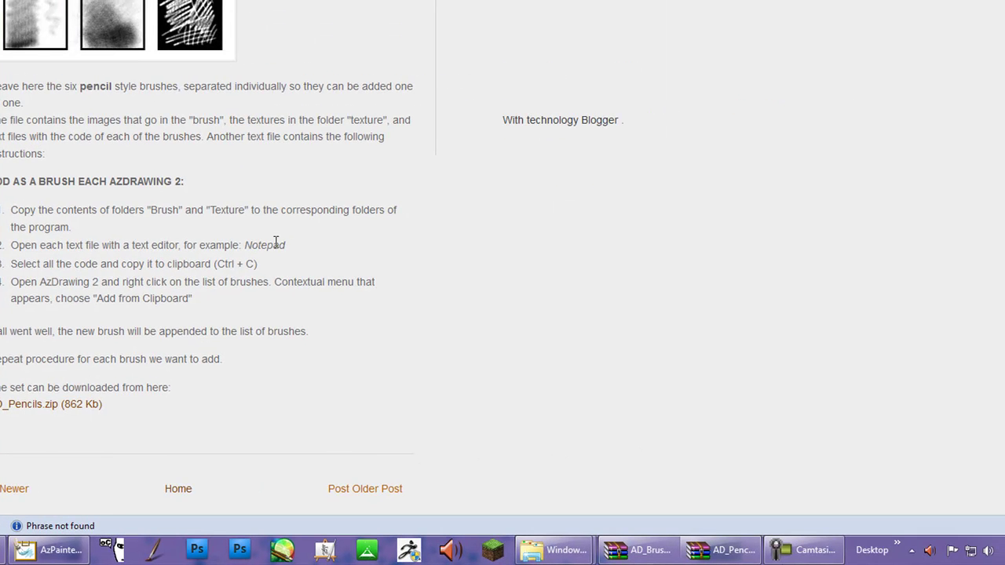
Open AD Pencil Soft.txt from AD_Pencils.zip's AD Pencils folder in Notepad and select its code
{"action": "left_click", "coordinate": [721, 549]}
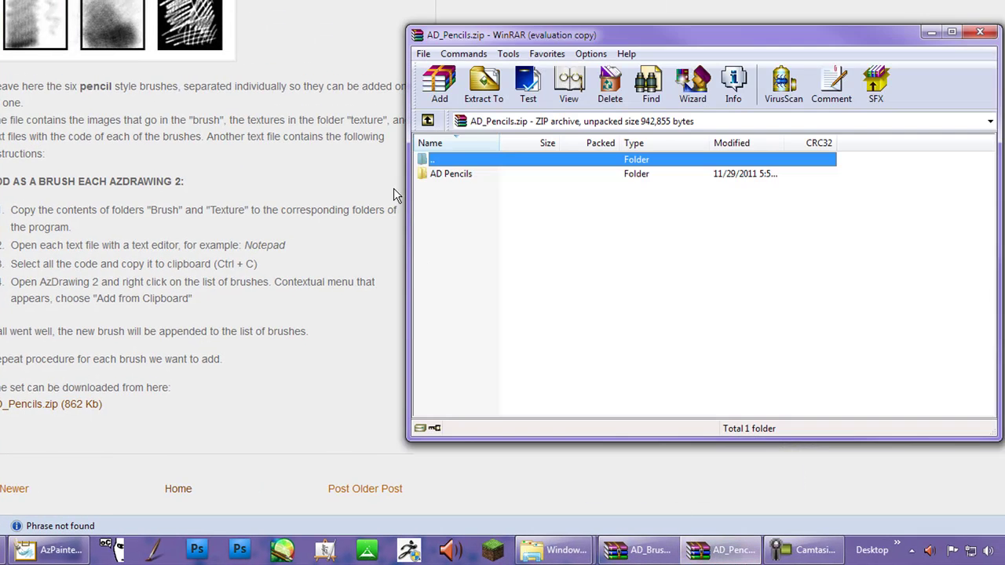
{"action": "double_click", "coordinate": [444, 173]}
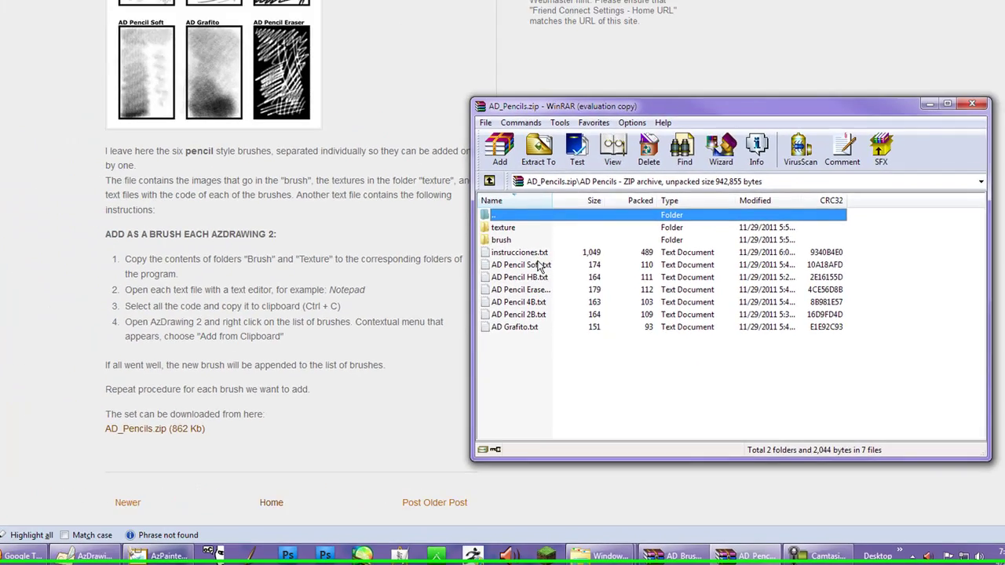
{"action": "left_click", "coordinate": [487, 217]}
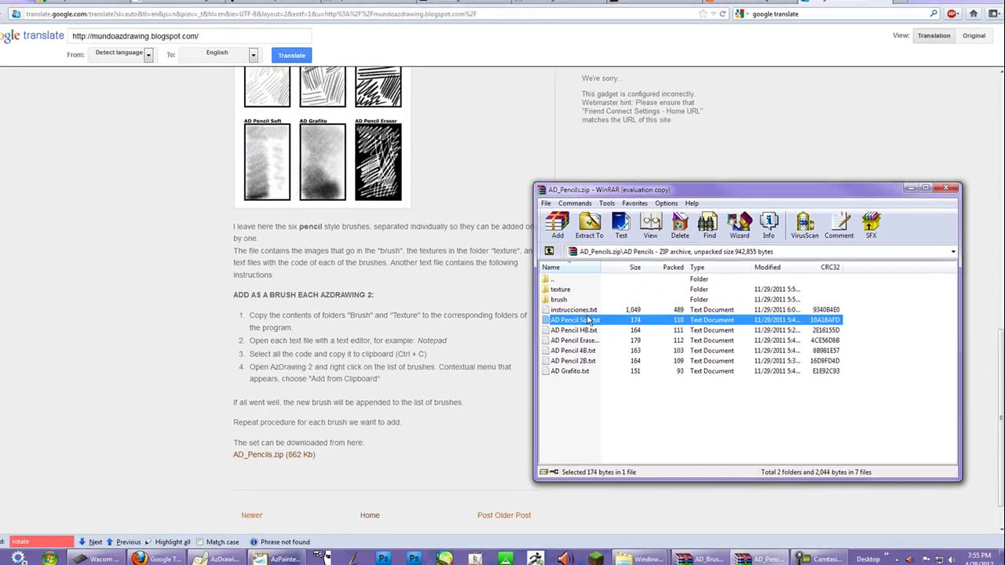
{"action": "left_click", "coordinate": [397, 290]}
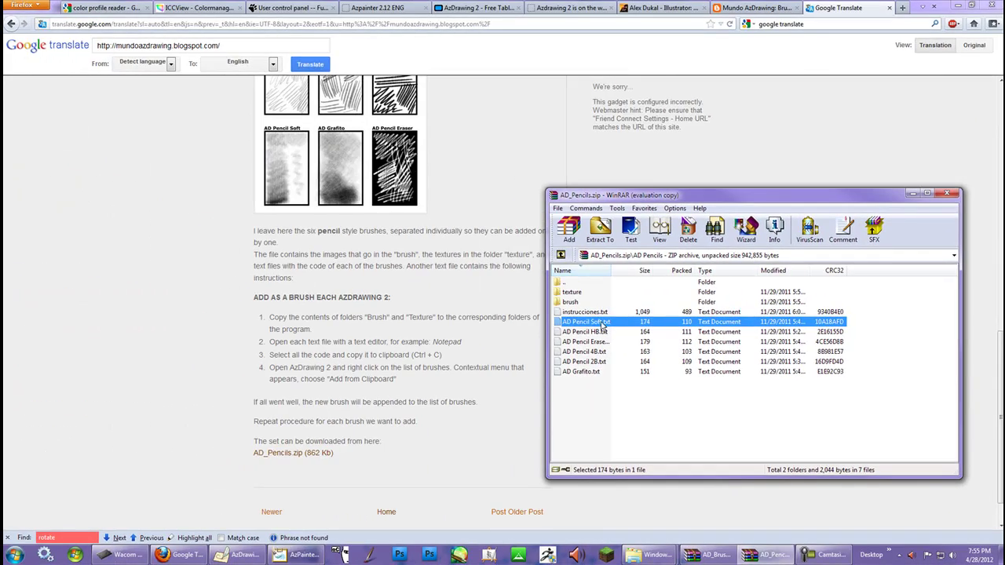
{"action": "double_click", "coordinate": [560, 323]}
{"action": "left_click_drag", "start_coordinate": [412, 190], "coordinate": [193, 139]}
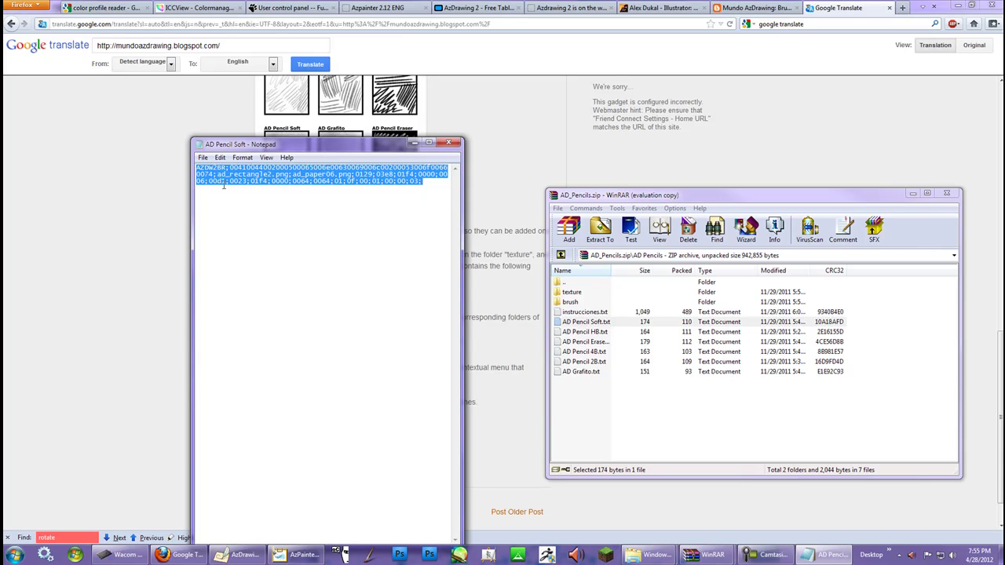
Back in AzDrawing 2, use Add From Clipboard in the brush list to add AD Pencil Soft
{"action": "left_click", "coordinate": [238, 555]}
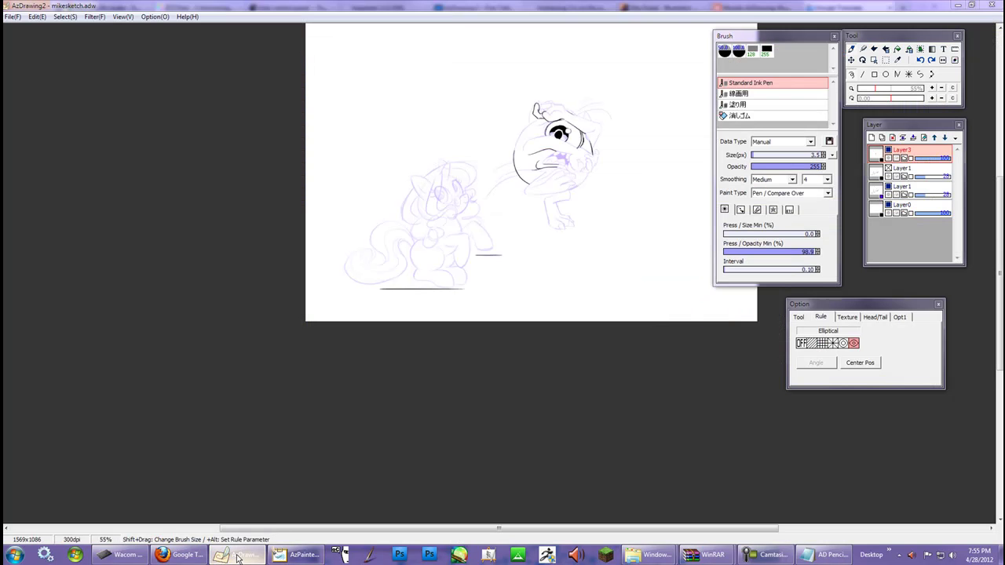
{"action": "right_click", "coordinate": [806, 126]}
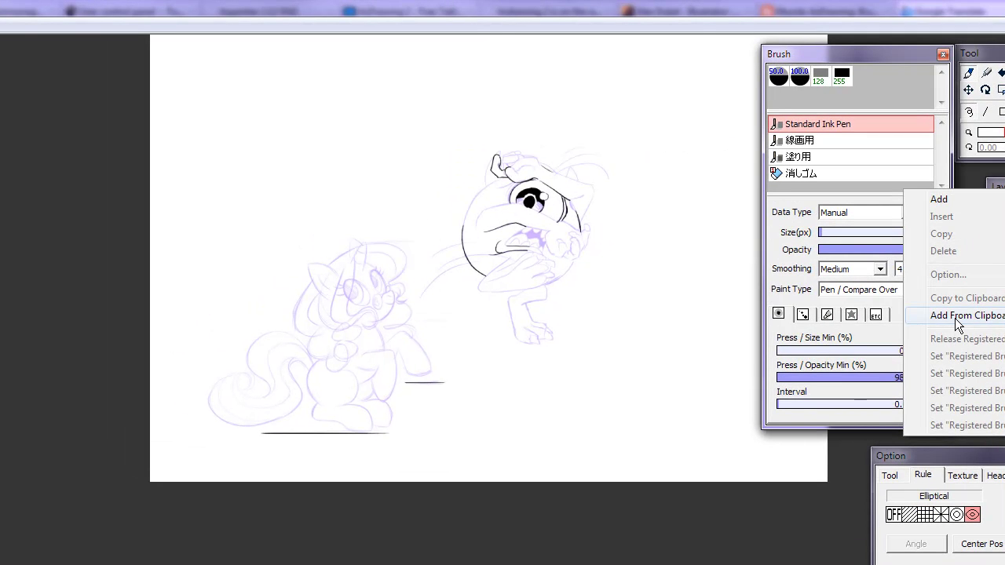
{"action": "left_click", "coordinate": [958, 316]}
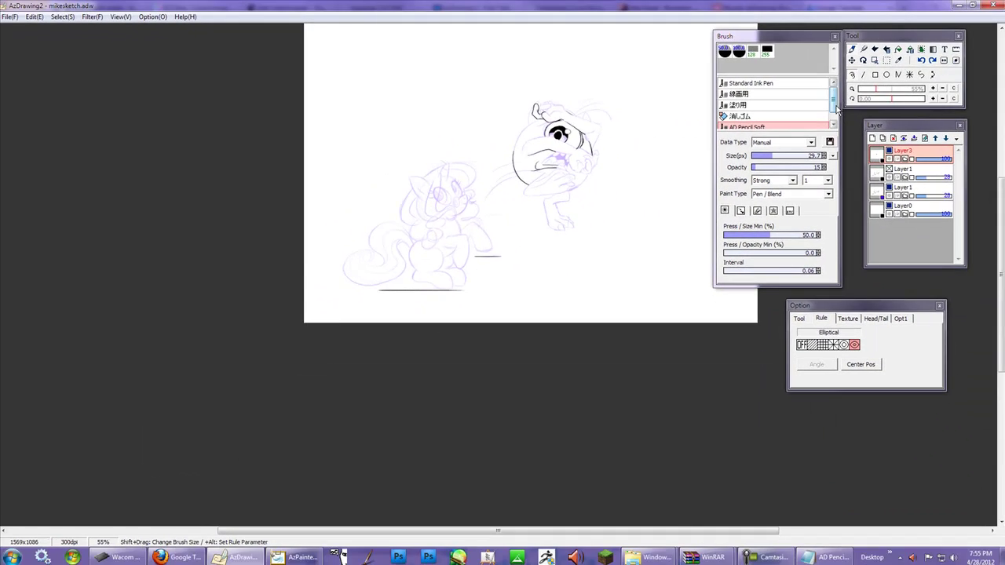
{"action": "scroll", "coordinate": [837, 109], "scroll_direction": "down", "scroll_amount": 1}
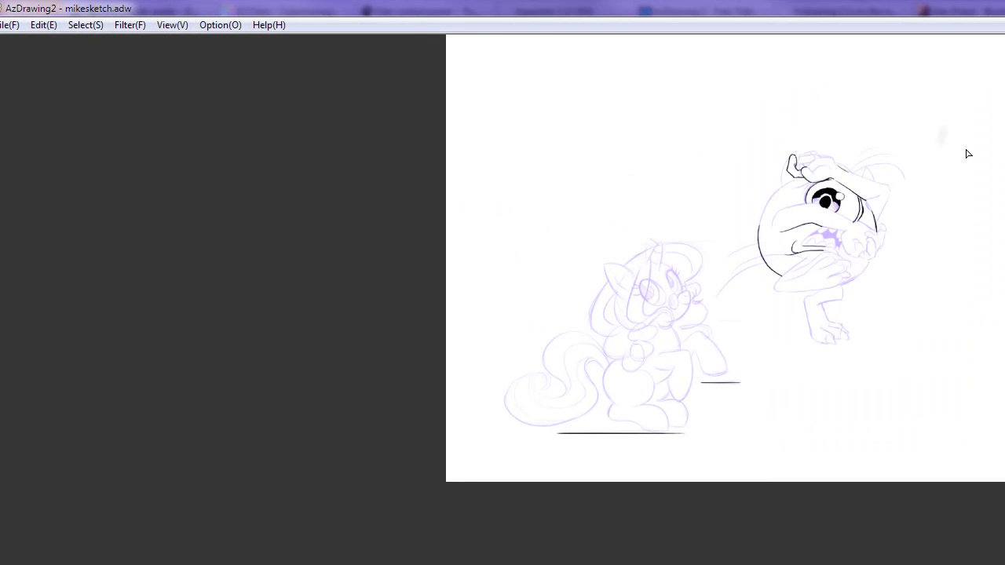
Draw grey AD Pencil Soft hatching beside the pony's head
{"action": "mouse_move", "coordinate": [968, 154]}
{"action": "left_mouse_down"}
{"action": "mouse_move", "coordinate": [956, 143]}
{"action": "mouse_move", "coordinate": [958, 157]}
{"action": "left_mouse_up"}
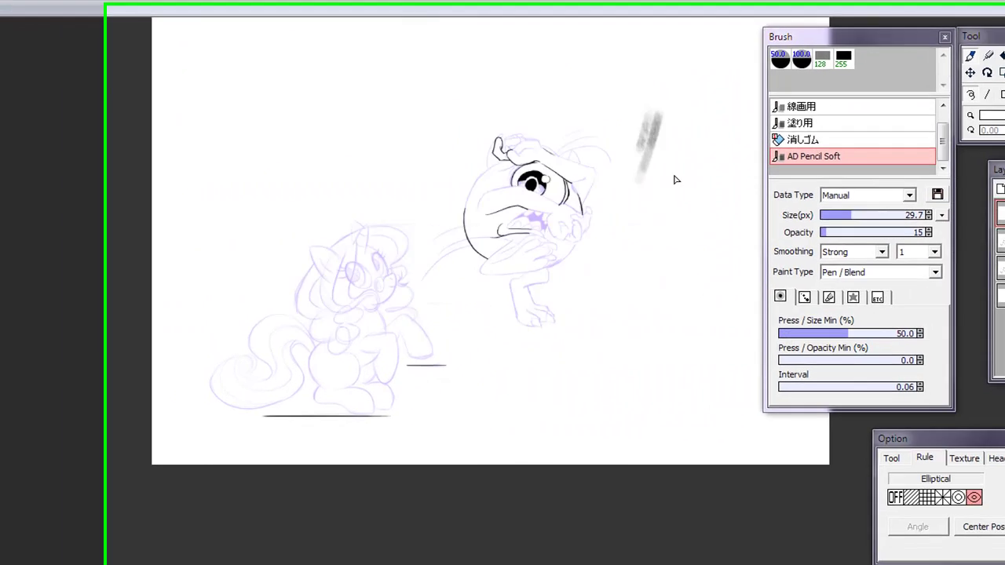
{"action": "mouse_move", "coordinate": [674, 180]}
{"action": "left_mouse_down"}
{"action": "mouse_move", "coordinate": [686, 164]}
{"action": "mouse_move", "coordinate": [686, 129]}
{"action": "mouse_move", "coordinate": [657, 235]}
{"action": "mouse_move", "coordinate": [706, 132]}
{"action": "left_mouse_up"}
{"action": "mouse_move", "coordinate": [598, 126]}
{"action": "left_mouse_down"}
{"action": "mouse_move", "coordinate": [581, 269]}
{"action": "mouse_move", "coordinate": [557, 299]}
{"action": "left_mouse_up"}
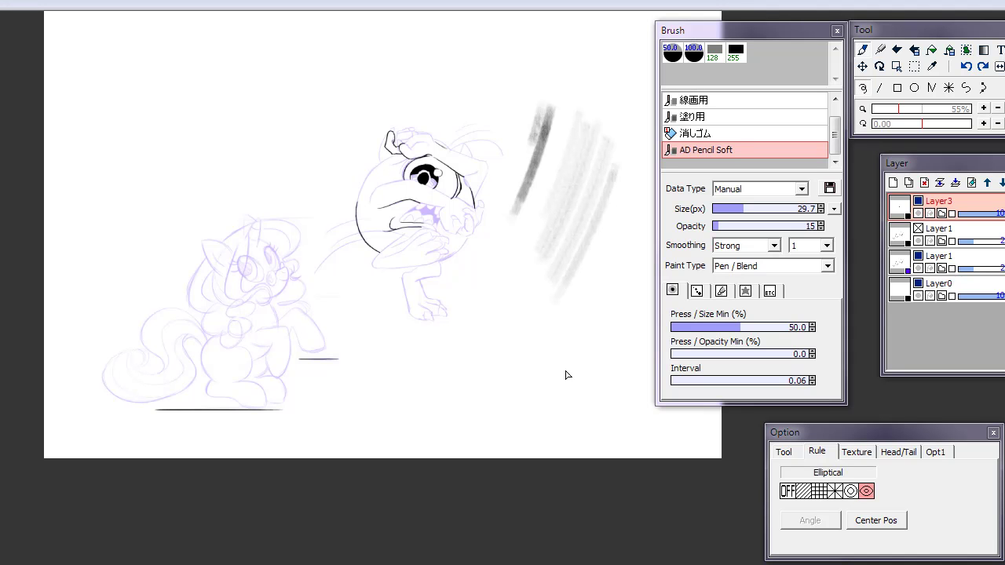
Turn the ruler off, add diagonal hatching and looping scribbles, then undo the test strokes
{"action": "left_click", "coordinate": [787, 492]}
{"action": "mouse_move", "coordinate": [545, 180]}
{"action": "left_mouse_down"}
{"action": "mouse_move", "coordinate": [588, 209]}
{"action": "mouse_move", "coordinate": [542, 115]}
{"action": "mouse_move", "coordinate": [552, 314]}
{"action": "mouse_move", "coordinate": [530, 336]}
{"action": "mouse_move", "coordinate": [589, 304]}
{"action": "left_mouse_up"}
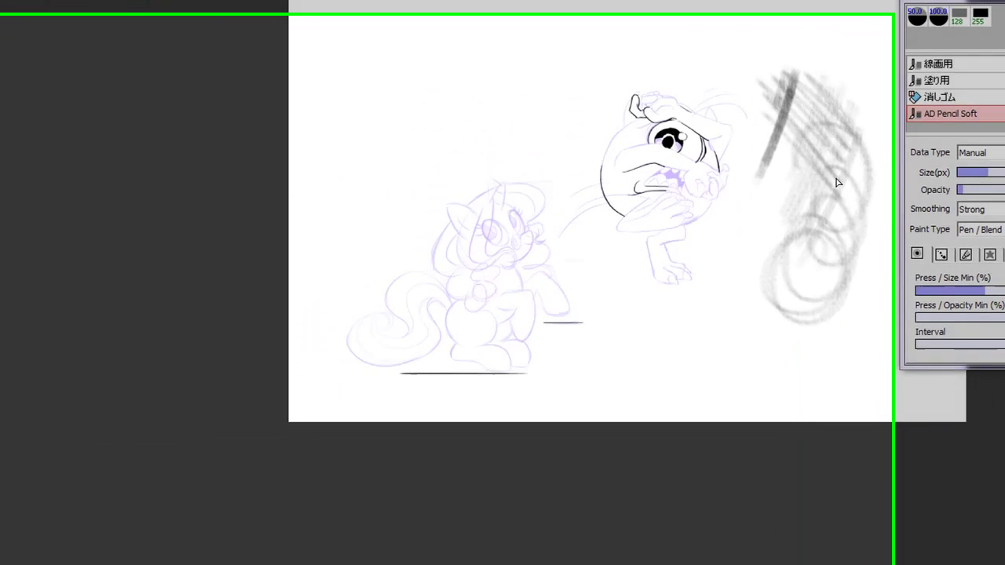
{"action": "mouse_move", "coordinate": [866, 236]}
{"action": "left_mouse_down"}
{"action": "mouse_move", "coordinate": [840, 308]}
{"action": "mouse_move", "coordinate": [836, 267]}
{"action": "left_mouse_up"}
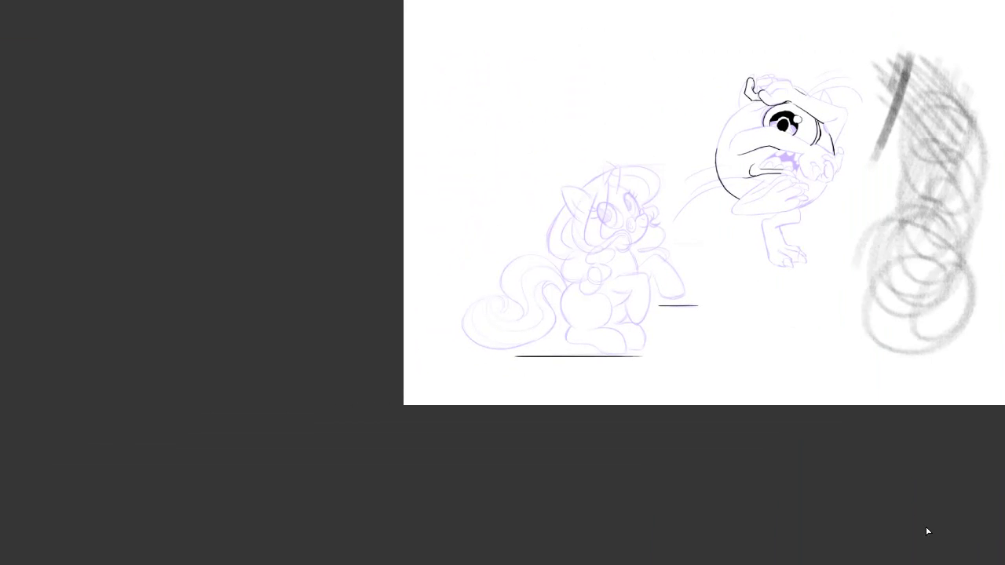
{"action": "key", "text": "ctrl+z"}
{"action": "key", "text": "ctrl+z"}
{"action": "key", "text": "ctrl+z"}
{"action": "key", "text": "ctrl+z"}
{"action": "key", "text": "ctrl+z"}
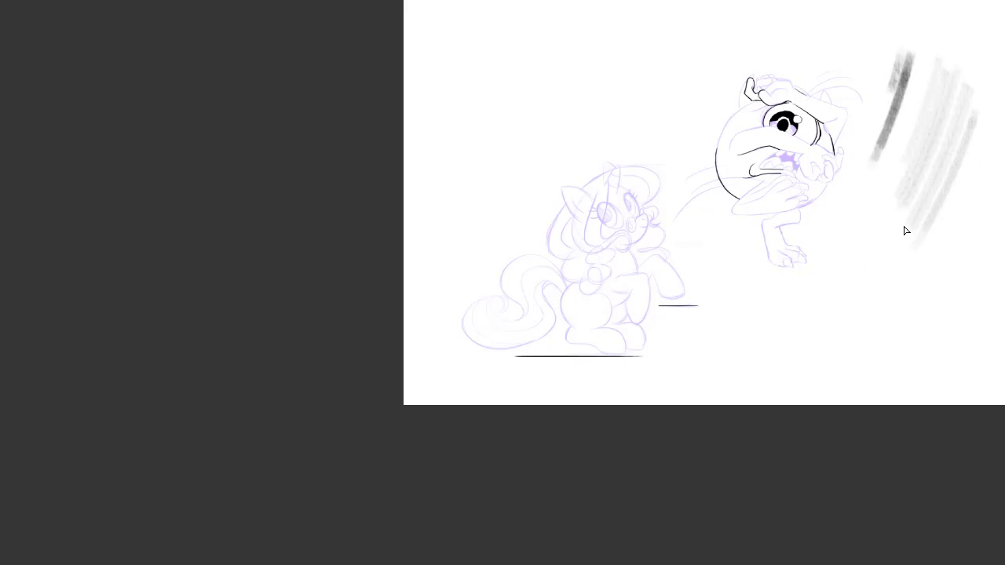
{"action": "key", "text": "ctrl+z"}
{"action": "key", "text": "ctrl+z"}
{"action": "key", "text": "ctrl+z"}
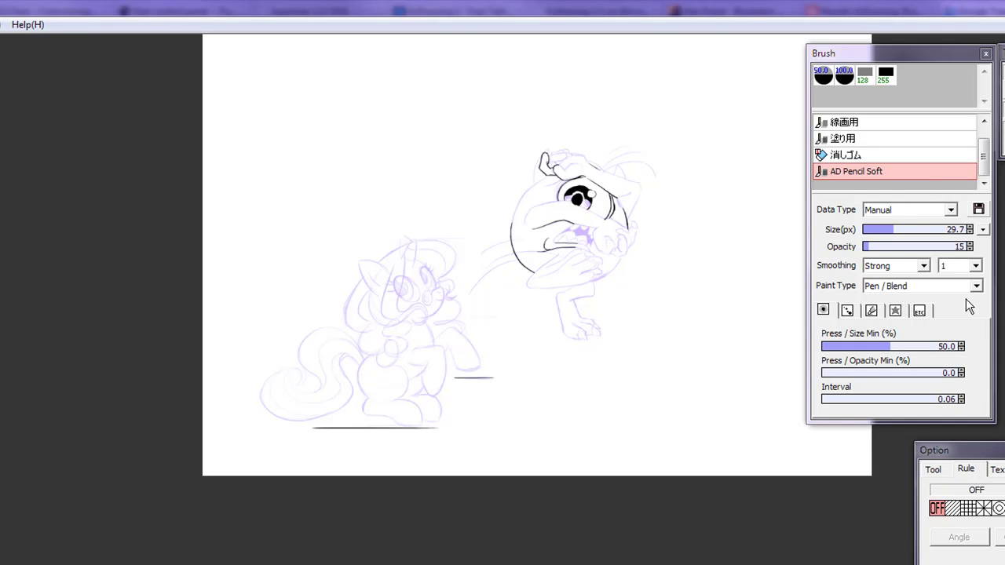
Inspect AD Pencil Soft's random size, pressure curve and texture settings
{"action": "left_click", "coordinate": [846, 310]}
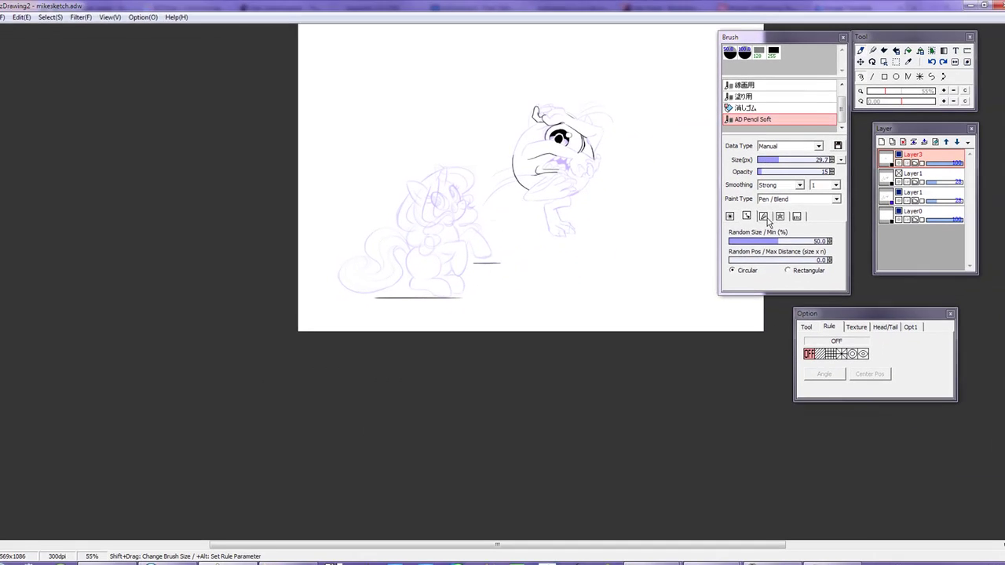
{"action": "left_click", "coordinate": [895, 310]}
{"action": "left_click", "coordinate": [774, 211]}
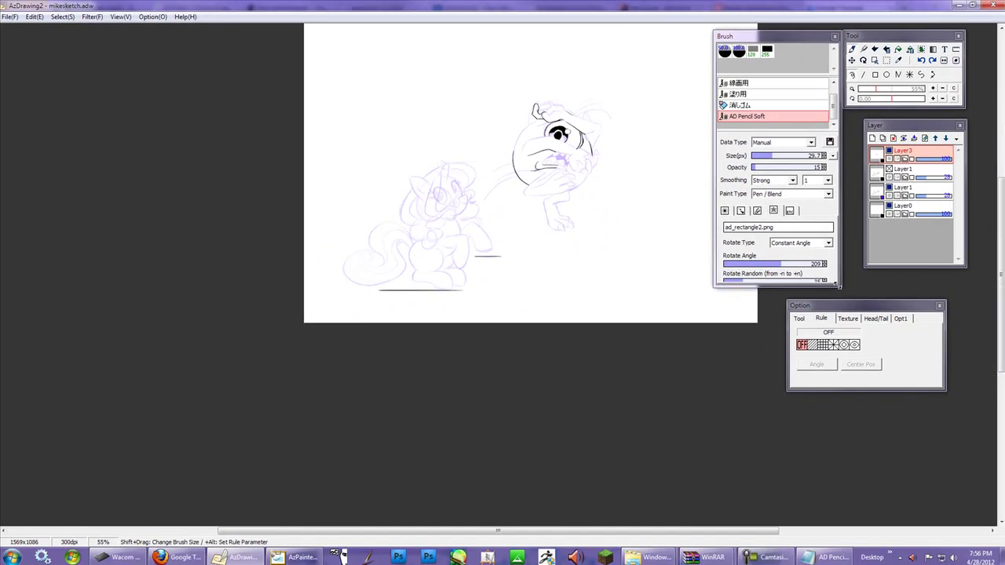
Enlarge the brush panel and review pressure/interval, texture and stamp rotation settings, ending on texture
{"action": "left_click_drag", "start_coordinate": [970, 428], "coordinate": [978, 456]}
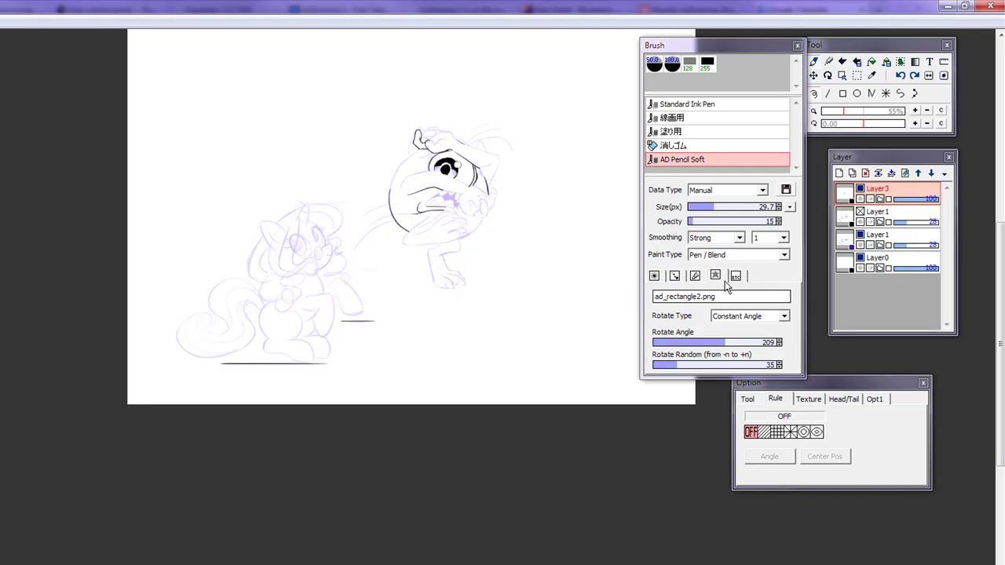
{"action": "left_click", "coordinate": [657, 277]}
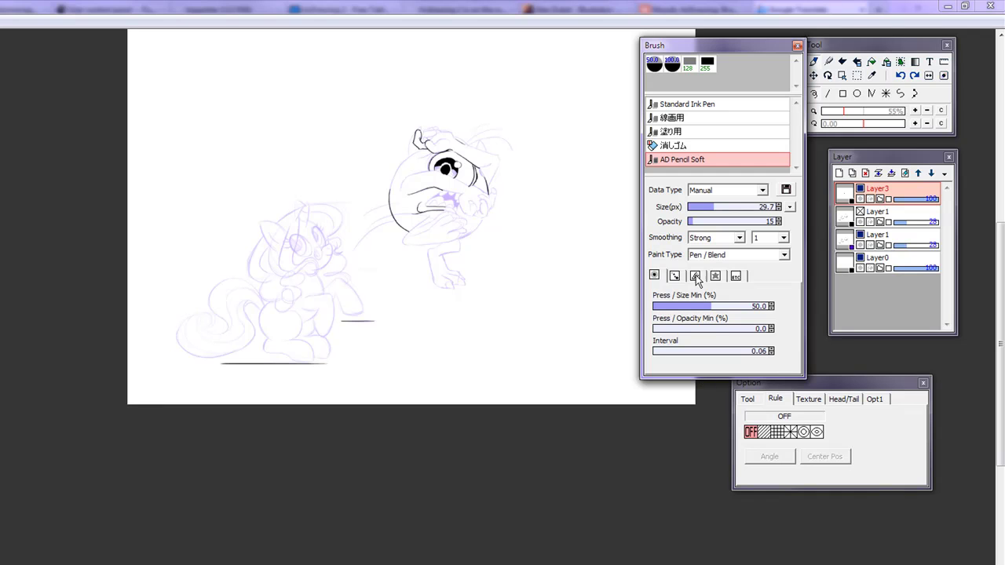
{"action": "left_click", "coordinate": [736, 276]}
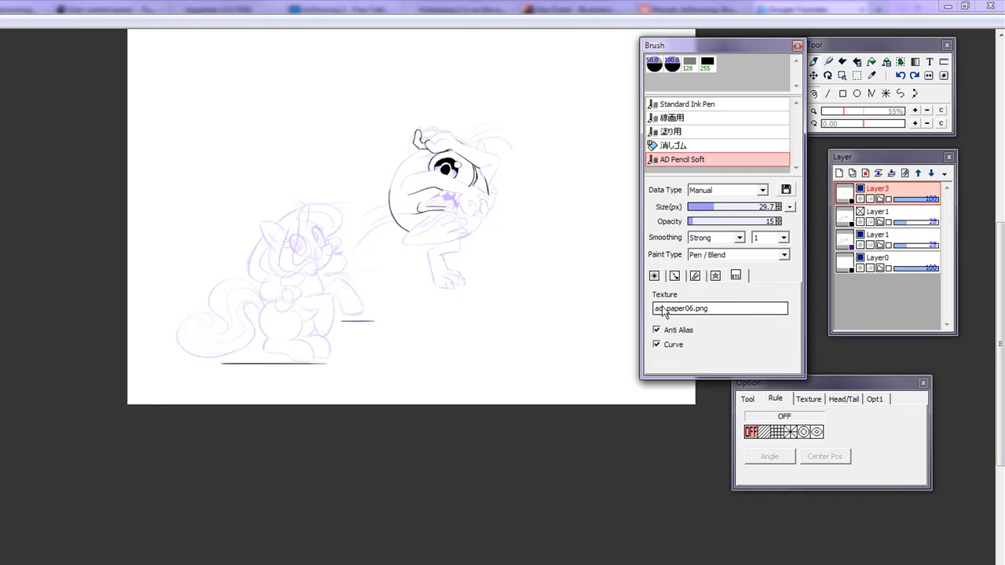
{"action": "left_click", "coordinate": [716, 276]}
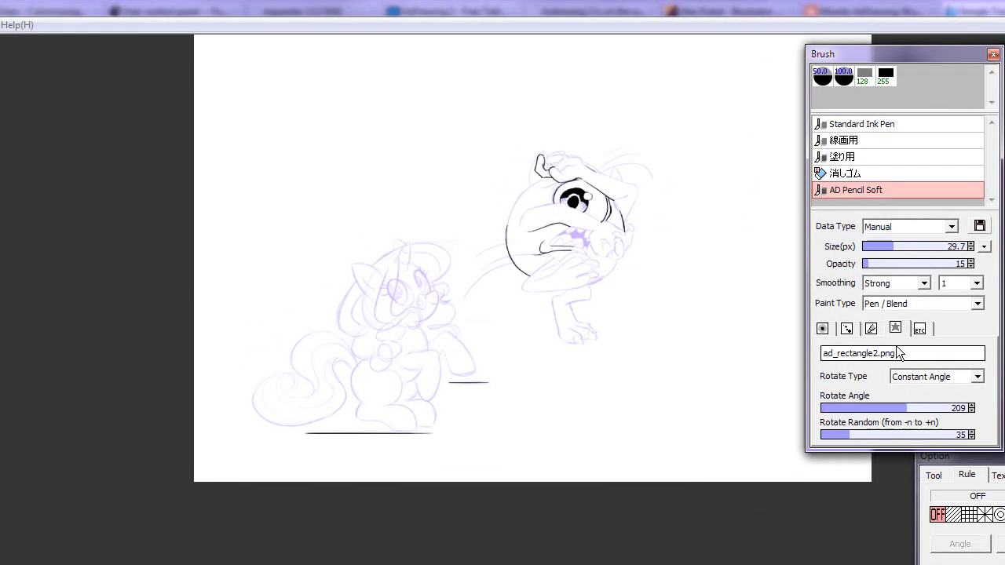
{"action": "left_click", "coordinate": [767, 285]}
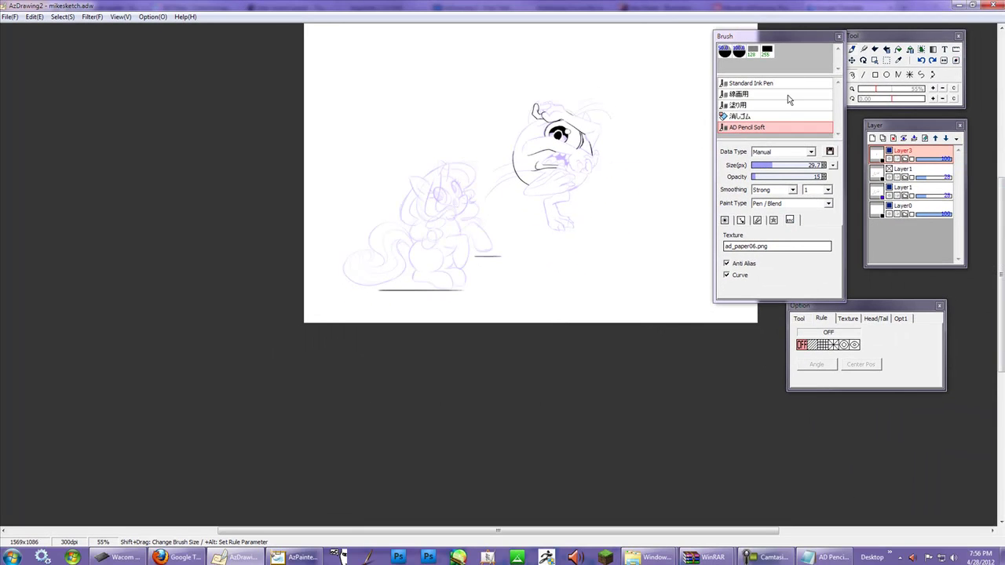
Select the Standard Ink Pen brush and toggle Layer1's visibility to compare the sketch
{"action": "left_click", "coordinate": [791, 83]}
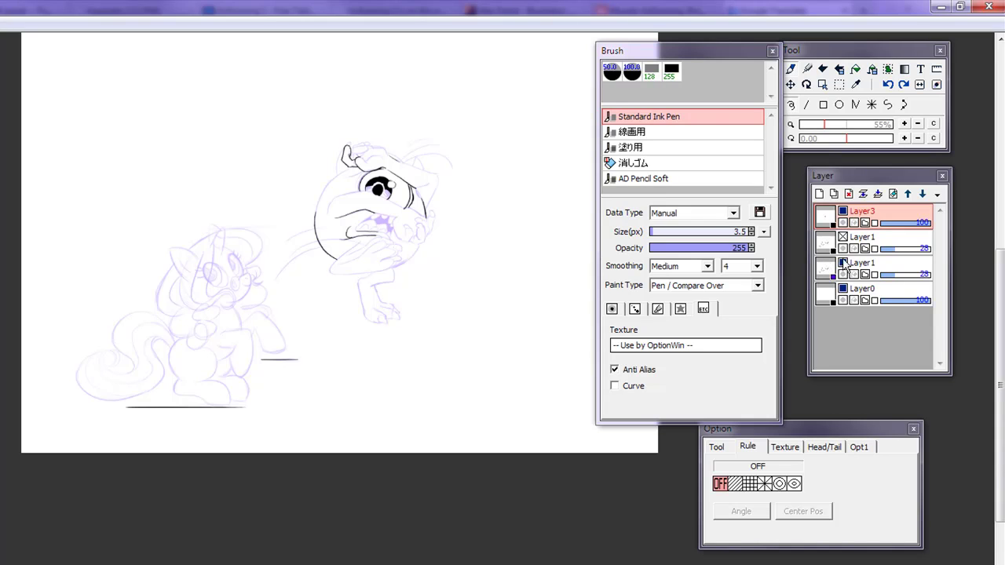
{"action": "left_click", "coordinate": [842, 264]}
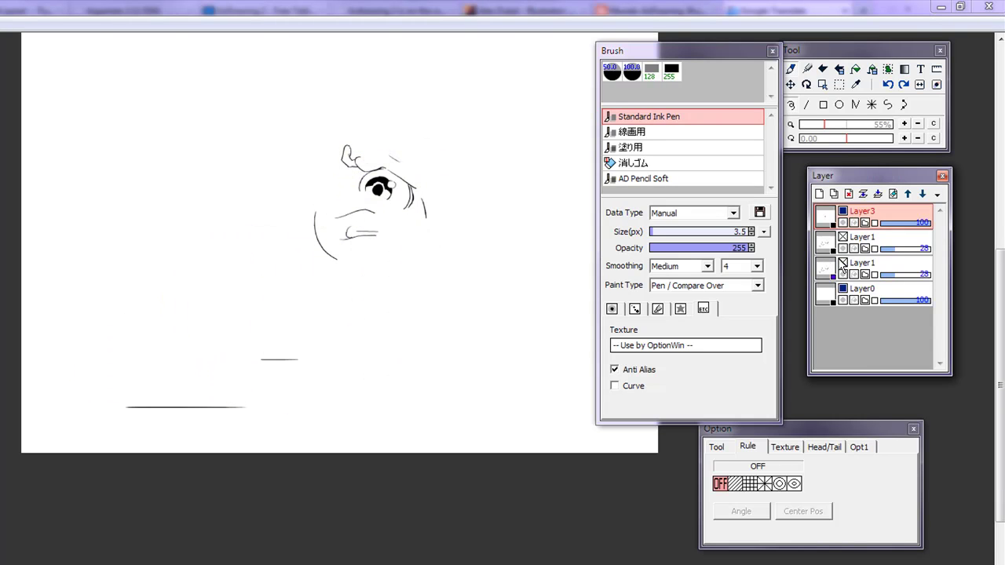
{"action": "left_click", "coordinate": [841, 267]}
{"action": "left_click", "coordinate": [842, 265]}
{"action": "left_click", "coordinate": [842, 264]}
{"action": "left_click", "coordinate": [842, 265]}
Raise the upper Layer1 opacity so the purple sketch reads darker
{"action": "left_click_drag", "start_coordinate": [902, 245], "coordinate": [940, 271]}
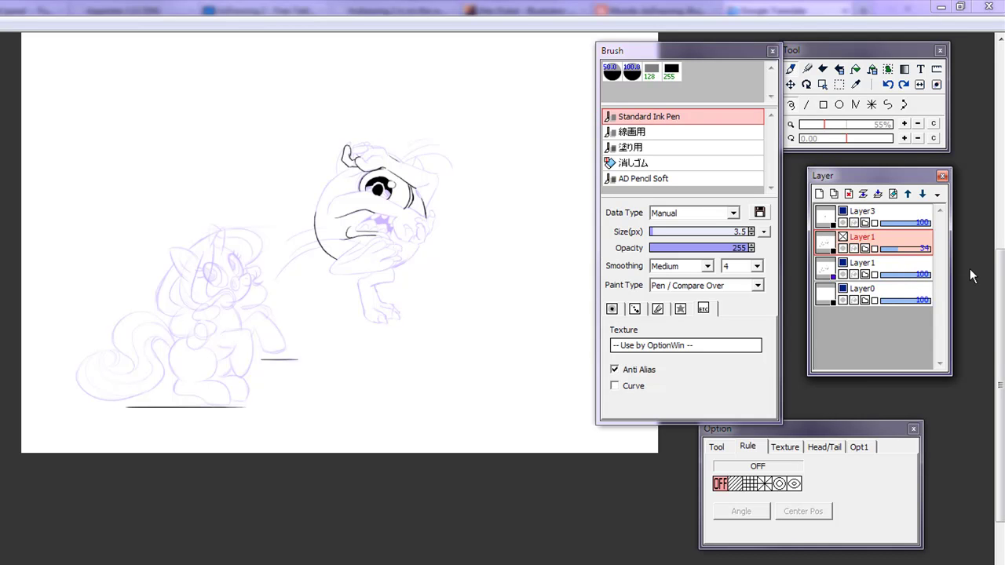
{"action": "left_click", "coordinate": [968, 274]}
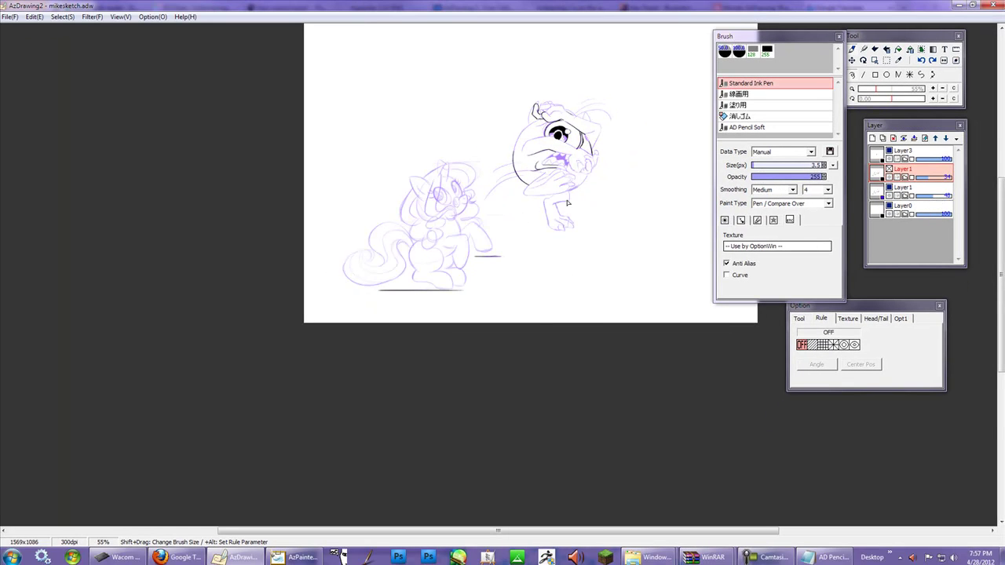
{"action": "scroll", "coordinate": [570, 208], "scroll_direction": "down", "scroll_amount": 5}
{"action": "scroll", "coordinate": [557, 223], "scroll_direction": "up", "scroll_amount": 7}
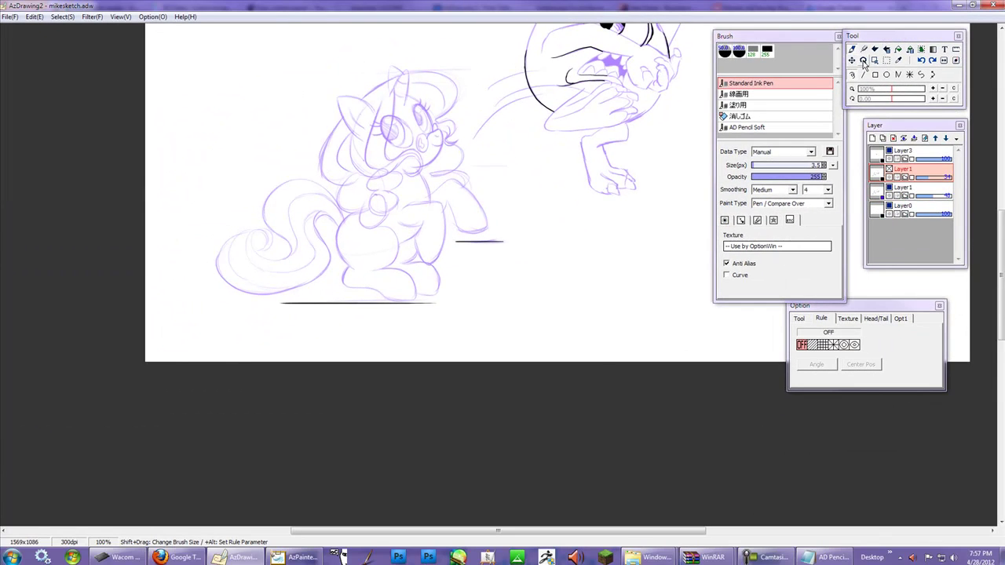
Spin the canvas with the Rotate tool, then reset the view upright with Ctrl+R
{"action": "left_click", "coordinate": [864, 63]}
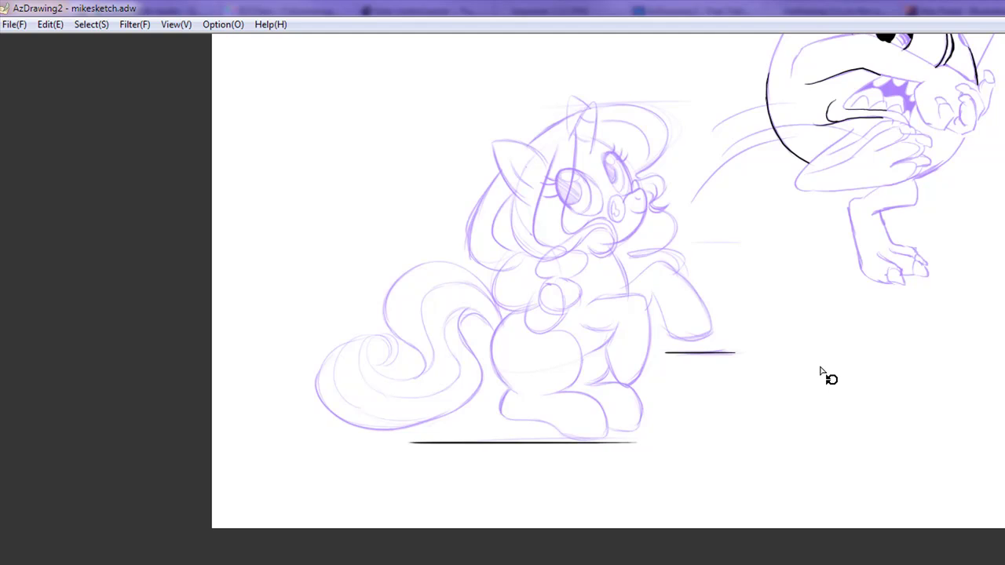
{"action": "left_click_drag", "start_coordinate": [837, 388], "coordinate": [803, 341]}
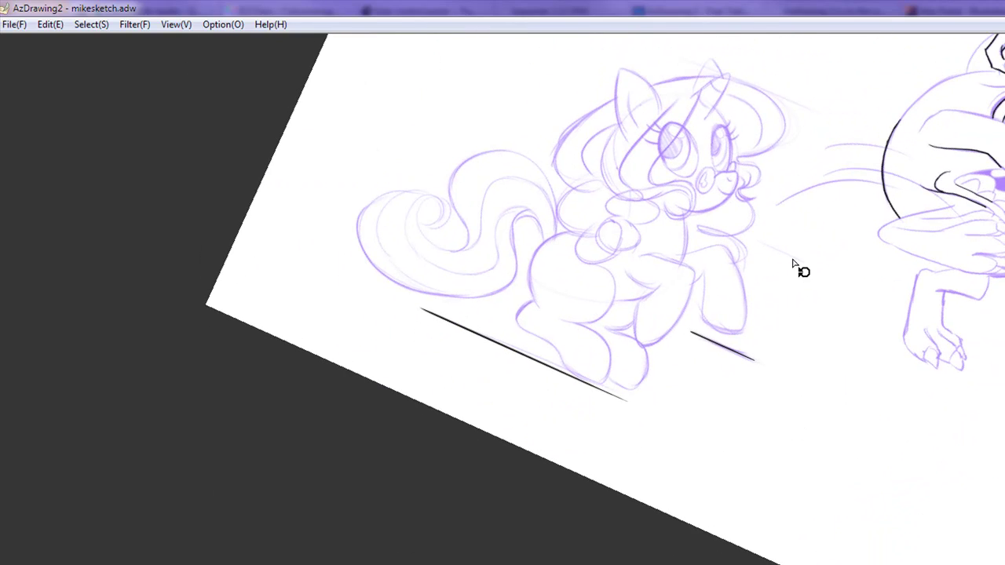
{"action": "key", "text": "ctrl+r"}
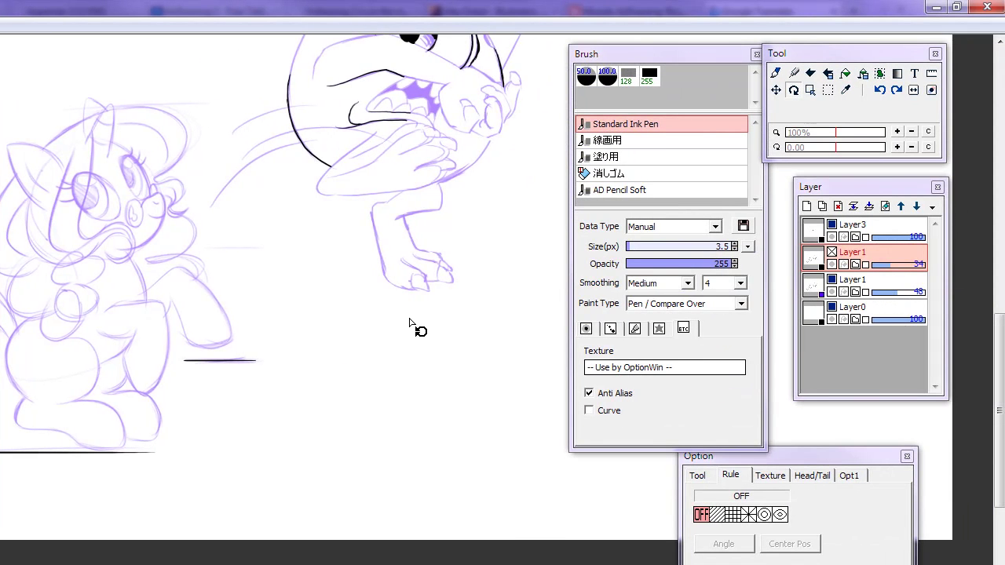
Switch back to the pen and zoom in to 400% on the pony's face
{"action": "key", "text": "p"}
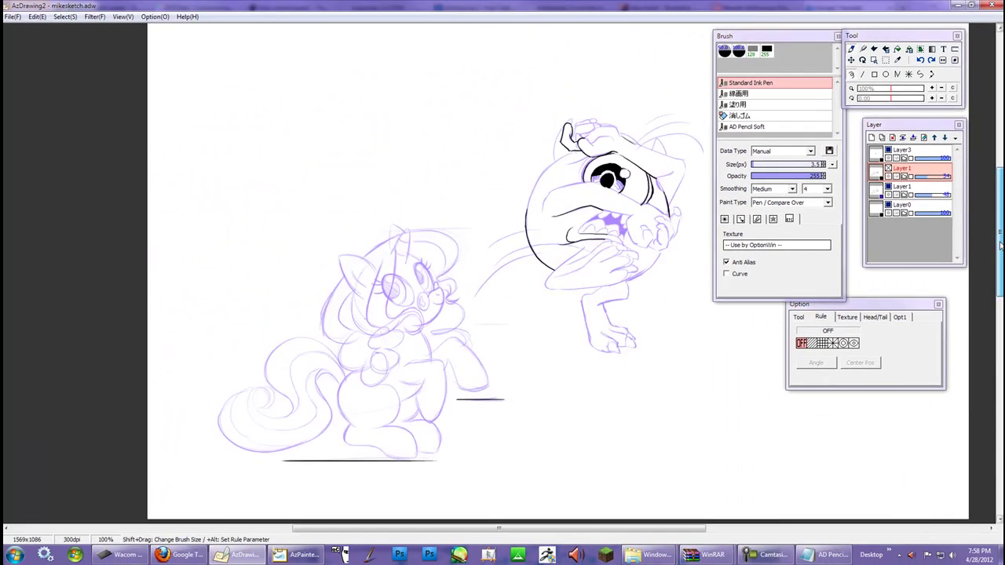
{"action": "scroll", "coordinate": [503, 330], "scroll_direction": "up", "scroll_amount": 1}
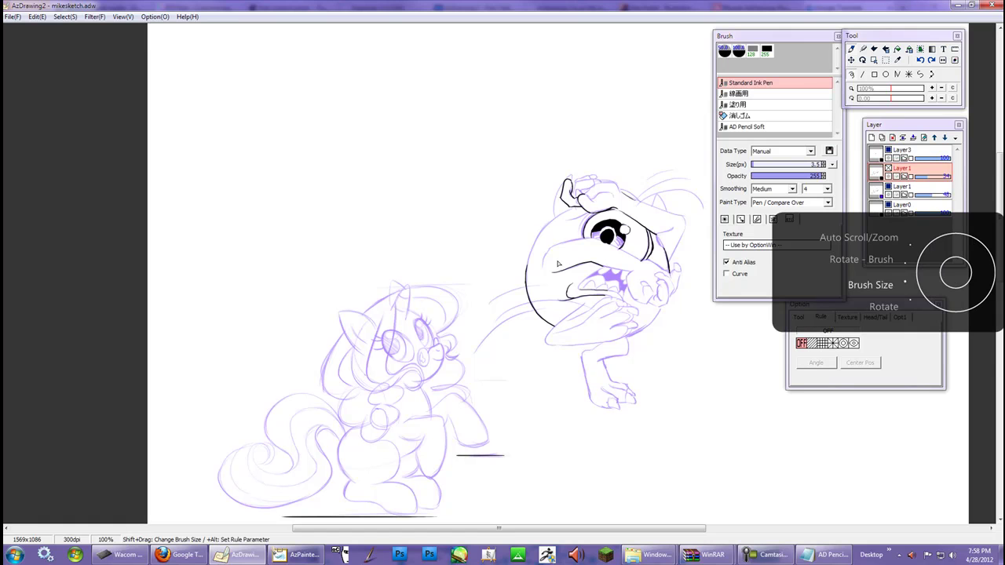
{"action": "scroll", "coordinate": [558, 264], "scroll_direction": "down", "scroll_amount": 2}
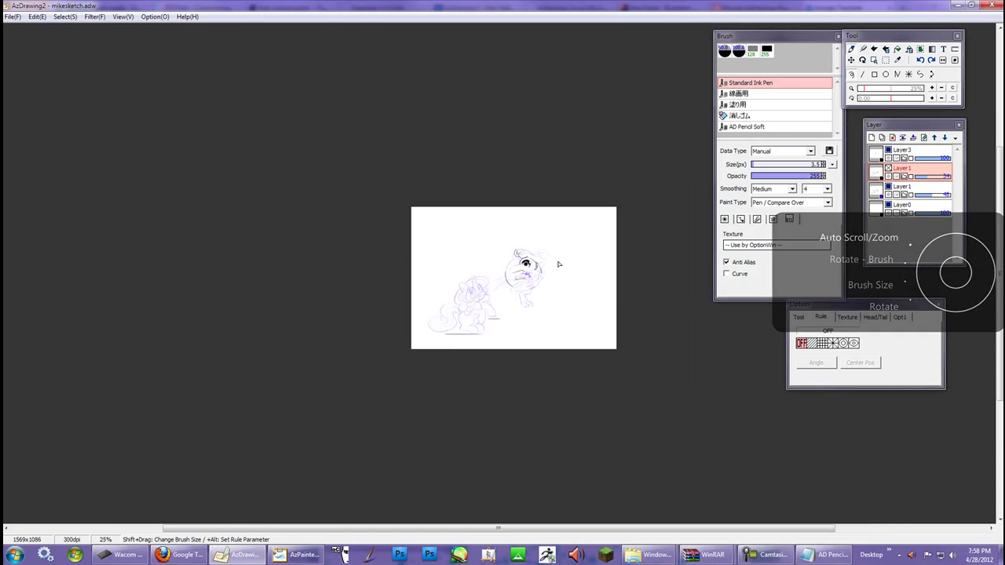
{"action": "scroll", "coordinate": [558, 264], "scroll_direction": "up", "scroll_amount": 4}
{"action": "scroll", "coordinate": [559, 264], "scroll_direction": "down", "scroll_amount": 2}
{"action": "scroll", "coordinate": [558, 264], "scroll_direction": "up", "scroll_amount": 2}
{"action": "scroll", "coordinate": [560, 265], "scroll_direction": "down", "scroll_amount": 1}
{"action": "scroll", "coordinate": [560, 265], "scroll_direction": "up", "scroll_amount": 1}
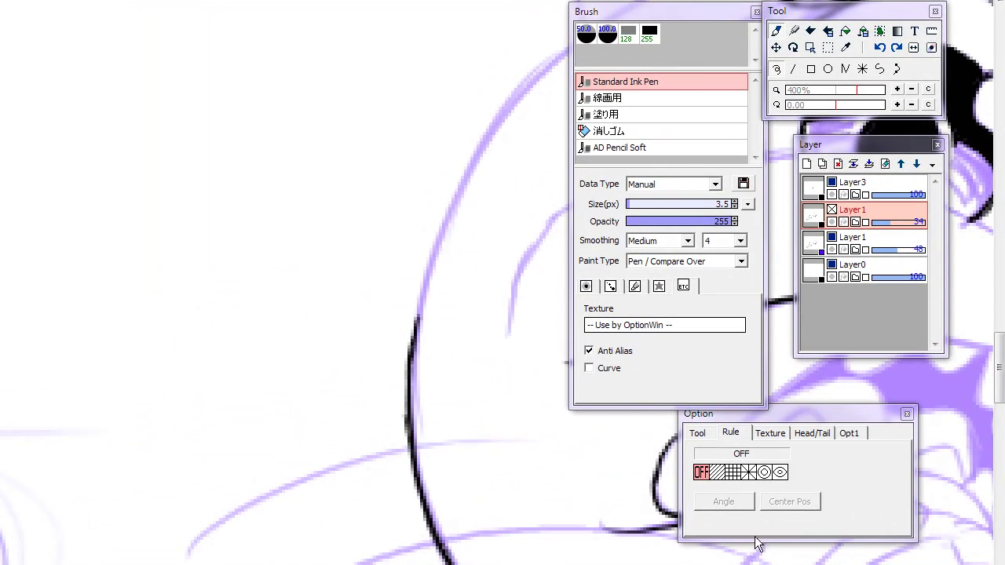
{"action": "scroll", "coordinate": [350, 283], "scroll_direction": "up", "scroll_amount": 5}
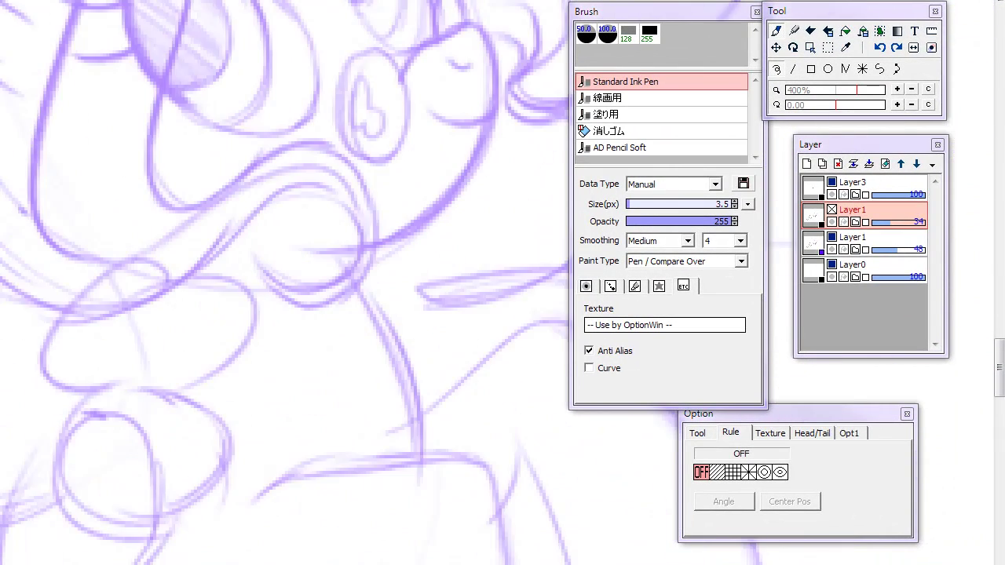
{"action": "scroll", "coordinate": [260, 321], "scroll_direction": "up", "scroll_amount": 3}
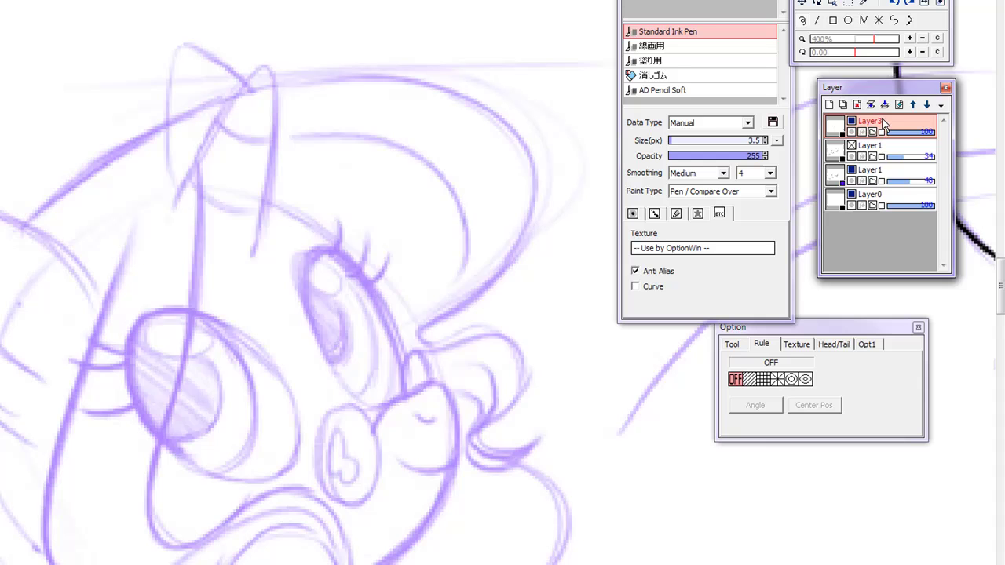
Rename the top layer, Layer3, to 'Inking Layer'
{"action": "double_click", "coordinate": [926, 152]}
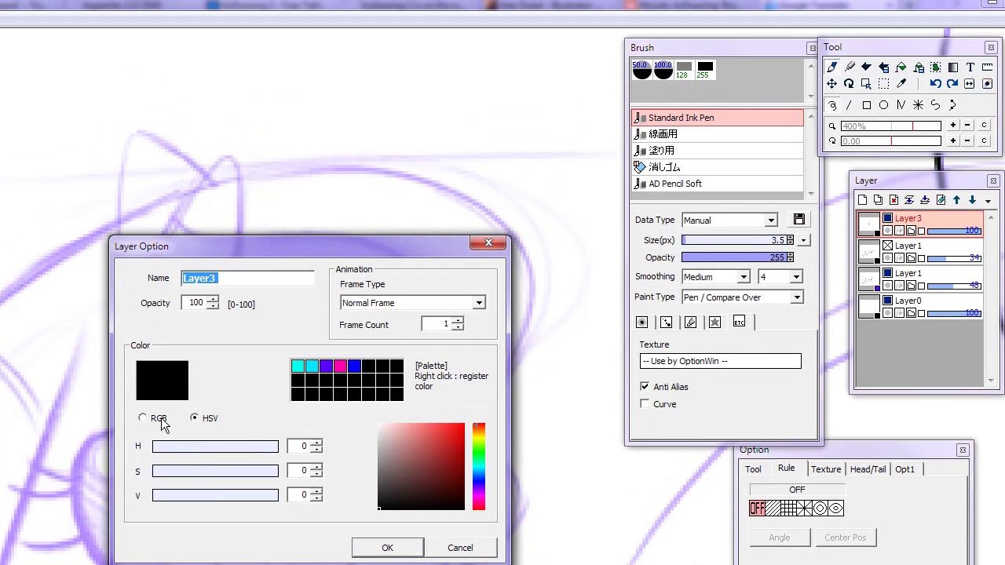
{"action": "type", "text": "Inking"}
{"action": "key", "text": "Return"}
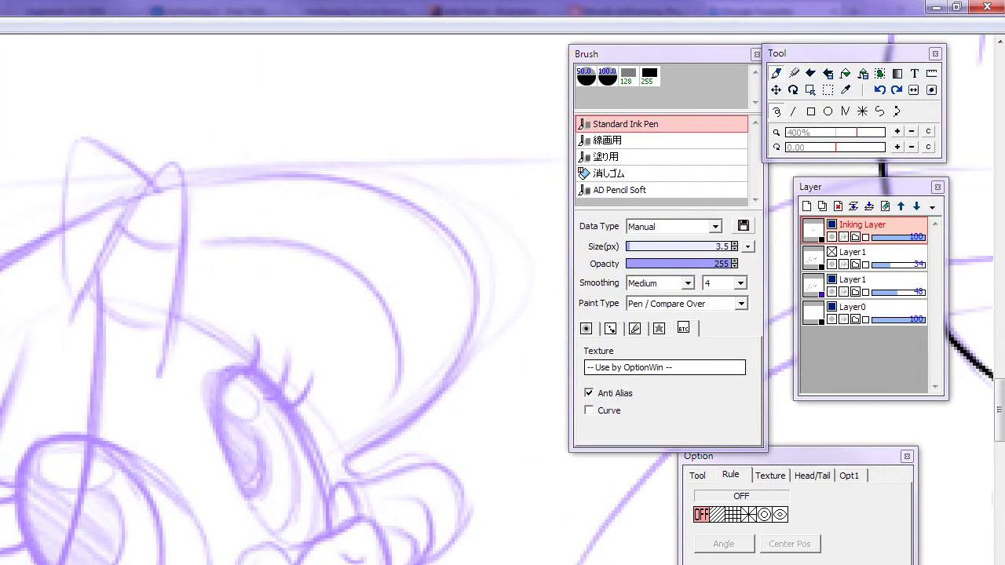
{"action": "left_click", "coordinate": [832, 265]}
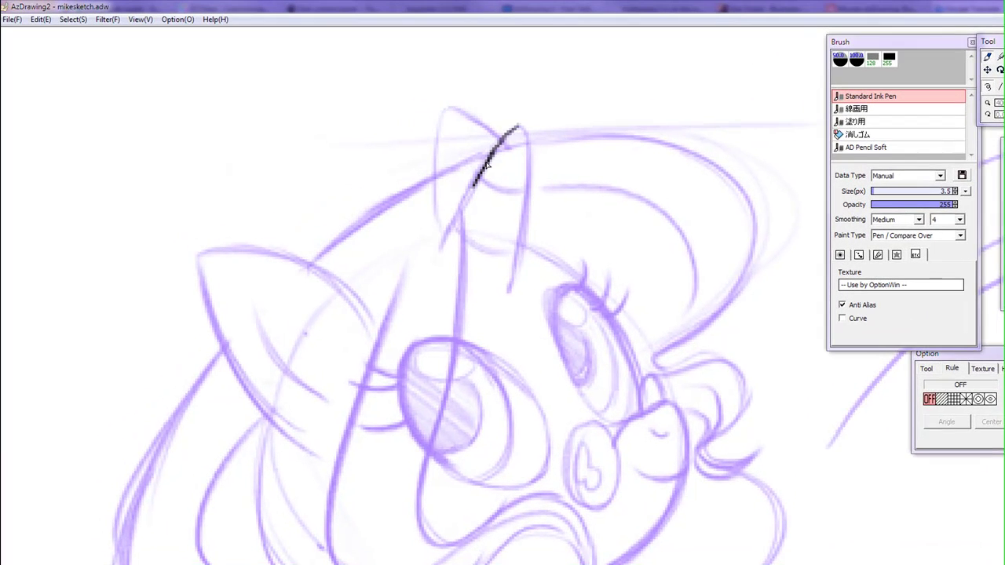
Ink the horn's edges and two bands, plus the right eye's lid and lash line
{"action": "left_click_drag", "start_coordinate": [438, 111], "coordinate": [382, 201]}
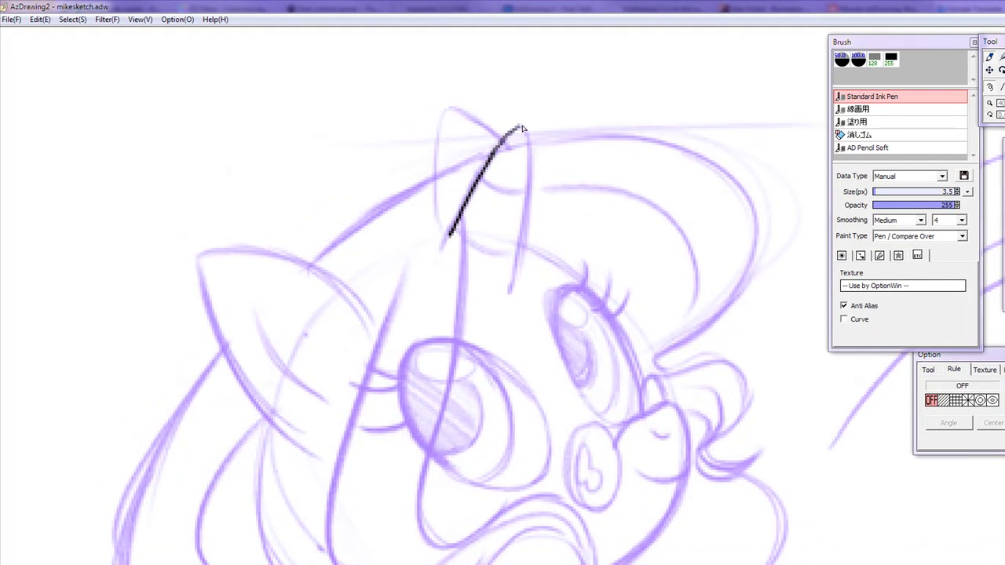
{"action": "mouse_move", "coordinate": [508, 135]}
{"action": "left_mouse_down"}
{"action": "mouse_move", "coordinate": [528, 146]}
{"action": "mouse_move", "coordinate": [531, 171]}
{"action": "mouse_move", "coordinate": [509, 292]}
{"action": "left_mouse_up"}
{"action": "mouse_move", "coordinate": [479, 177]}
{"action": "left_mouse_down"}
{"action": "mouse_move", "coordinate": [524, 194]}
{"action": "mouse_move", "coordinate": [489, 188]}
{"action": "left_mouse_up"}
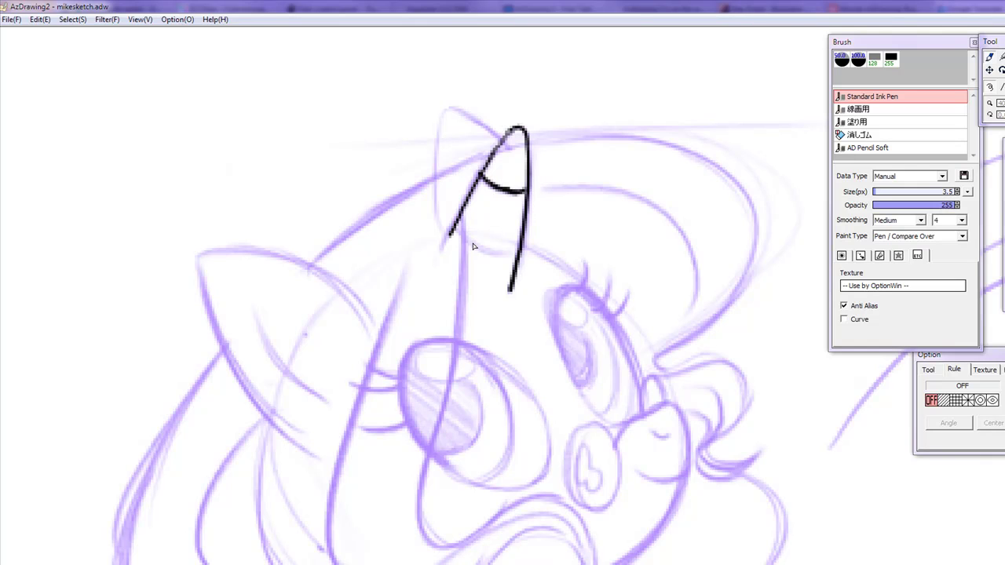
{"action": "left_click_drag", "start_coordinate": [463, 237], "coordinate": [516, 254]}
{"action": "mouse_move", "coordinate": [576, 285]}
{"action": "left_mouse_down"}
{"action": "mouse_move", "coordinate": [567, 284]}
{"action": "mouse_move", "coordinate": [554, 341]}
{"action": "mouse_move", "coordinate": [569, 284]}
{"action": "mouse_move", "coordinate": [622, 333]}
{"action": "left_mouse_up"}
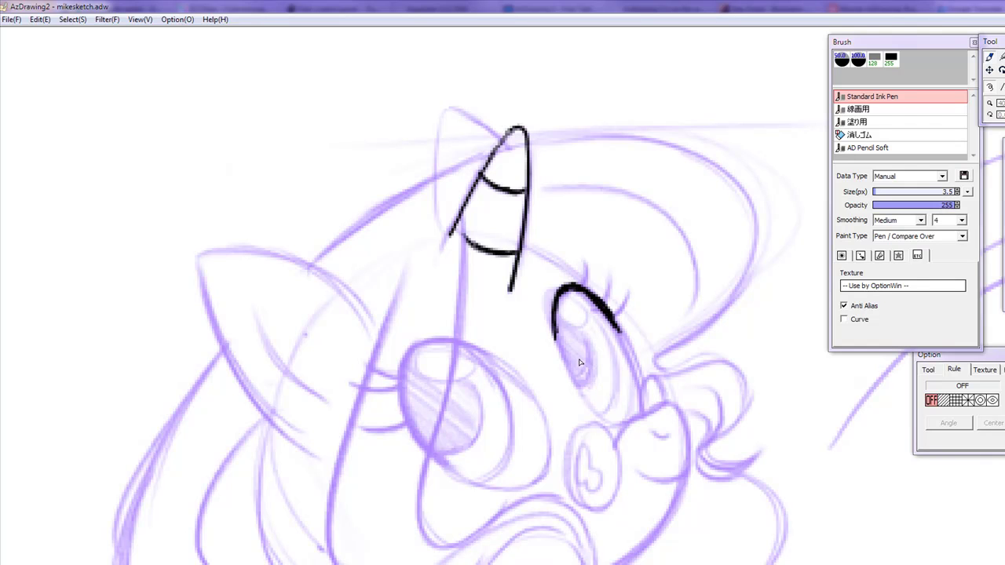
{"action": "mouse_move", "coordinate": [583, 314]}
{"action": "left_mouse_down"}
{"action": "mouse_move", "coordinate": [589, 323]}
{"action": "mouse_move", "coordinate": [572, 333]}
{"action": "mouse_move", "coordinate": [562, 321]}
{"action": "left_mouse_up"}
Rotate the view about 90 degrees, then ink the upper eye's edges and the cheek line
{"action": "scroll", "coordinate": [685, 466], "scroll_direction": "up", "scroll_amount": 2}
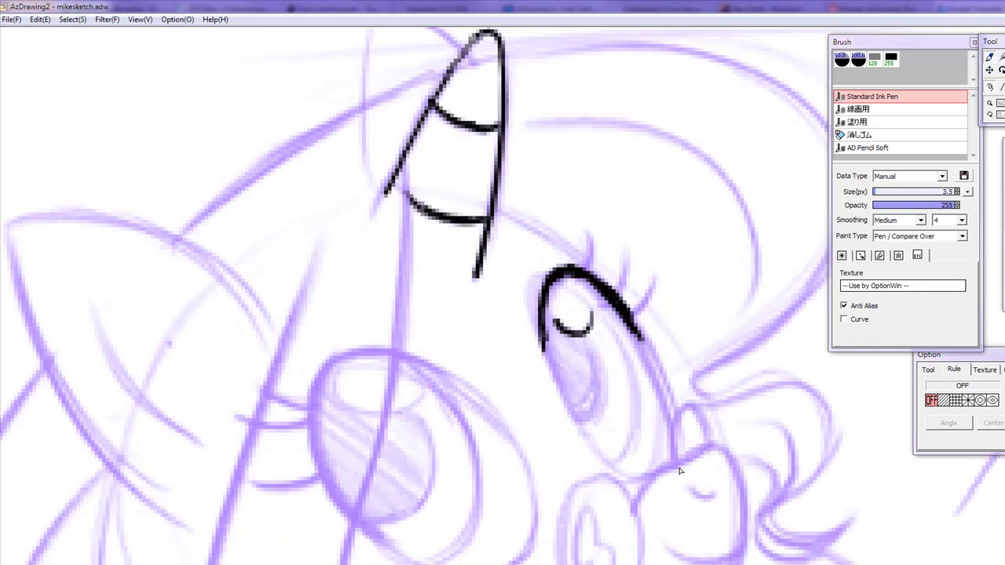
{"action": "scroll", "coordinate": [680, 471], "scroll_direction": "down", "scroll_amount": 2}
{"action": "scroll", "coordinate": [675, 469], "scroll_direction": "up", "scroll_amount": 1}
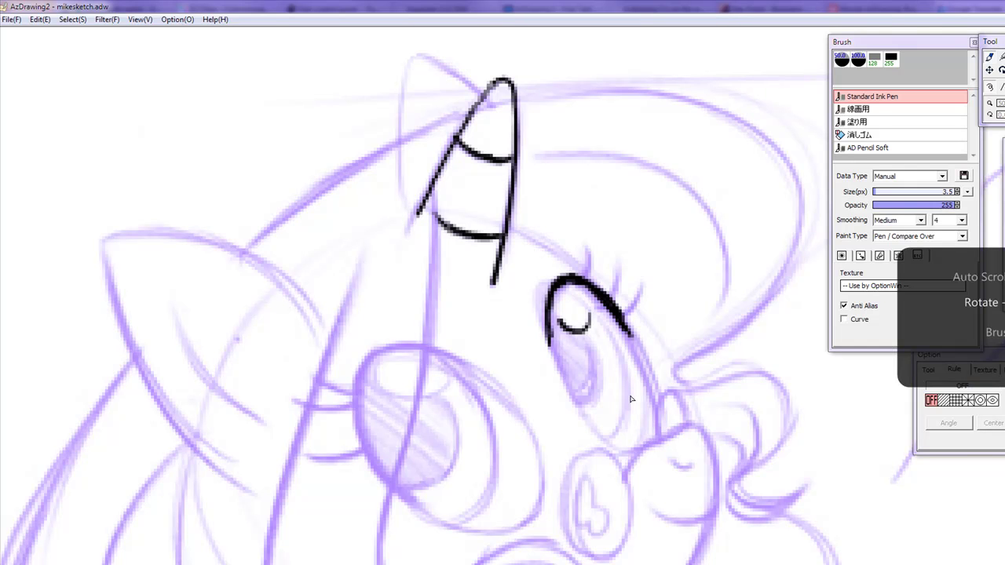
{"action": "mouse_move", "coordinate": [644, 426]}
{"action": "left_mouse_down"}
{"action": "mouse_move", "coordinate": [539, 545]}
{"action": "mouse_move", "coordinate": [391, 436]}
{"action": "left_mouse_up"}
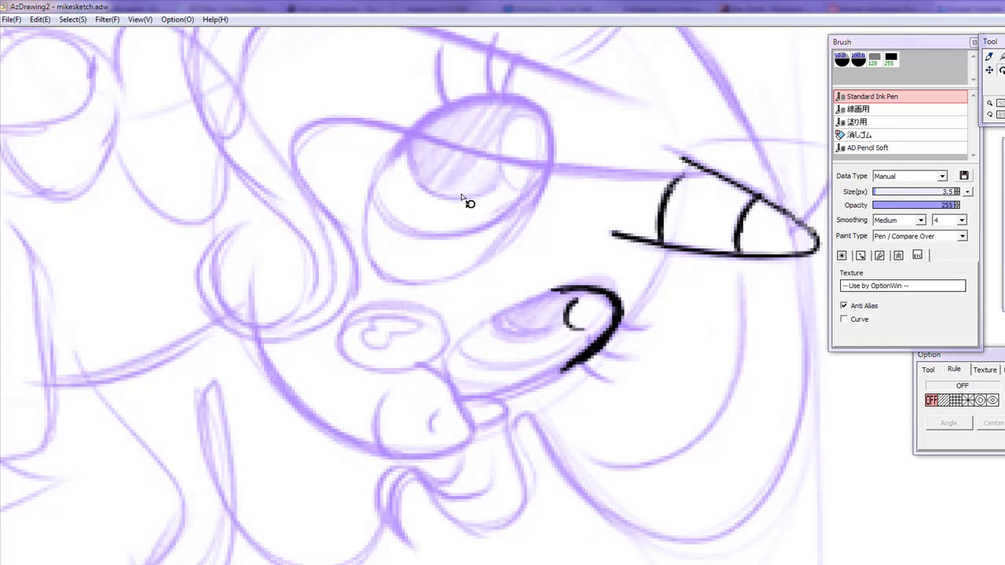
{"action": "mouse_move", "coordinate": [407, 134]}
{"action": "left_mouse_down"}
{"action": "mouse_move", "coordinate": [409, 170]}
{"action": "mouse_move", "coordinate": [437, 196]}
{"action": "mouse_move", "coordinate": [499, 209]}
{"action": "mouse_move", "coordinate": [531, 183]}
{"action": "left_mouse_up"}
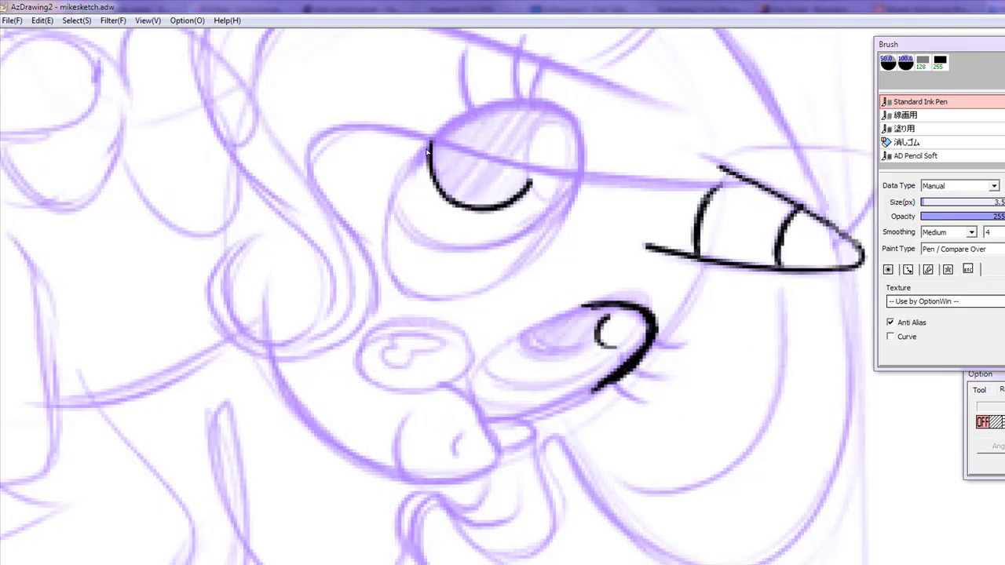
{"action": "left_click_drag", "start_coordinate": [429, 148], "coordinate": [400, 181]}
{"action": "mouse_move", "coordinate": [577, 186]}
{"action": "left_mouse_down"}
{"action": "mouse_move", "coordinate": [540, 255]}
{"action": "mouse_move", "coordinate": [510, 272]}
{"action": "left_mouse_up"}
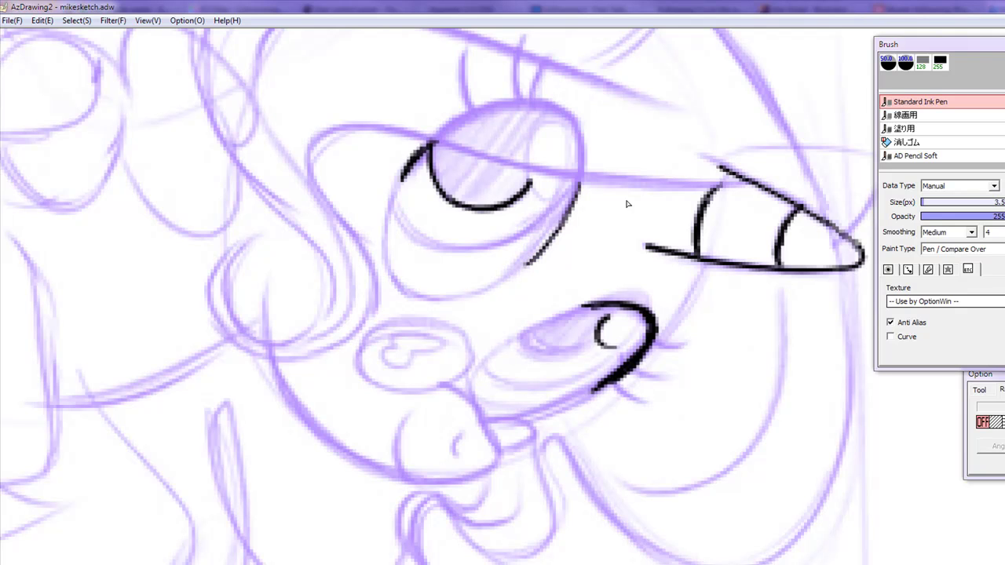
{"action": "mouse_move", "coordinate": [273, 364]}
{"action": "left_mouse_down"}
{"action": "mouse_move", "coordinate": [343, 458]}
{"action": "mouse_move", "coordinate": [416, 500]}
{"action": "left_mouse_up"}
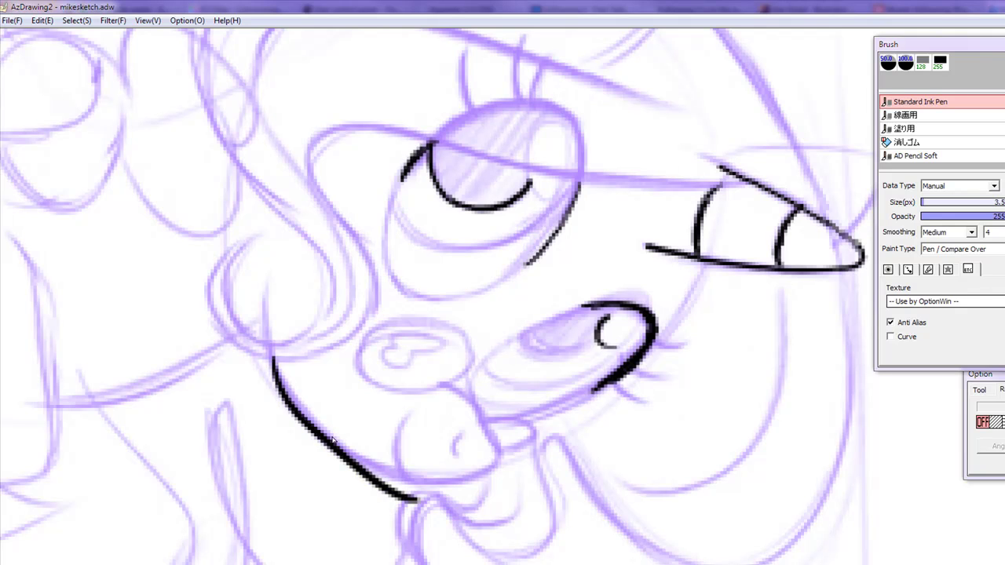
Undo the cheek stroke and redraw the cheek curve in black down to the chin
{"action": "key", "text": "ctrl+z"}
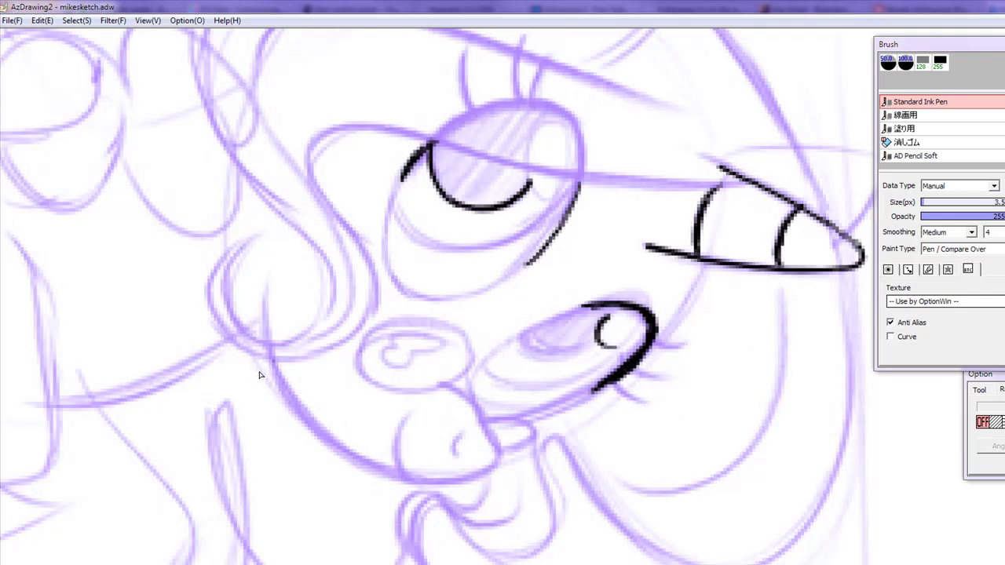
{"action": "mouse_move", "coordinate": [273, 365]}
{"action": "left_mouse_down"}
{"action": "mouse_move", "coordinate": [317, 433]}
{"action": "mouse_move", "coordinate": [397, 473]}
{"action": "left_mouse_up"}
{"action": "key", "text": "ctrl+z"}
{"action": "key", "text": "ctrl+z"}
{"action": "key", "text": "ctrl+z"}
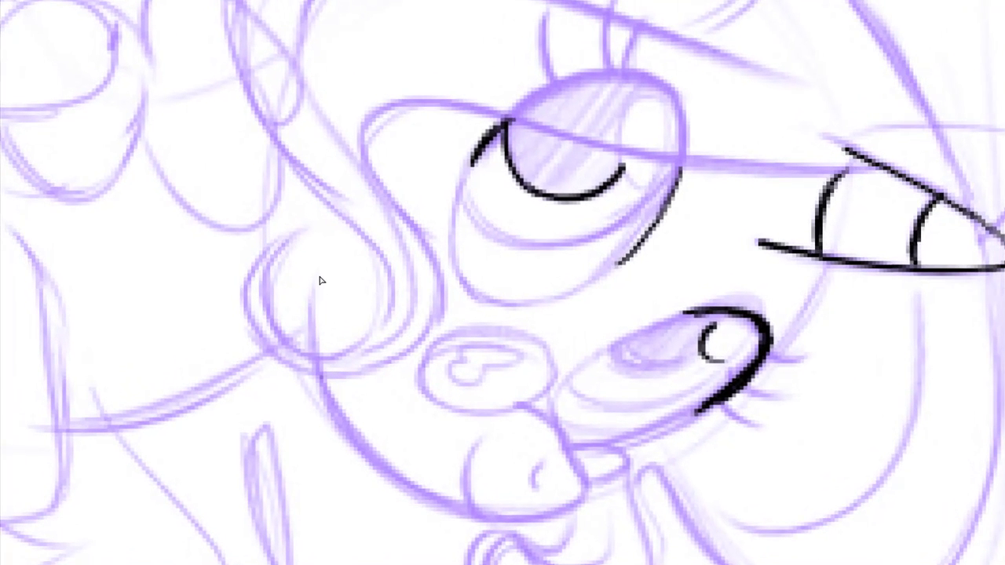
{"action": "mouse_move", "coordinate": [284, 276]}
{"action": "left_mouse_down"}
{"action": "mouse_move", "coordinate": [280, 320]}
{"action": "mouse_move", "coordinate": [371, 462]}
{"action": "mouse_move", "coordinate": [427, 508]}
{"action": "mouse_move", "coordinate": [476, 518]}
{"action": "left_mouse_up"}
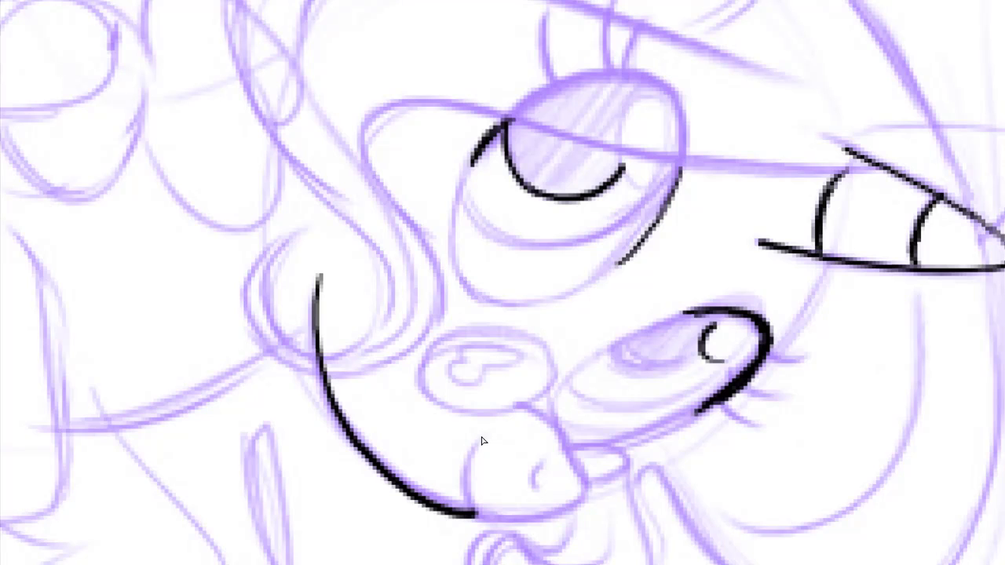
{"action": "mouse_move", "coordinate": [484, 442]}
{"action": "left_mouse_down"}
{"action": "mouse_move", "coordinate": [471, 478]}
{"action": "mouse_move", "coordinate": [480, 519]}
{"action": "mouse_move", "coordinate": [463, 516]}
{"action": "mouse_move", "coordinate": [490, 509]}
{"action": "mouse_move", "coordinate": [489, 517]}
{"action": "mouse_move", "coordinate": [545, 518]}
{"action": "mouse_move", "coordinate": [585, 477]}
{"action": "left_mouse_up"}
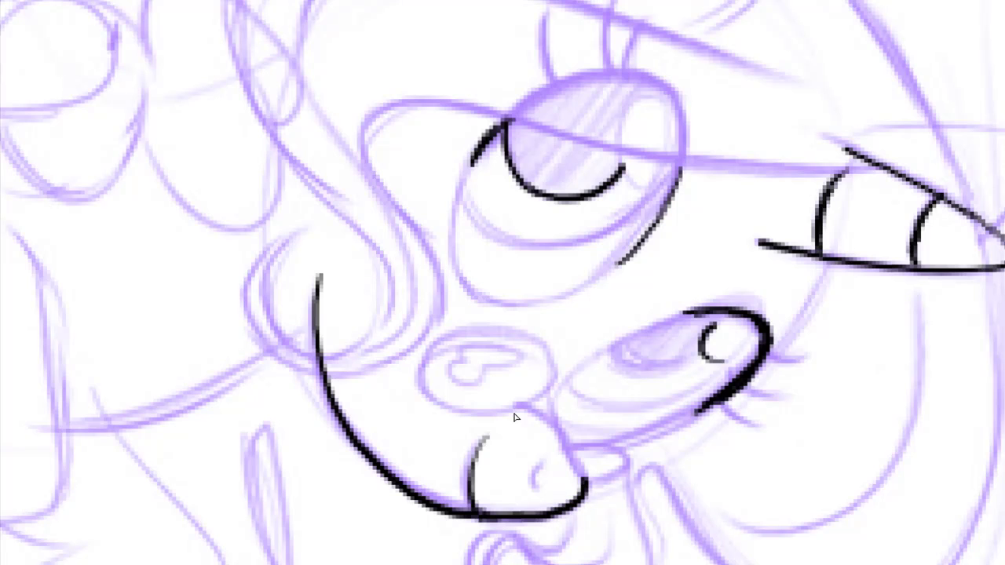
Ink the nose line and the snout's left edge and bottom, then zoom back out
{"action": "left_click_drag", "start_coordinate": [514, 402], "coordinate": [551, 426]}
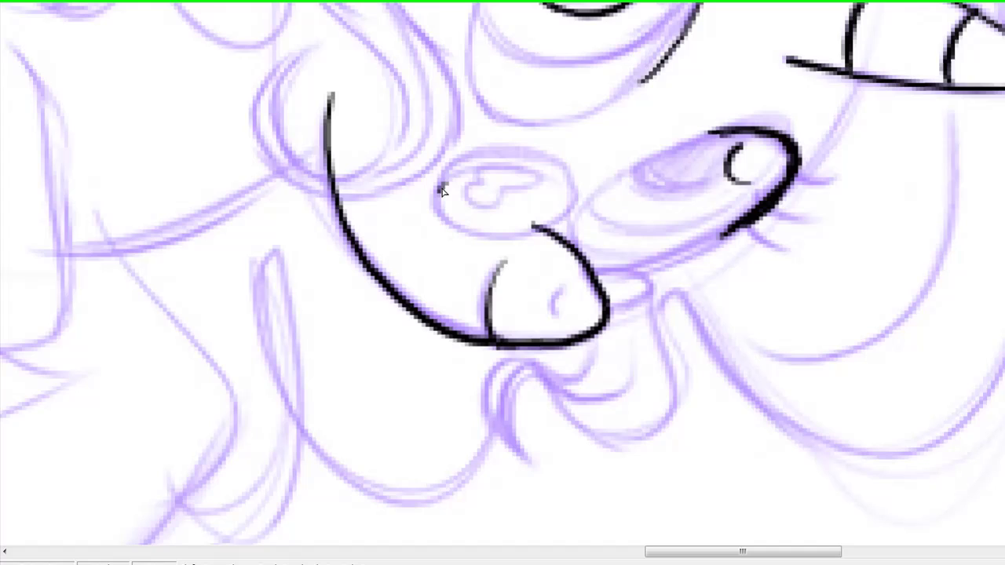
{"action": "mouse_move", "coordinate": [429, 363]}
{"action": "left_mouse_down"}
{"action": "mouse_move", "coordinate": [419, 384]}
{"action": "mouse_move", "coordinate": [436, 401]}
{"action": "left_mouse_up"}
{"action": "left_click_drag", "start_coordinate": [453, 218], "coordinate": [482, 229]}
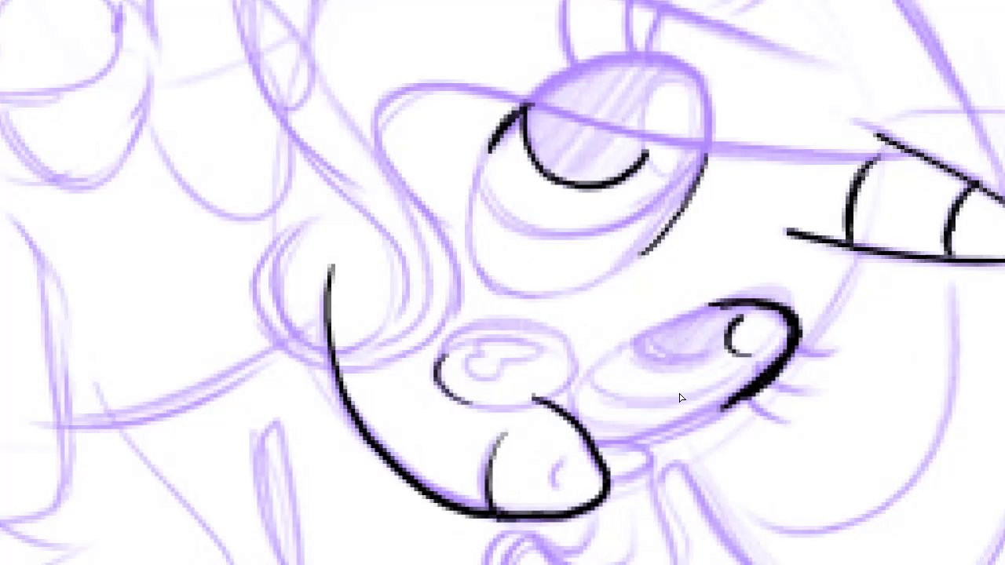
{"action": "scroll", "coordinate": [673, 388], "scroll_direction": "down", "scroll_amount": 3}
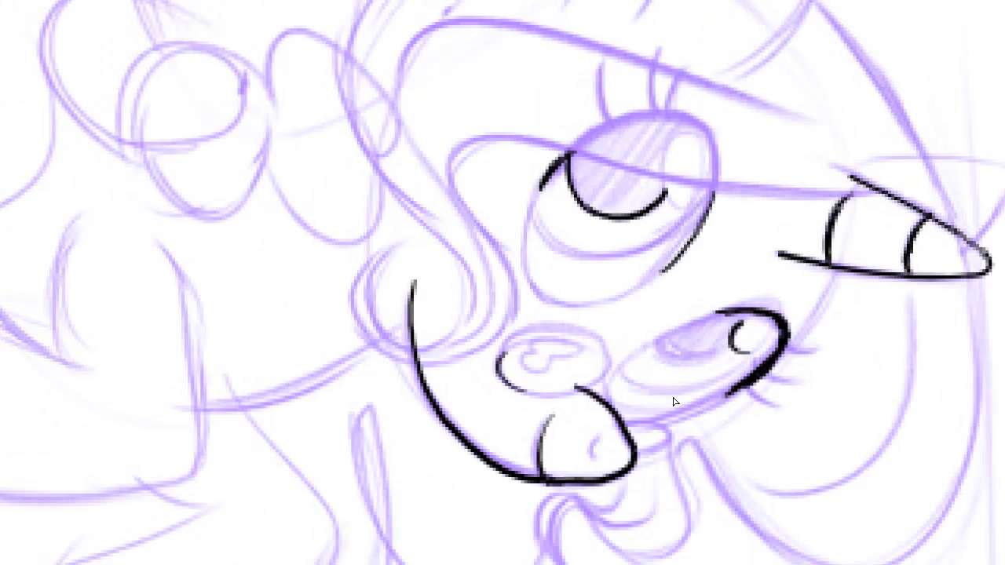
{"action": "scroll", "coordinate": [674, 396], "scroll_direction": "up", "scroll_amount": 4}
{"action": "scroll", "coordinate": [677, 414], "scroll_direction": "down", "scroll_amount": 5}
{"action": "scroll", "coordinate": [678, 418], "scroll_direction": "up", "scroll_amount": 2}
{"action": "scroll", "coordinate": [679, 419], "scroll_direction": "down", "scroll_amount": 1}
{"action": "scroll", "coordinate": [680, 419], "scroll_direction": "down", "scroll_amount": 1}
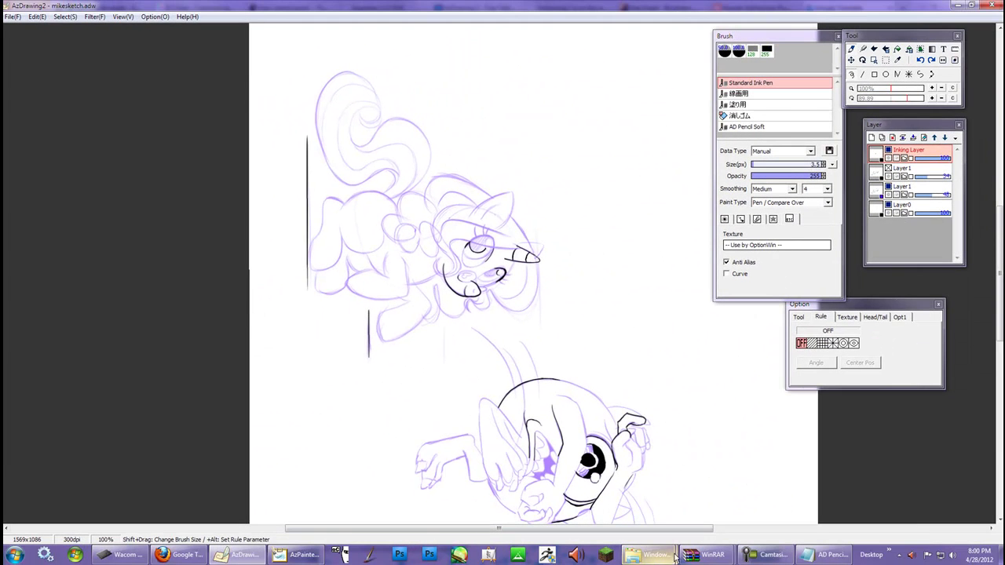
View the AZ Drawing 202 program folder, then return and reset the canvas rotation upright
{"action": "mouse_move", "coordinate": [666, 559]}
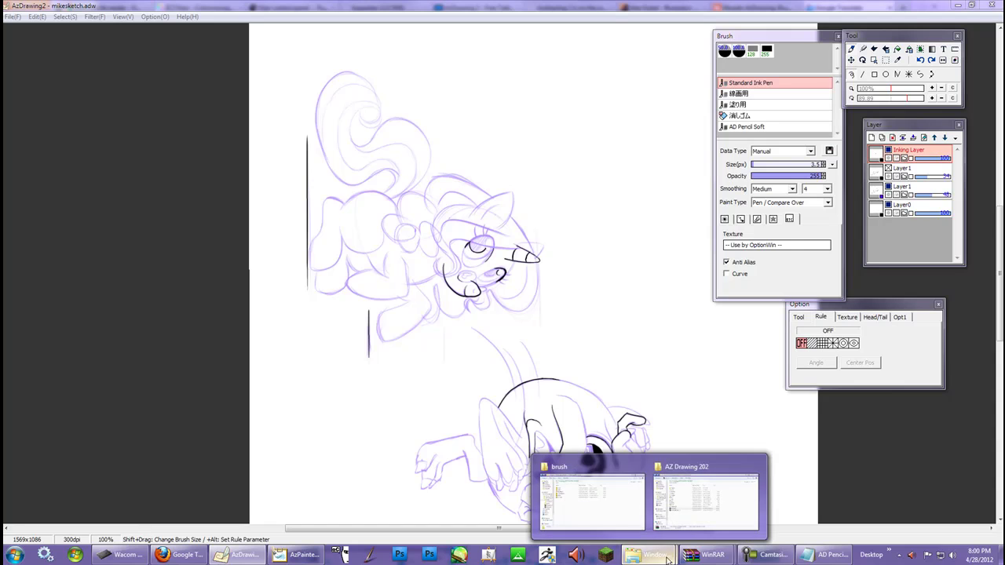
{"action": "left_click", "coordinate": [690, 517]}
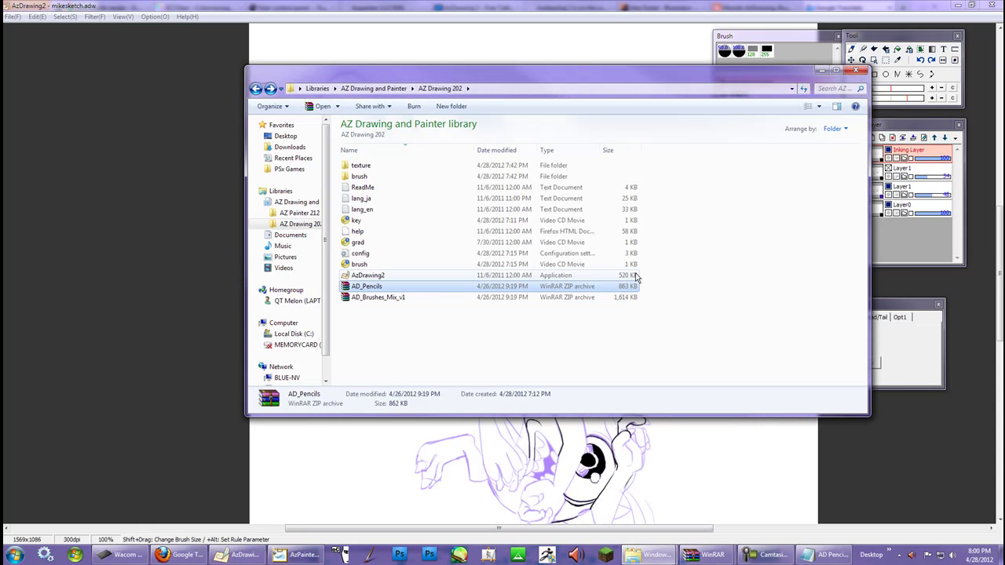
{"action": "left_click", "coordinate": [498, 47]}
{"action": "left_click_drag", "start_coordinate": [495, 43], "coordinate": [508, 55]}
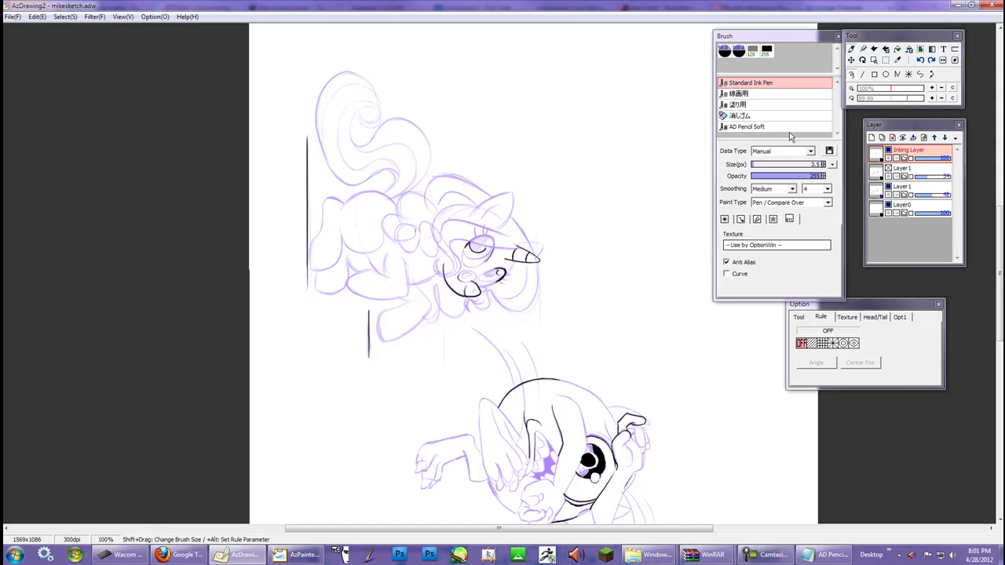
{"action": "left_click", "coordinate": [862, 60]}
{"action": "right_click", "coordinate": [569, 227]}
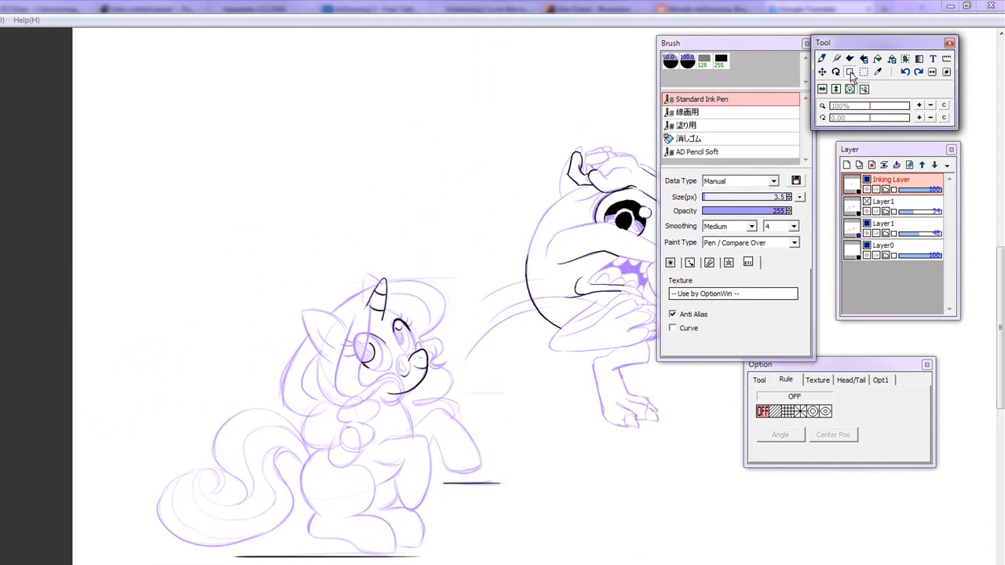
{"action": "left_click", "coordinate": [875, 61]}
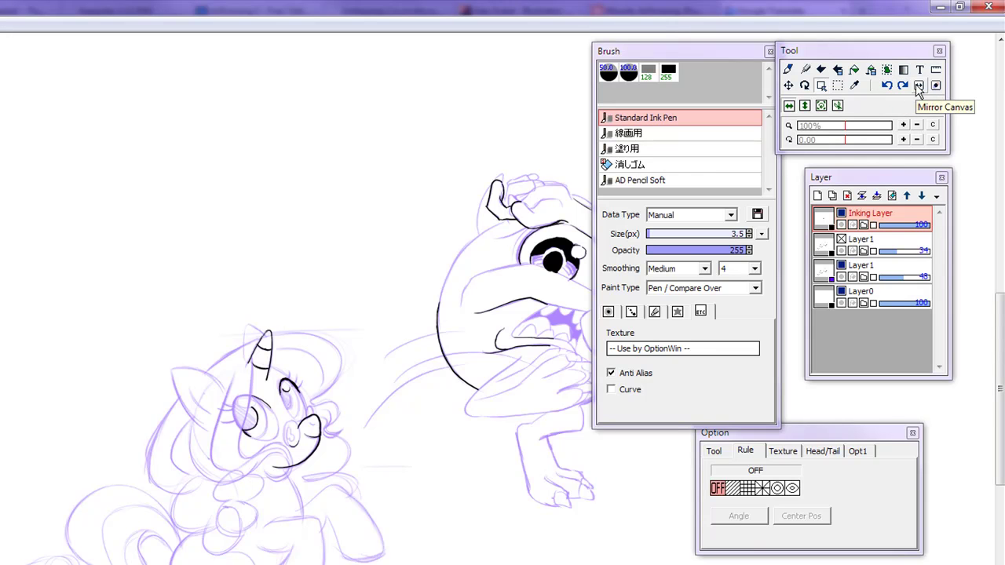
{"action": "left_click", "coordinate": [919, 86]}
{"action": "left_click", "coordinate": [919, 86]}
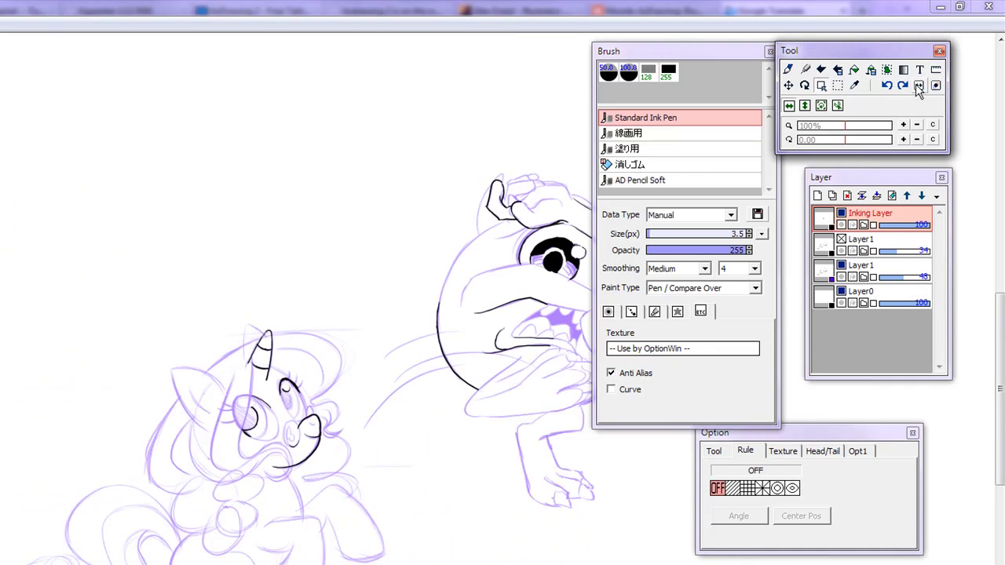
{"action": "left_click", "coordinate": [919, 87]}
{"action": "left_click", "coordinate": [919, 87]}
{"action": "left_click", "coordinate": [918, 86]}
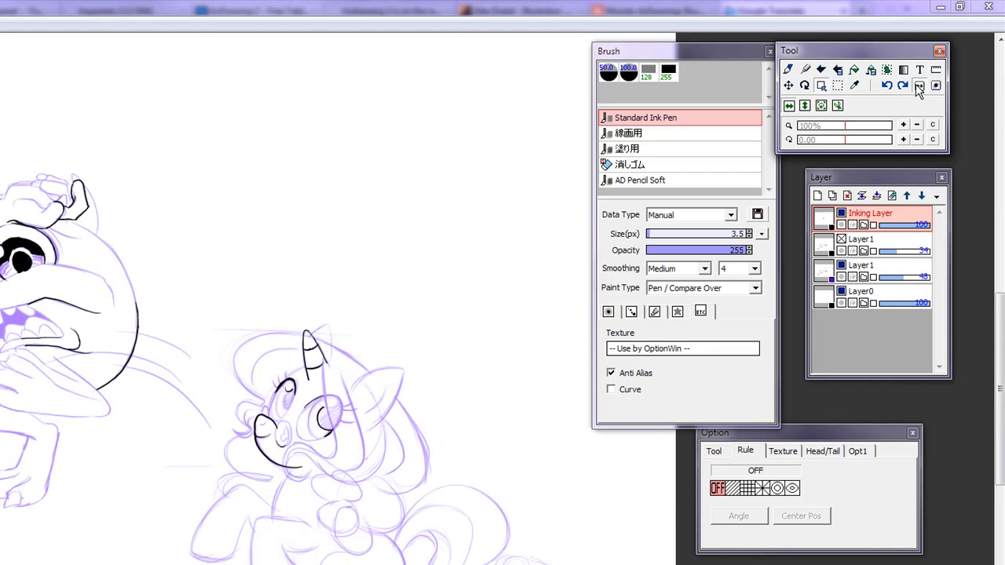
{"action": "left_click", "coordinate": [919, 87]}
{"action": "left_click", "coordinate": [919, 86]}
{"action": "left_click", "coordinate": [919, 87]}
{"action": "left_click", "coordinate": [919, 86]}
{"action": "left_click", "coordinate": [919, 86]}
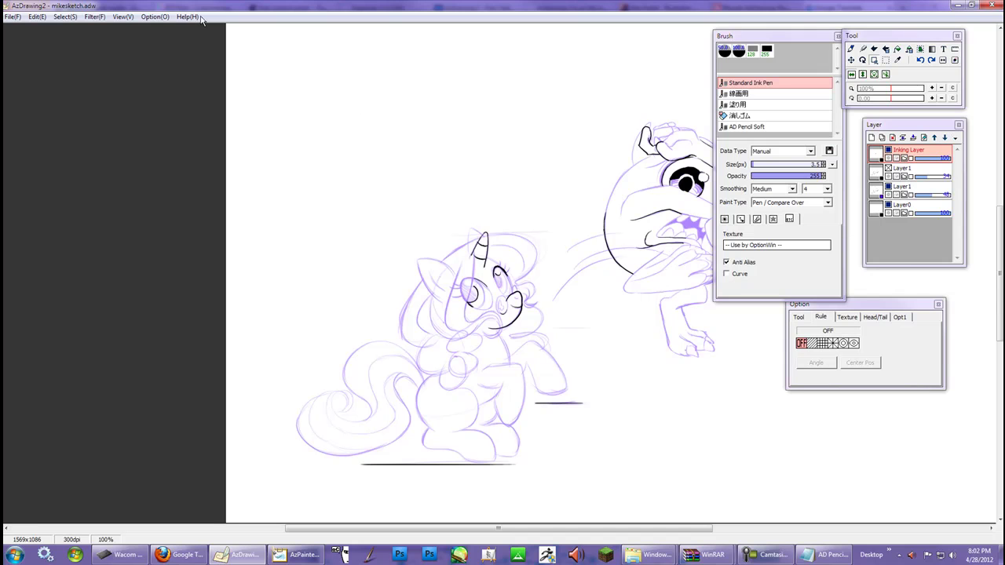
Toggle View > Animation Edit Mode > Connect Top And End
{"action": "left_click", "coordinate": [148, 17]}
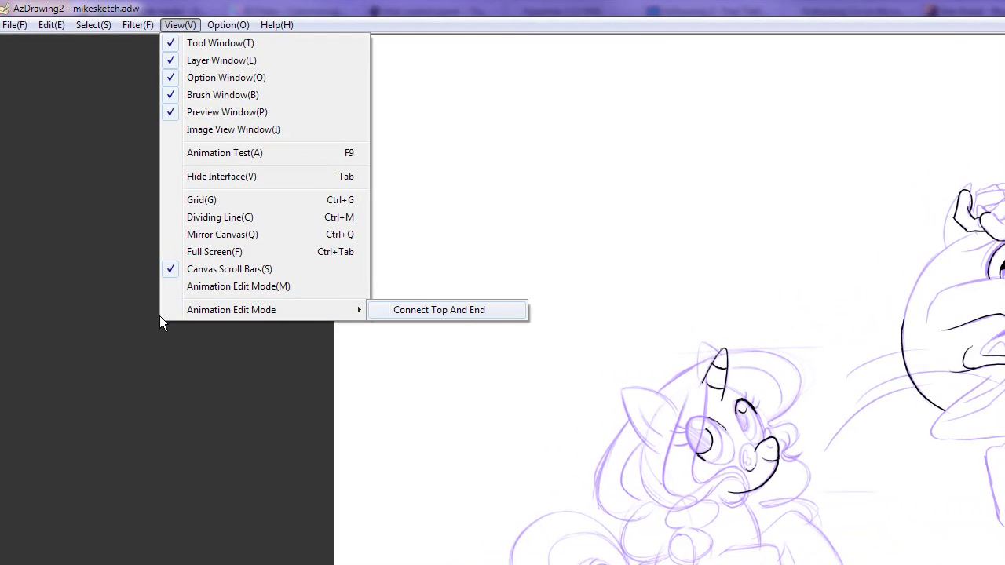
{"action": "mouse_move", "coordinate": [233, 309]}
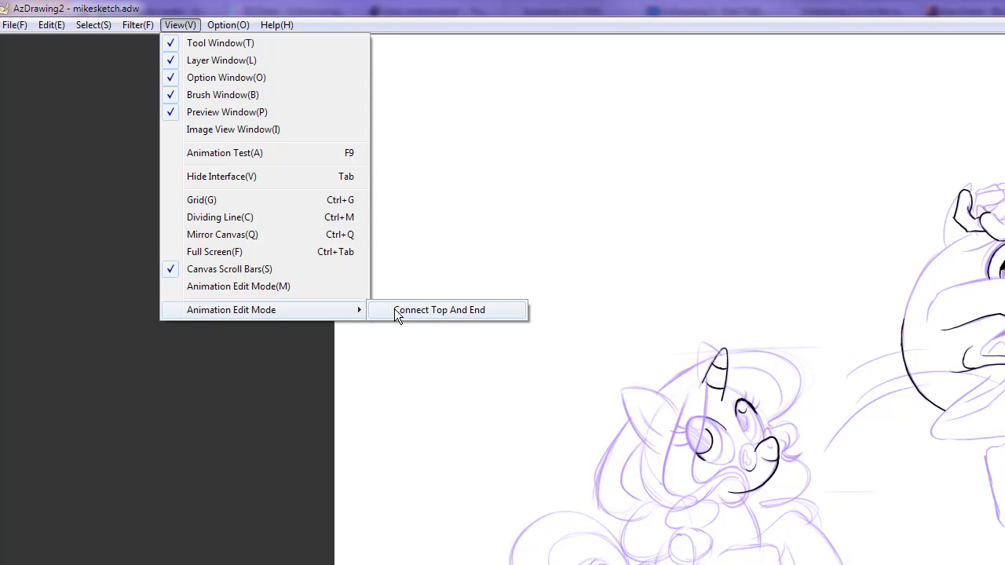
{"action": "left_click", "coordinate": [146, 422]}
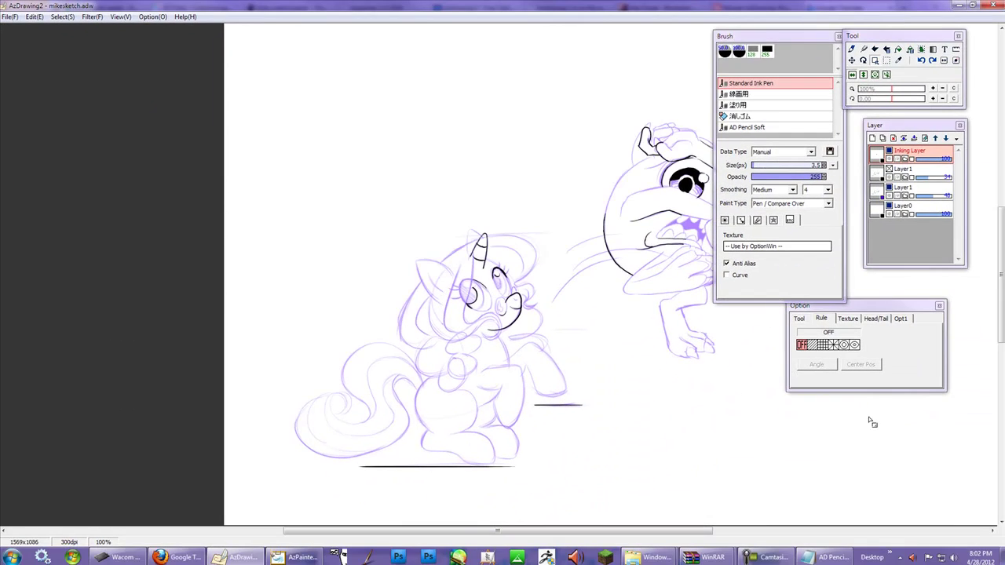
Browse the Head/Tail, Texture and Rule option pages, ending on the general Tool page
{"action": "left_click", "coordinate": [800, 320]}
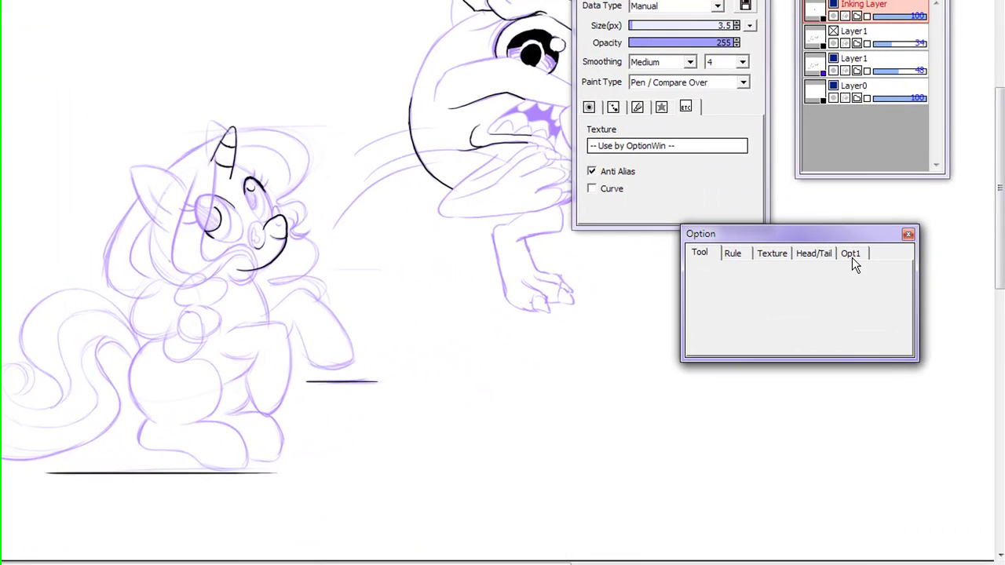
{"action": "left_click", "coordinate": [816, 256]}
{"action": "left_click", "coordinate": [779, 255]}
{"action": "left_click", "coordinate": [729, 254]}
{"action": "left_click", "coordinate": [707, 253]}
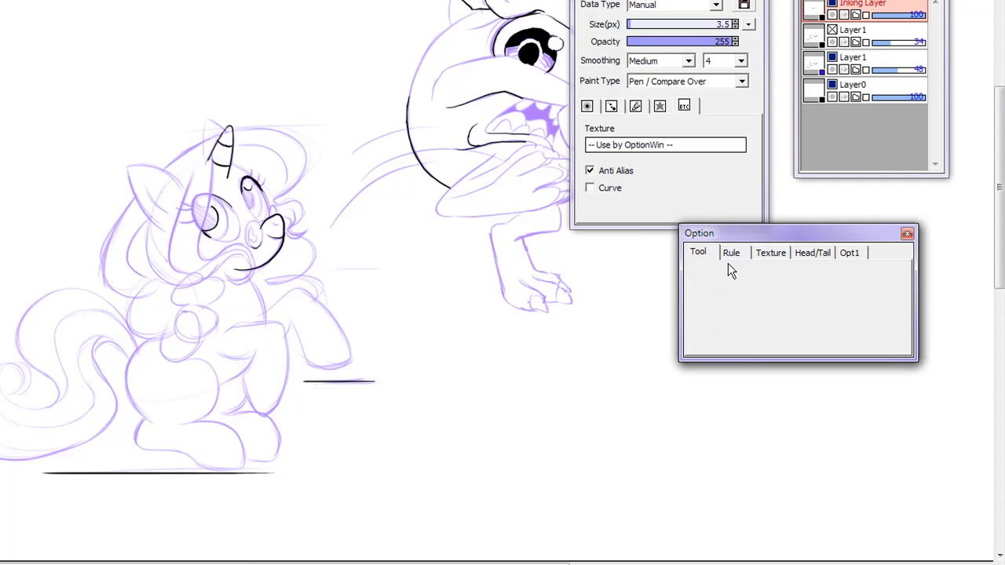